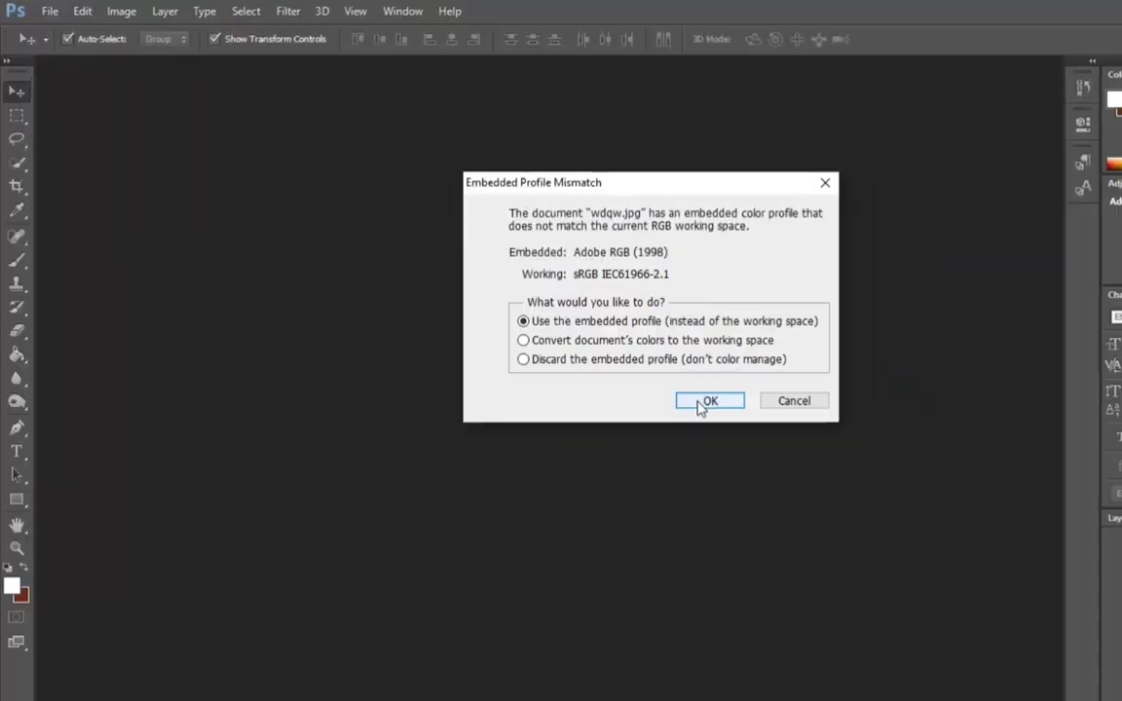
# Step: Open wdqw.jpg using its embedded colour profile instead of the working space
pyautogui.click(700, 399)
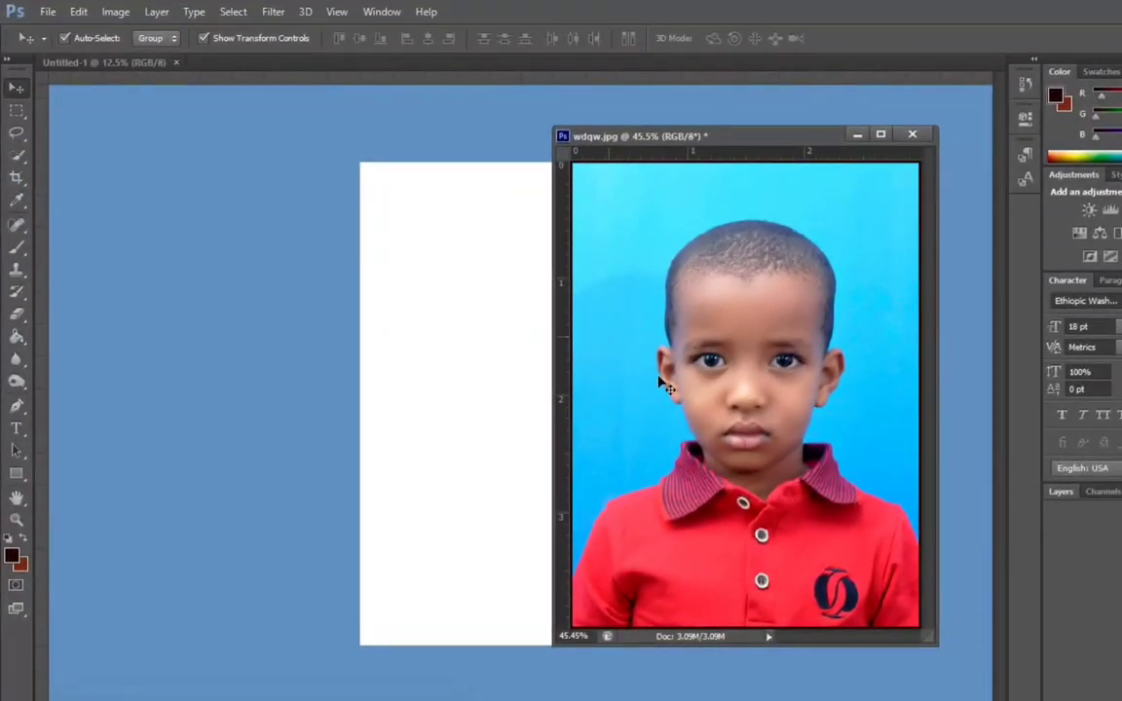
# Step: Copy the cropped portrait onto the blank Untitled-1 page, position it near the page's upper-left corner and duplicate its layer
pyautogui.moveTo(662, 384); pyautogui.dragTo(426, 242)
pyautogui.click(531, 319)
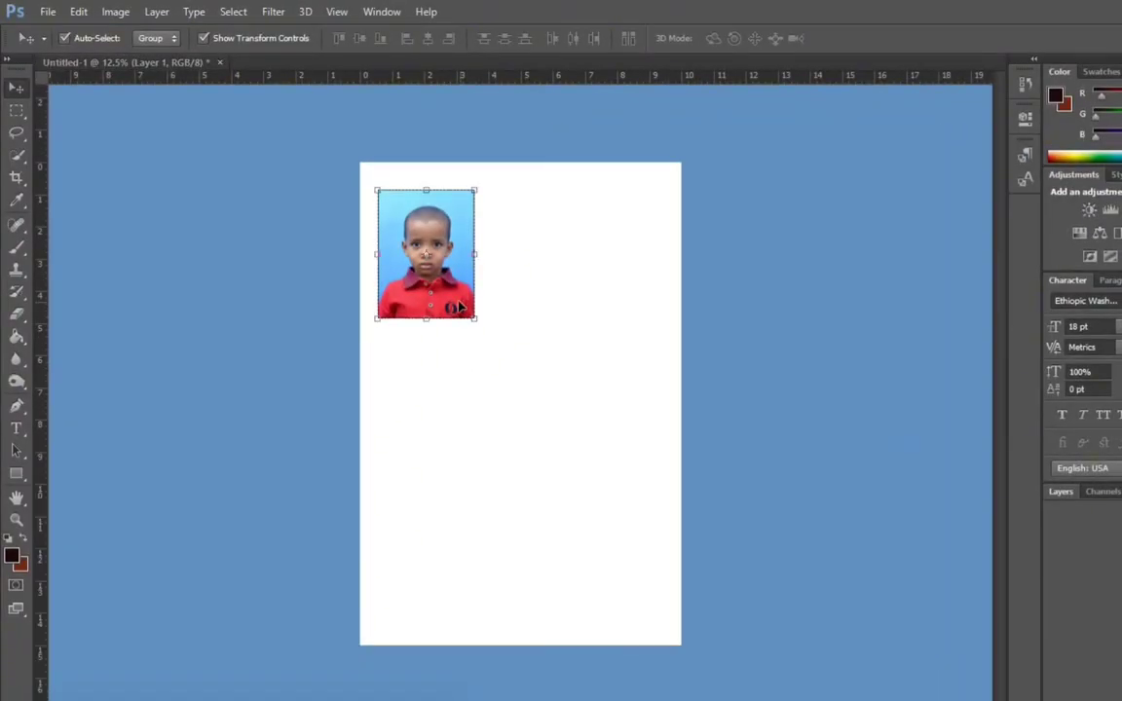
pyautogui.moveTo(464, 304)
pyautogui.mouseDown()
pyautogui.moveTo(450, 285)
pyautogui.moveTo(459, 287)
pyautogui.mouseUp()
pyautogui.hotkey('ctrl', 'j')
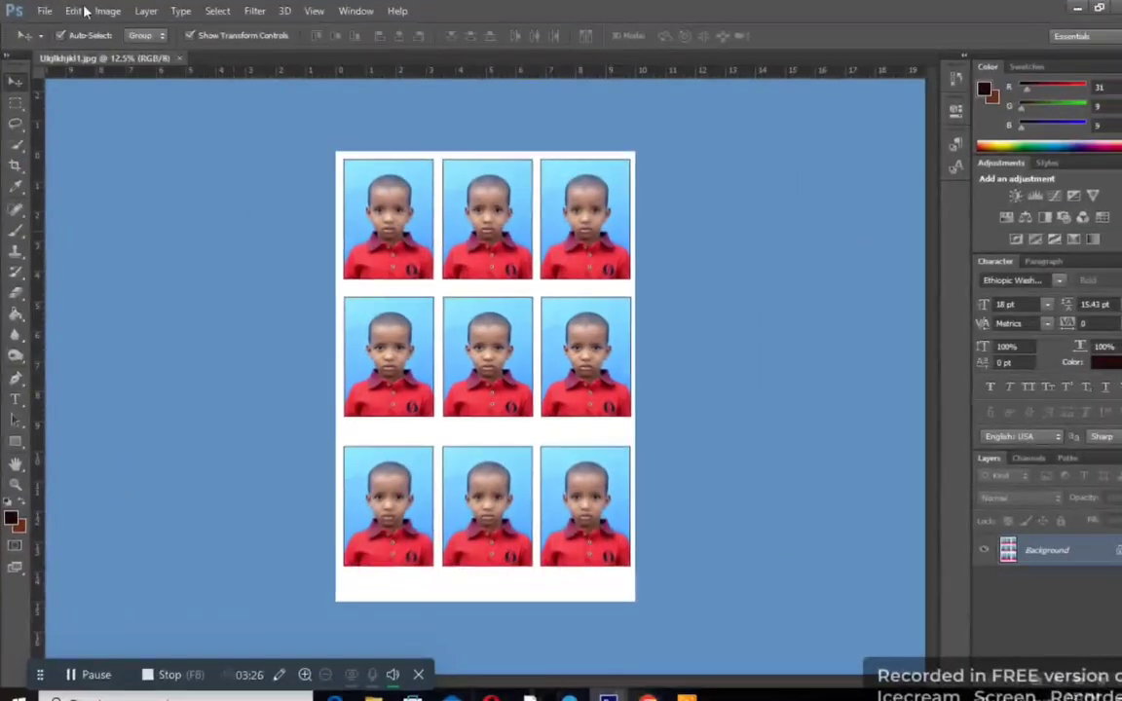
# Step: Start saving the finished sheet of nine portraits under a new file name
pyautogui.click(44, 11)
pyautogui.click(58, 205)
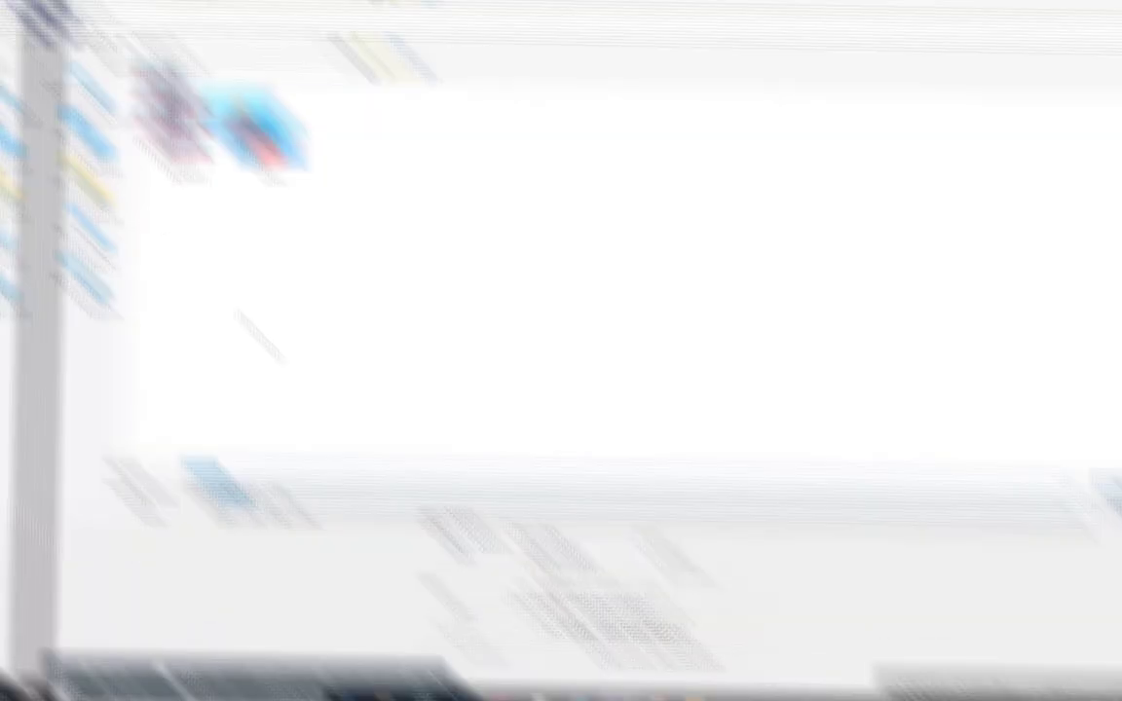
pyautogui.click(210, 491)
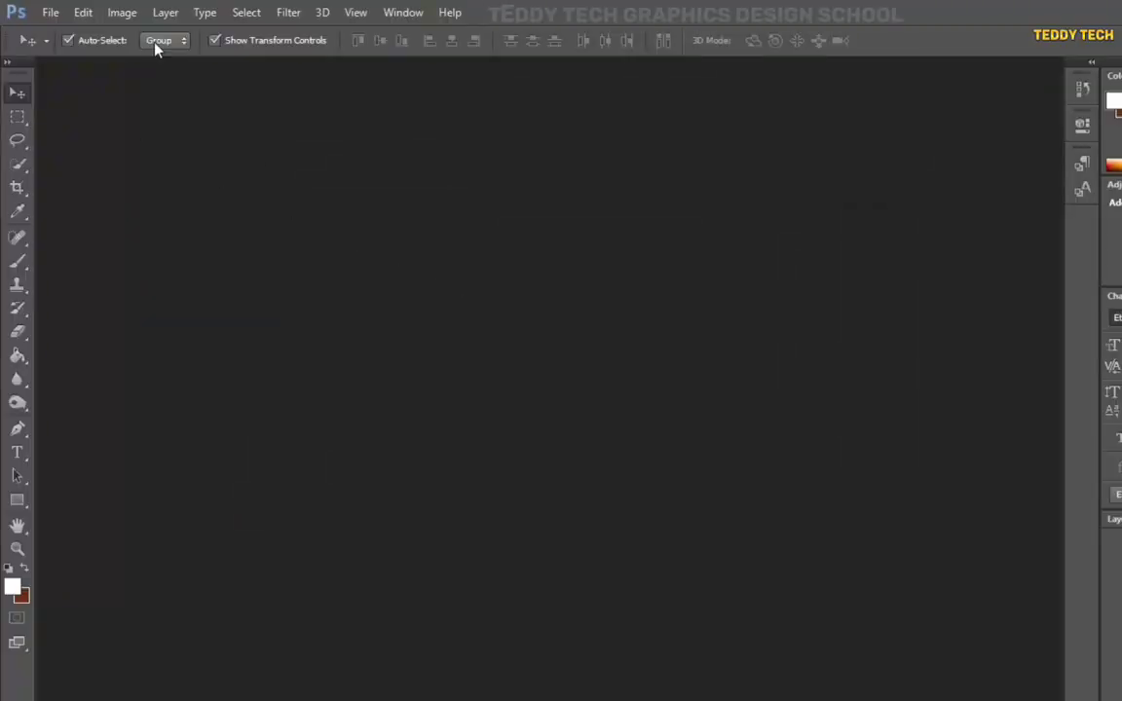
# Step: Open the photo wdqw from Desktop (F:), keeping its embedded colour profile
pyautogui.click(49, 13)
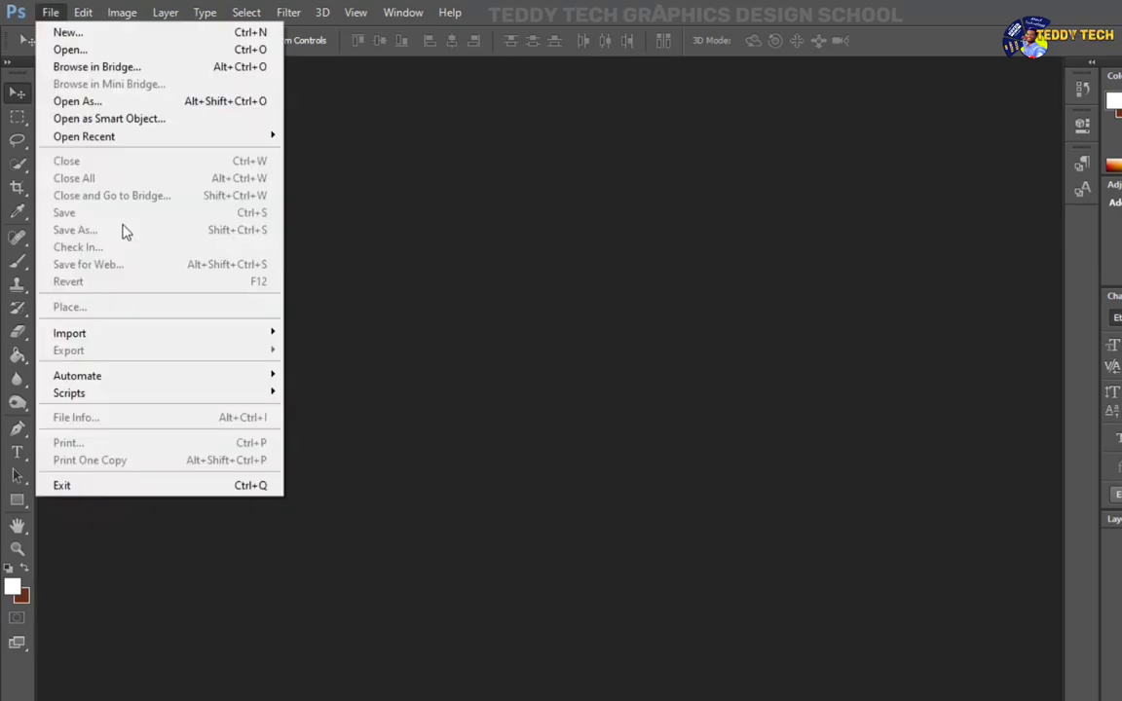
pyautogui.click(78, 51)
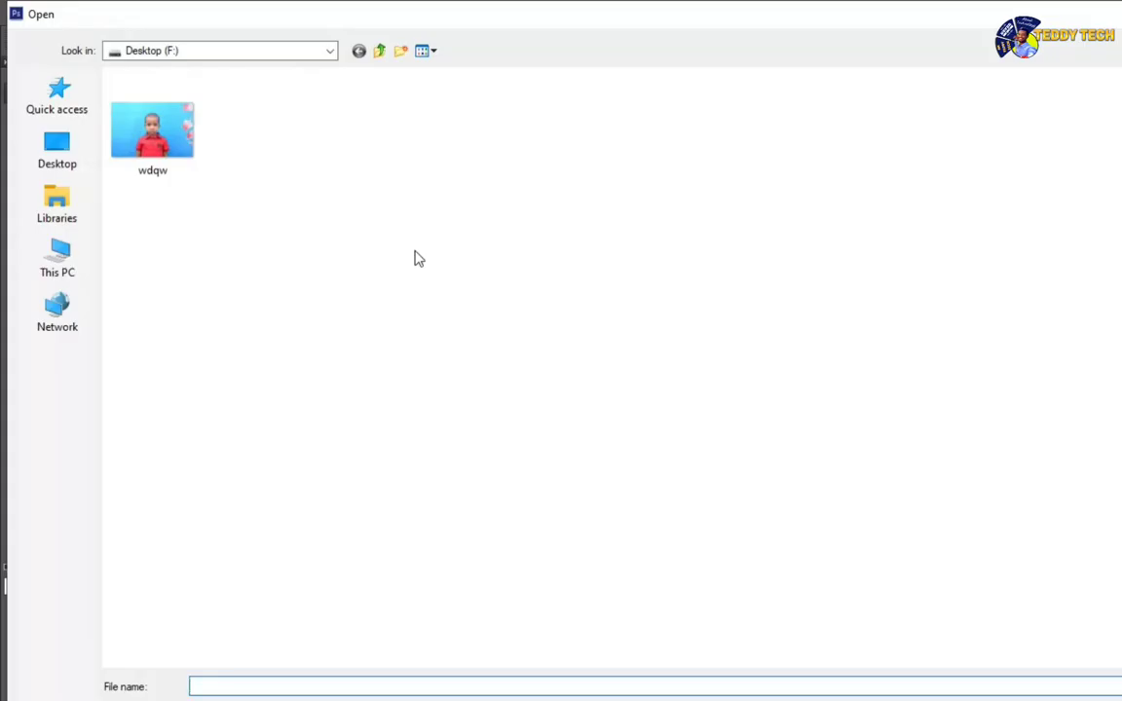
pyautogui.click(154, 145)
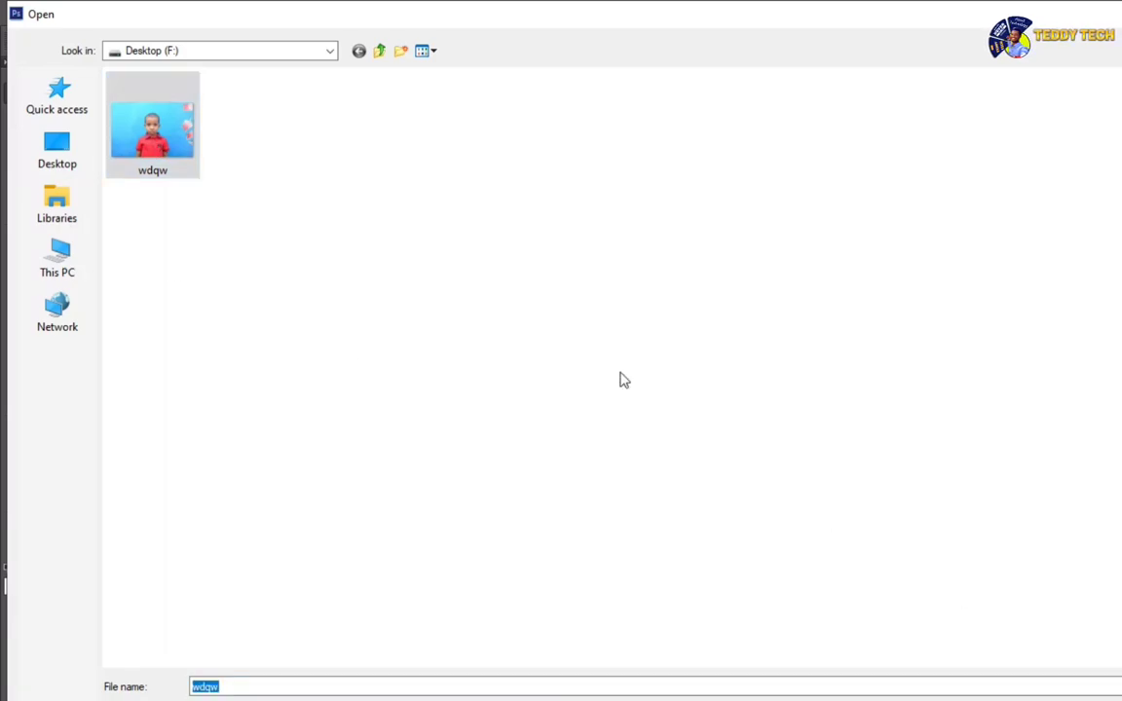
pyautogui.press('Return')
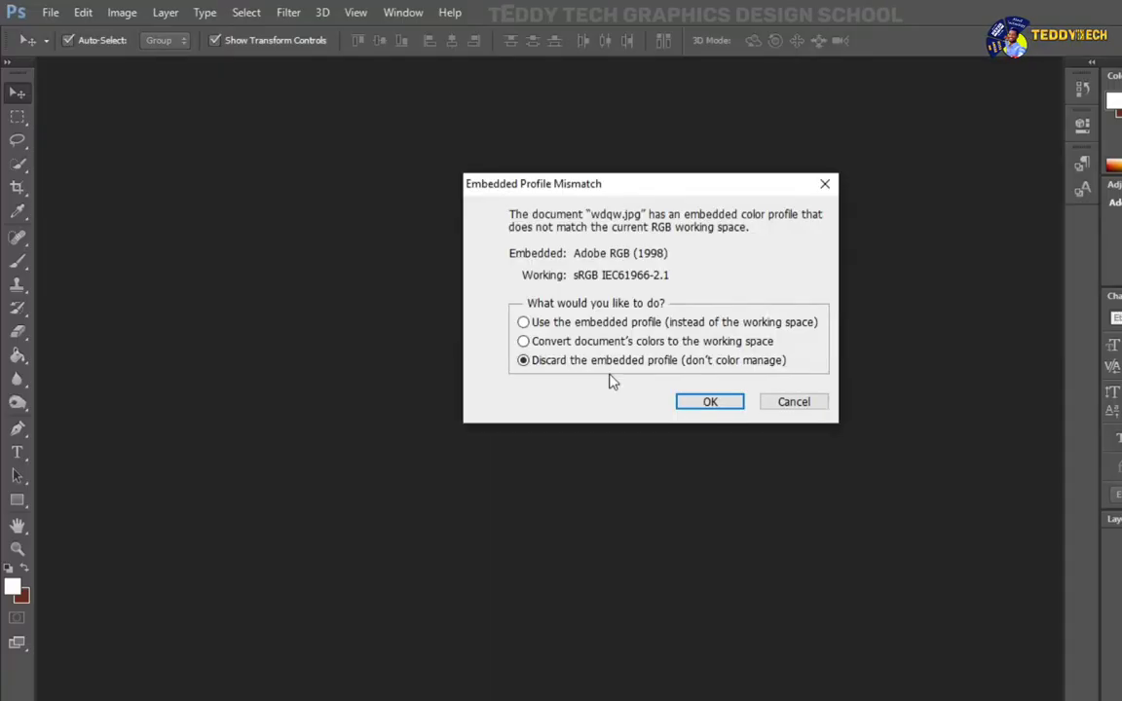
pyautogui.click(545, 323)
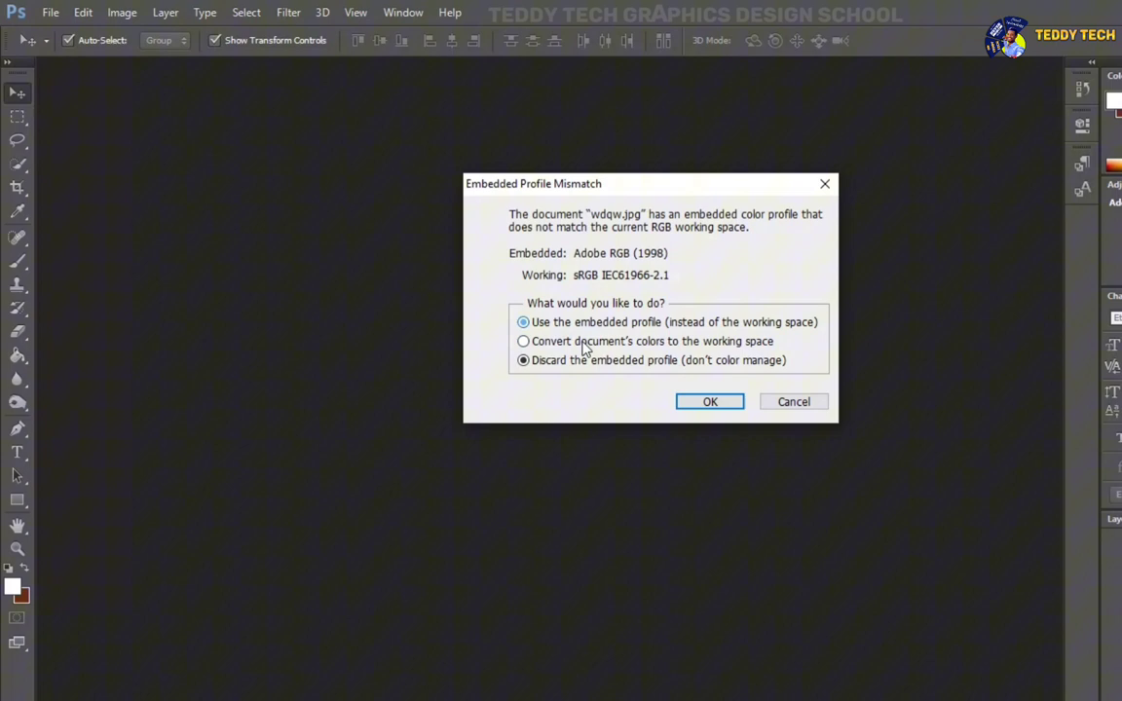
pyautogui.click(696, 401)
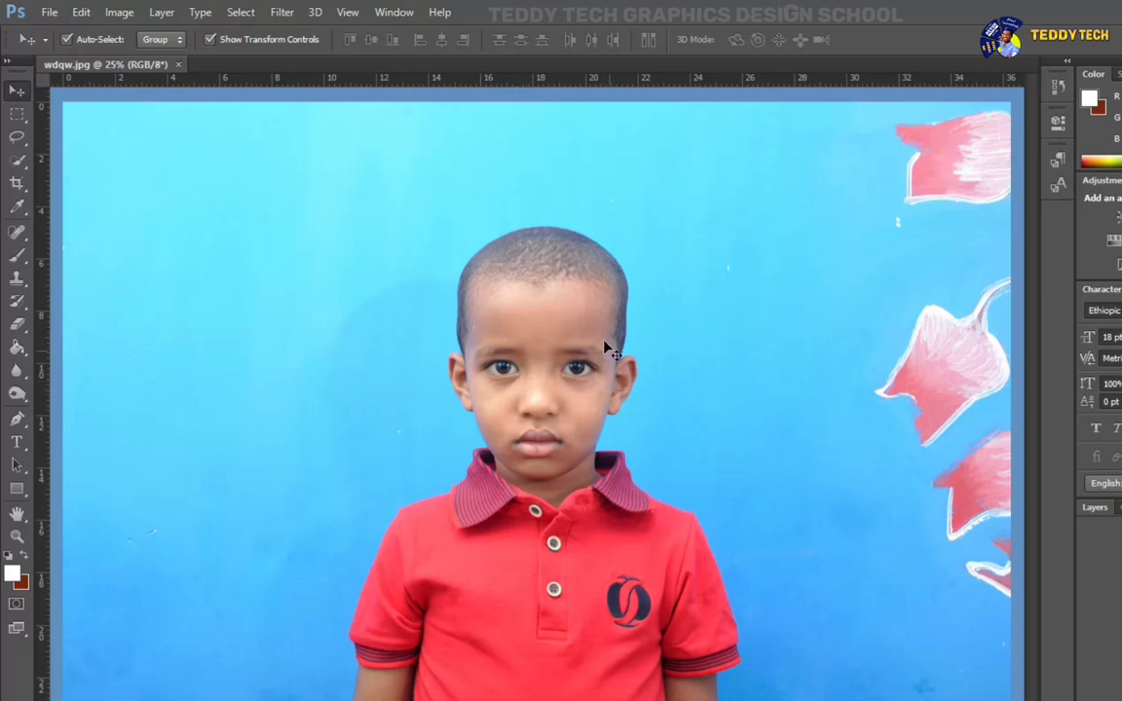
# Step: Set up the Crop tool on the photo with a width of 3 cm and a height of 4 cm
pyautogui.click(17, 187)
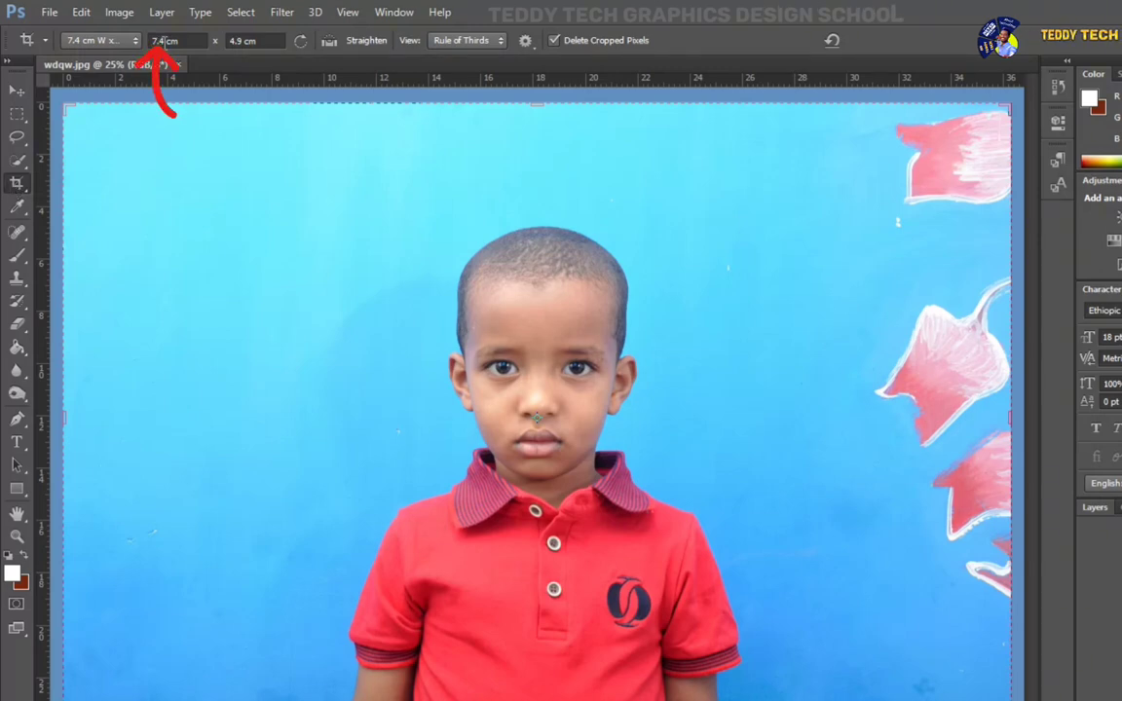
pyautogui.doubleClick(158, 41)
pyautogui.write('3')
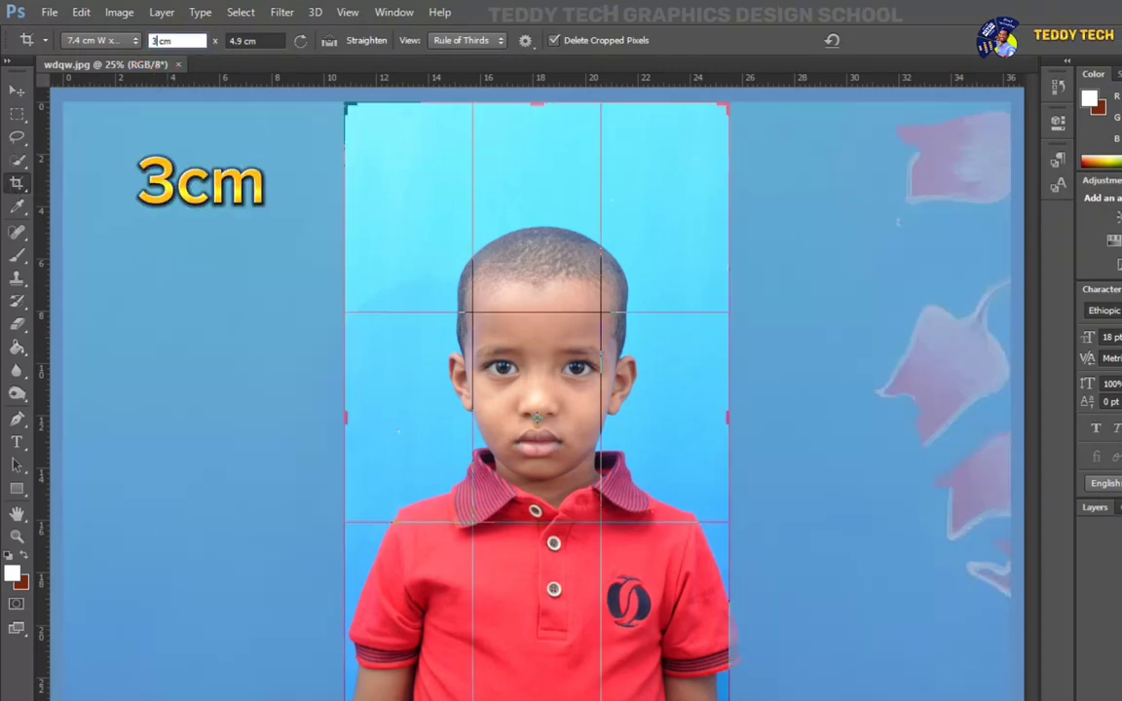
pyautogui.doubleClick(240, 39)
pyautogui.write('4')
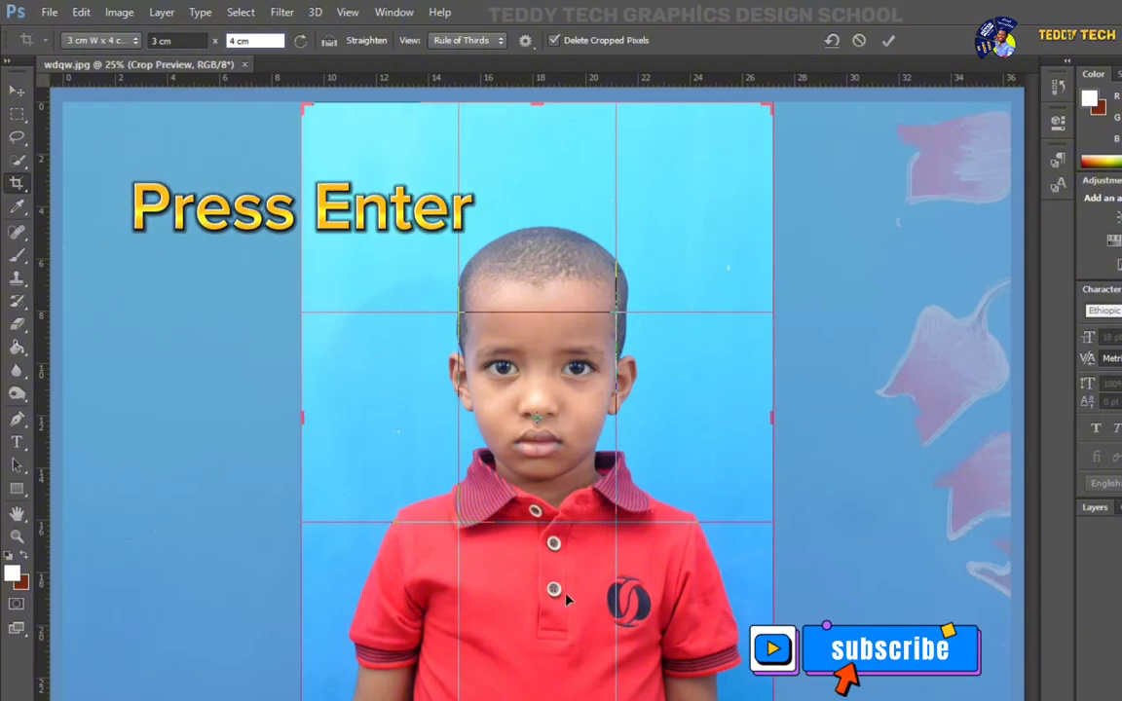
pyautogui.press('Return')
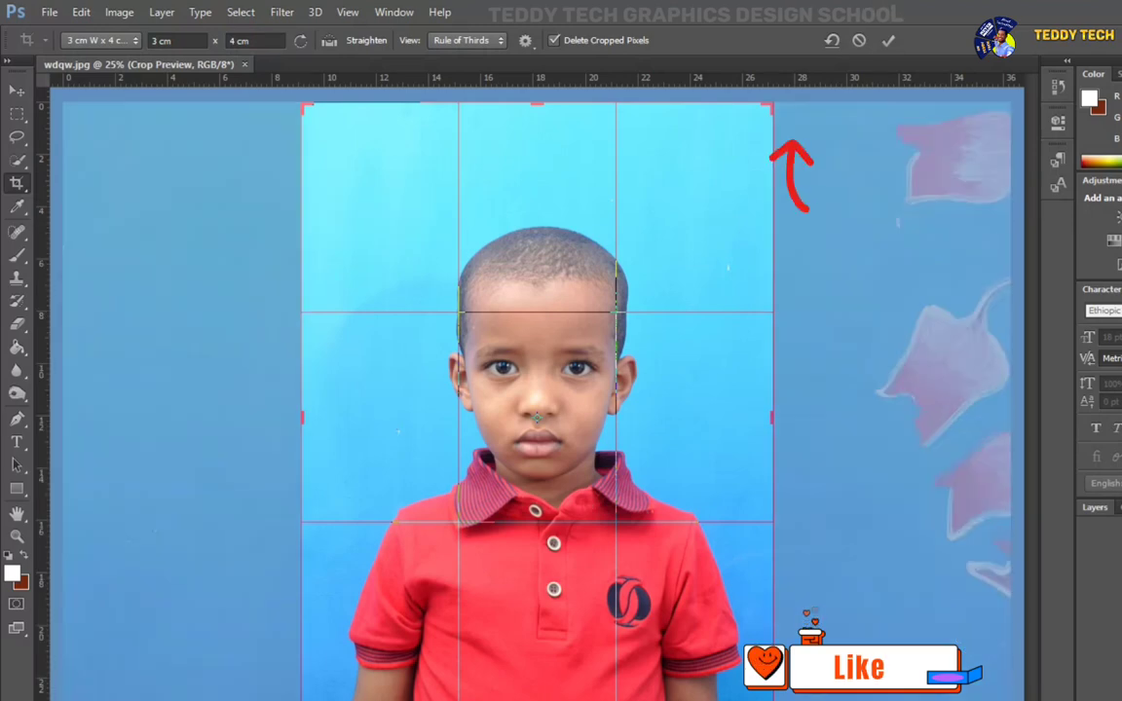
# Step: Tighten the crop frame around the boy's head and shoulders, apply the crop and switch to the Move tool
pyautogui.moveTo(560, 690); pyautogui.dragTo(537, 690)
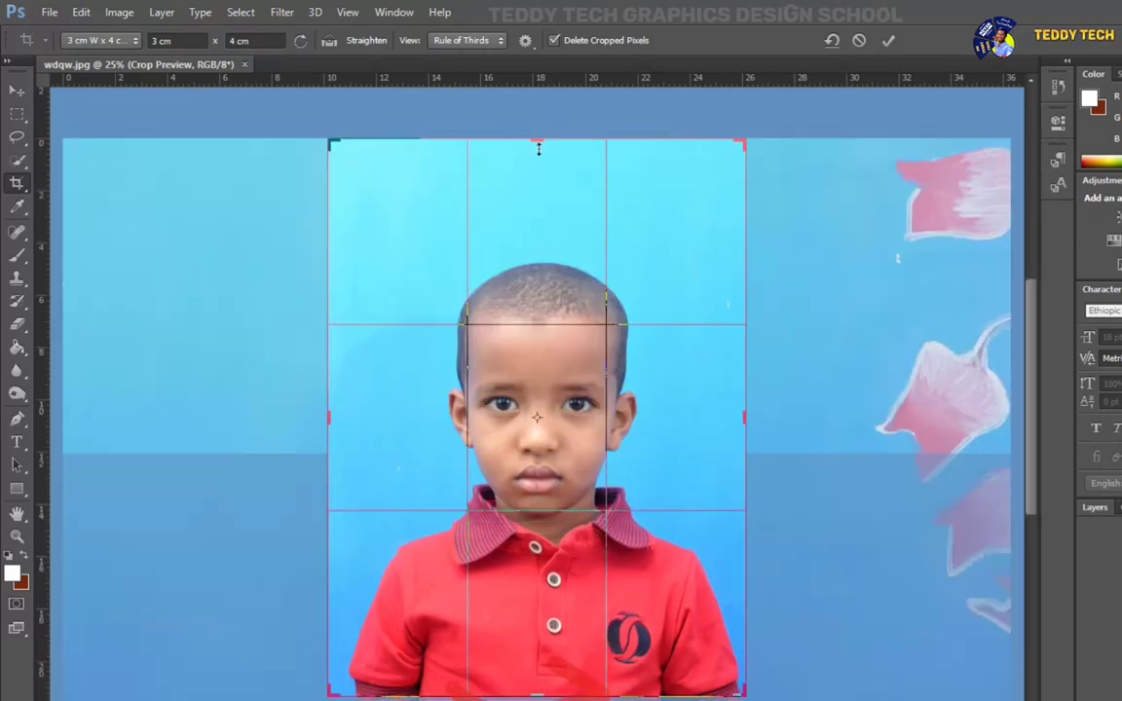
pyautogui.moveTo(538, 145); pyautogui.dragTo(542, 168)
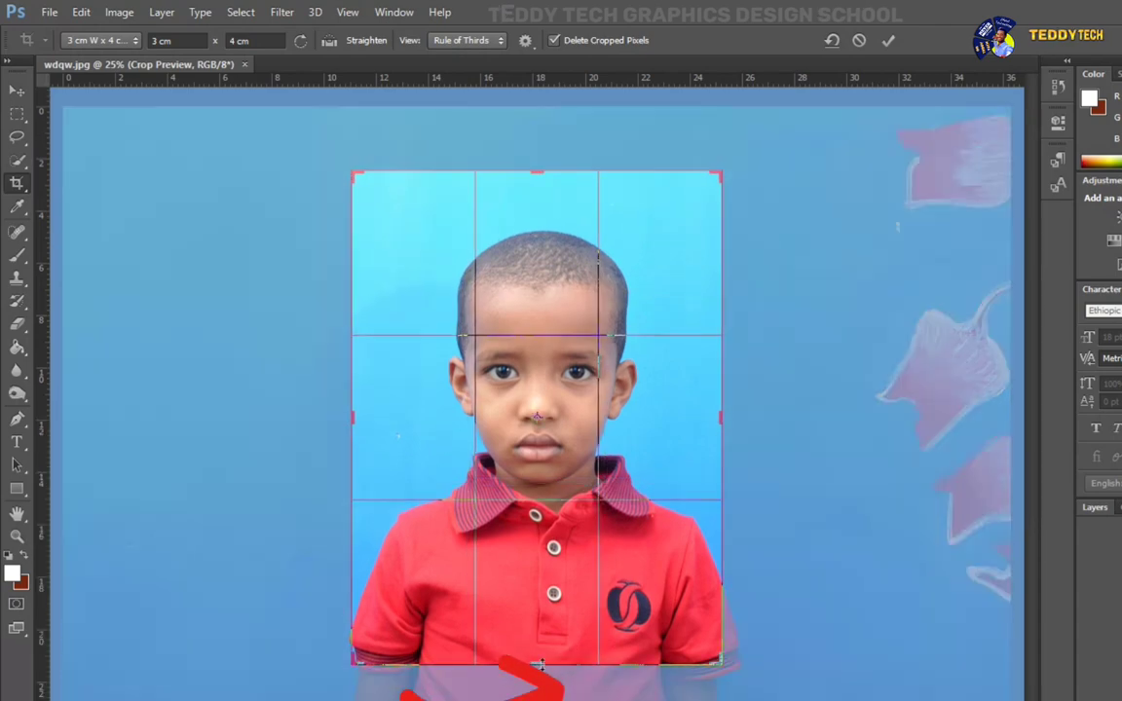
pyautogui.moveTo(538, 664); pyautogui.dragTo(546, 631)
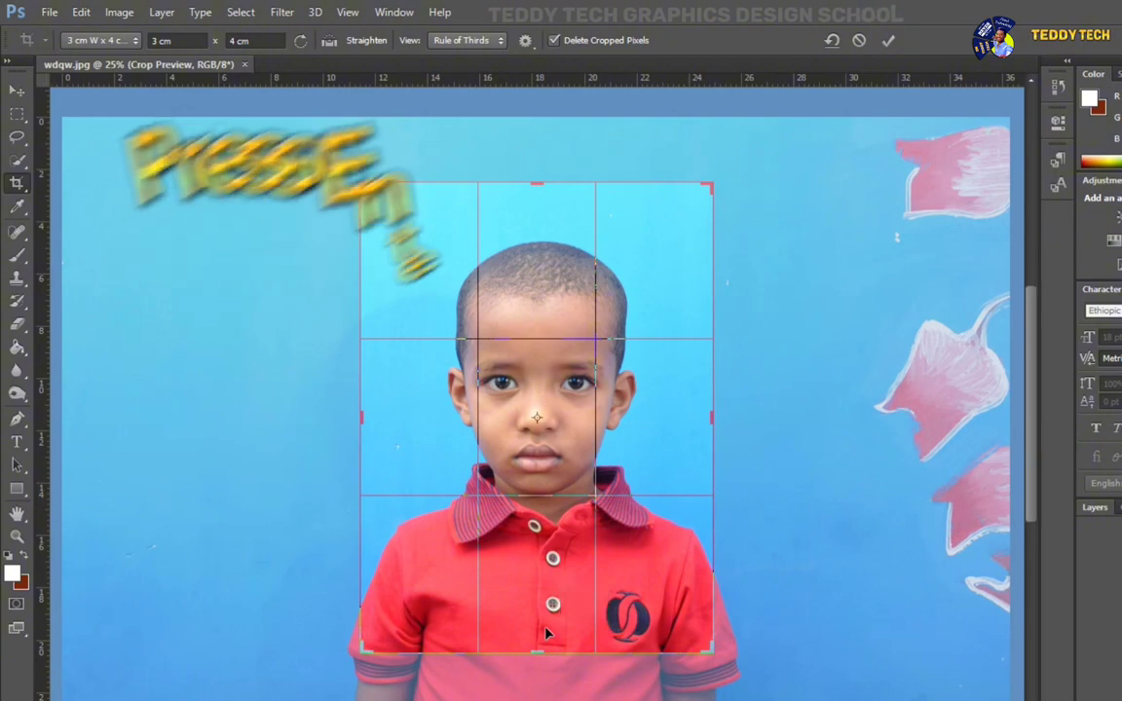
pyautogui.press('Return')
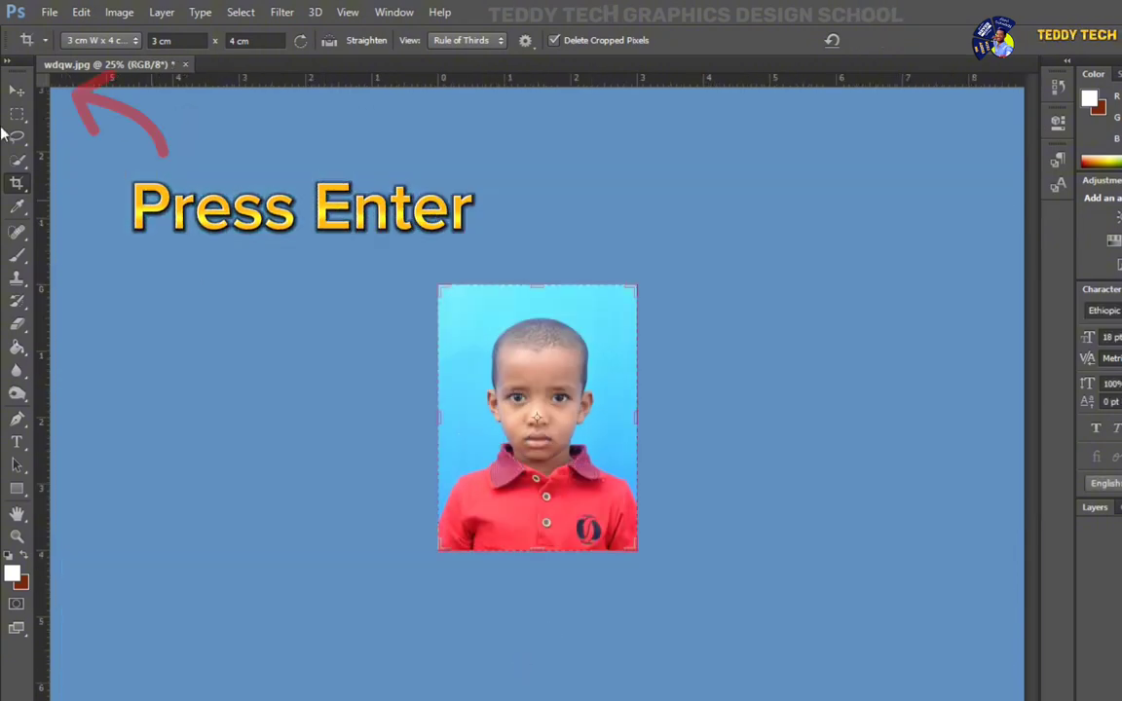
pyautogui.press('v')
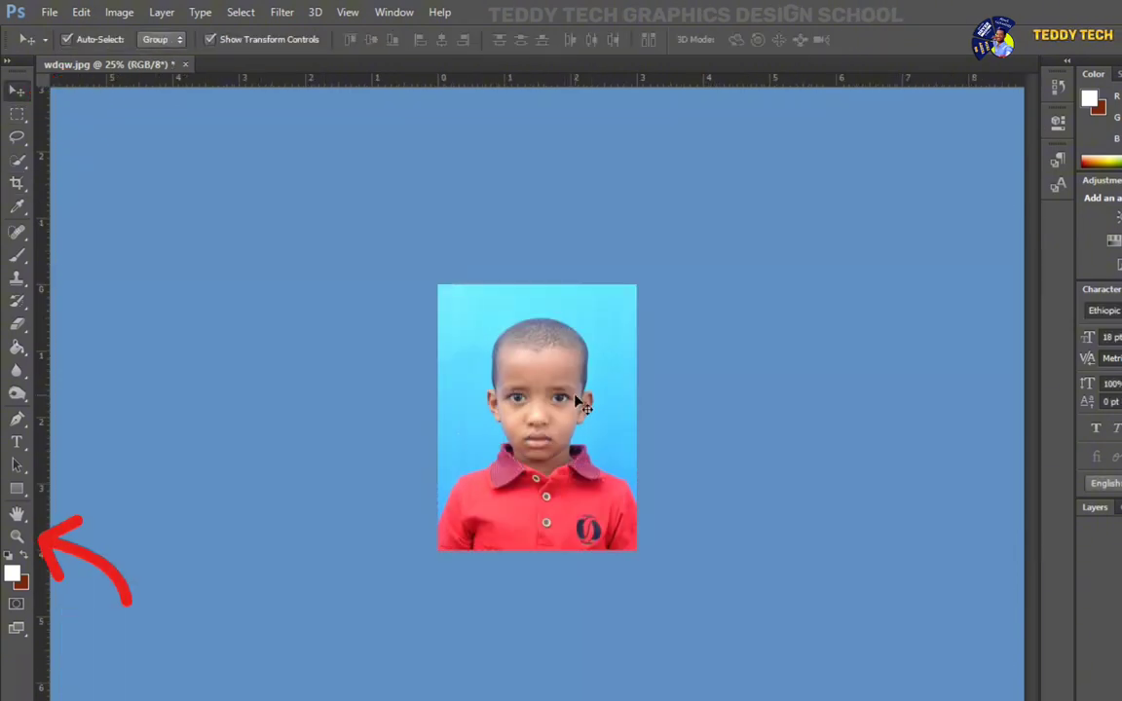
# Step: Turn on Quick Mask mode for the cropped portrait and activate the Brush tool
pyautogui.click(17, 535)
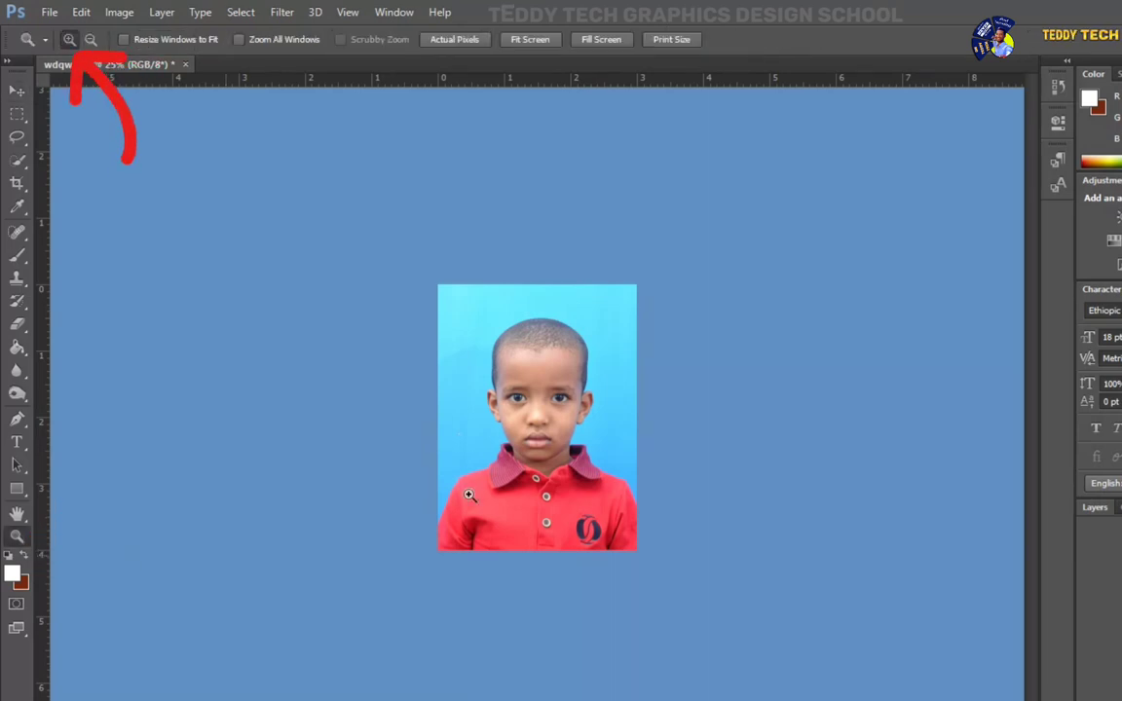
pyautogui.click(542, 438)
pyautogui.click(541, 443)
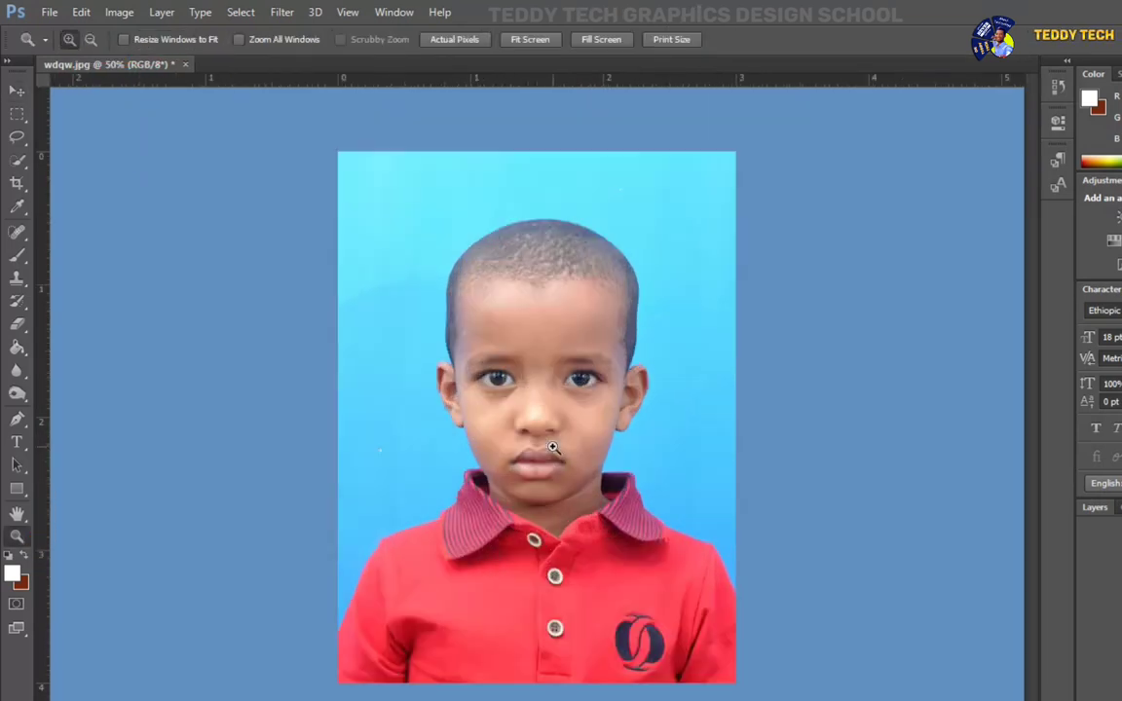
pyautogui.click(544, 481)
pyautogui.click(16, 90)
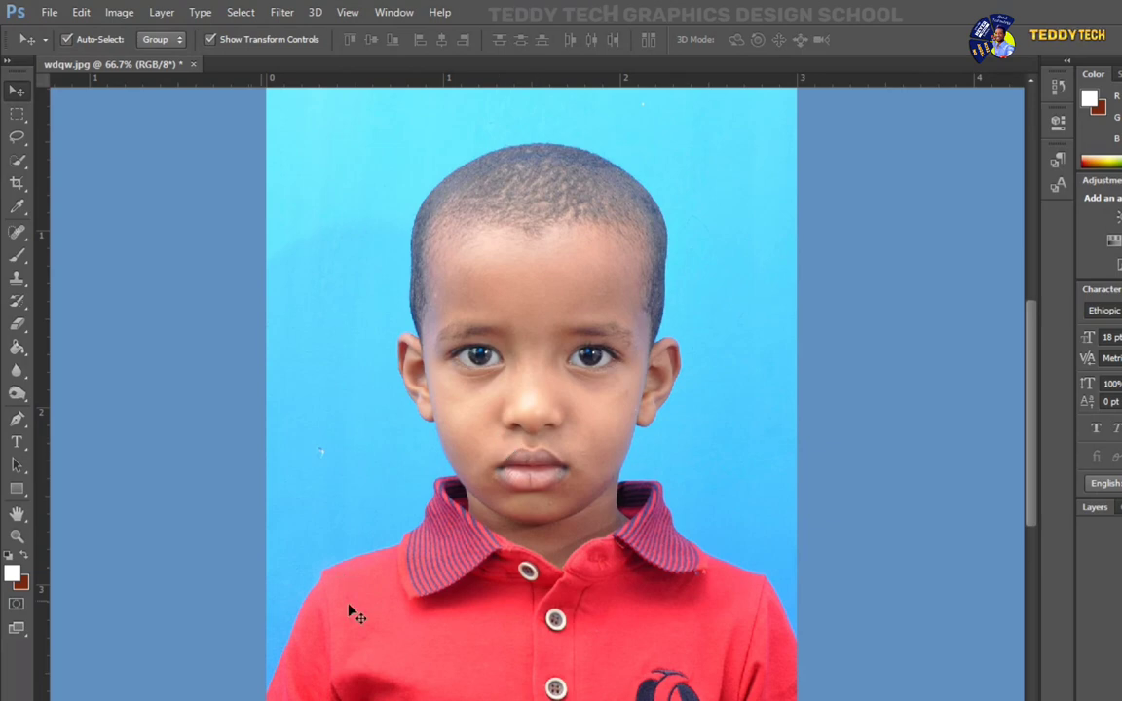
pyautogui.click(17, 605)
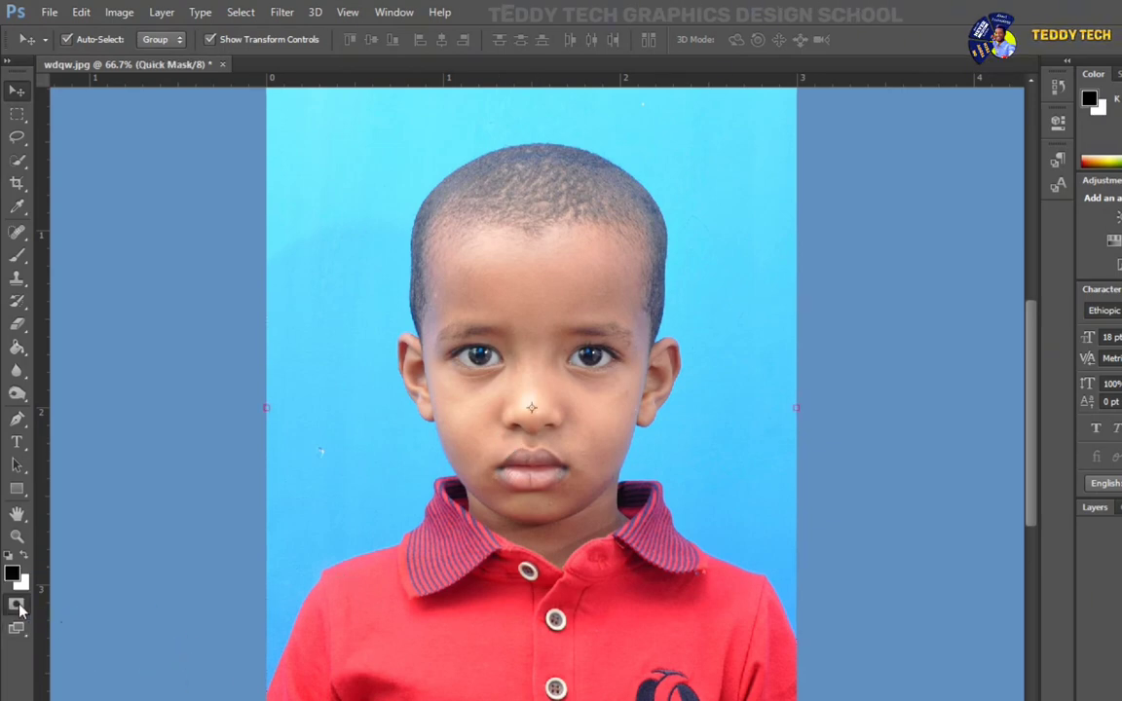
pyautogui.click(17, 256)
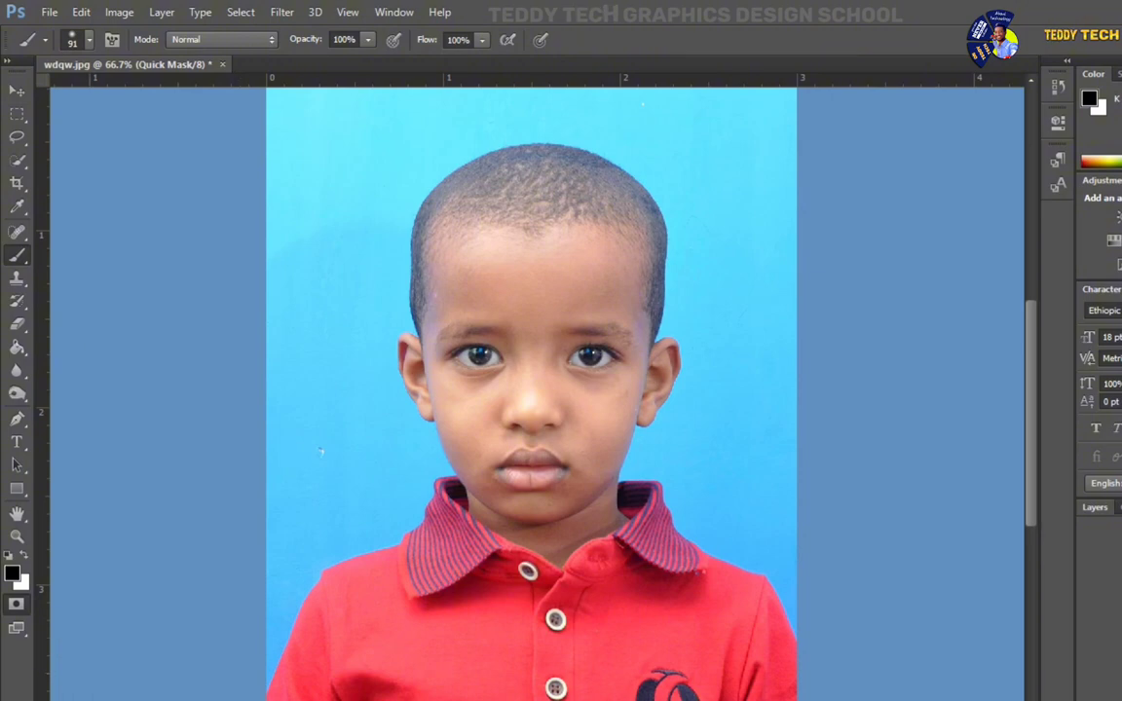
# Step: Paint the quick mask over the forehead, nose bridge, cheeks, chin and part of the neck with a soft 47 px brush
pyautogui.scroll(-2, 532, 389)
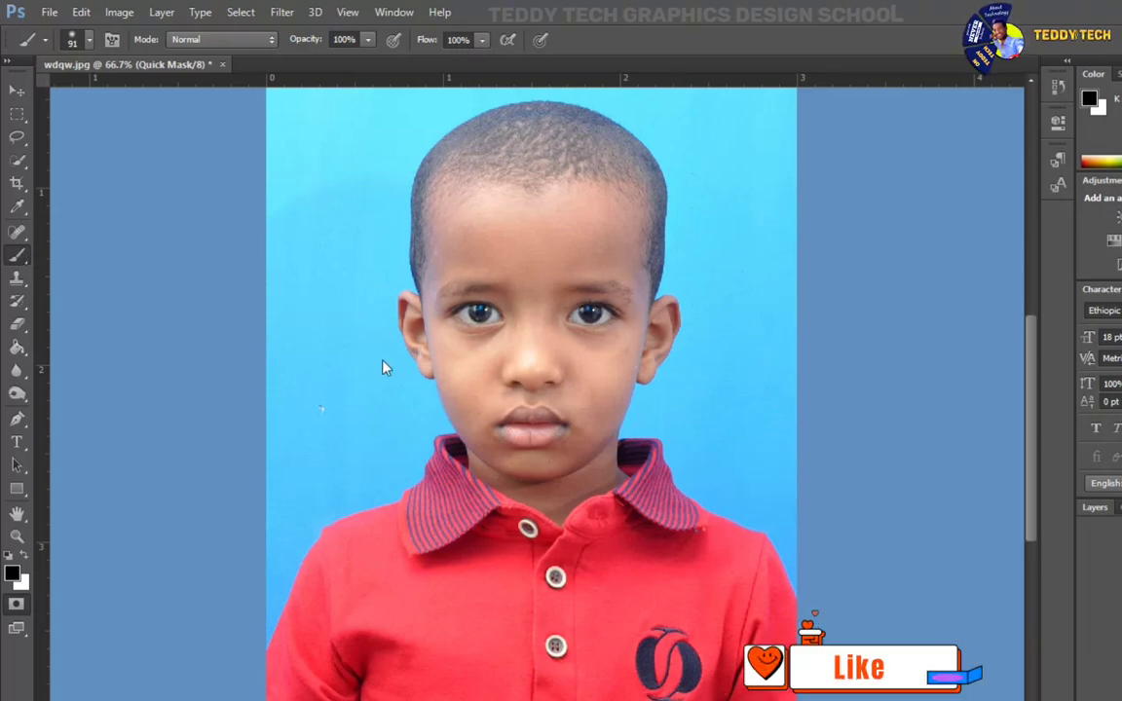
pyautogui.rightClick(575, 295)
pyautogui.moveTo(643, 297); pyautogui.dragTo(617, 302)
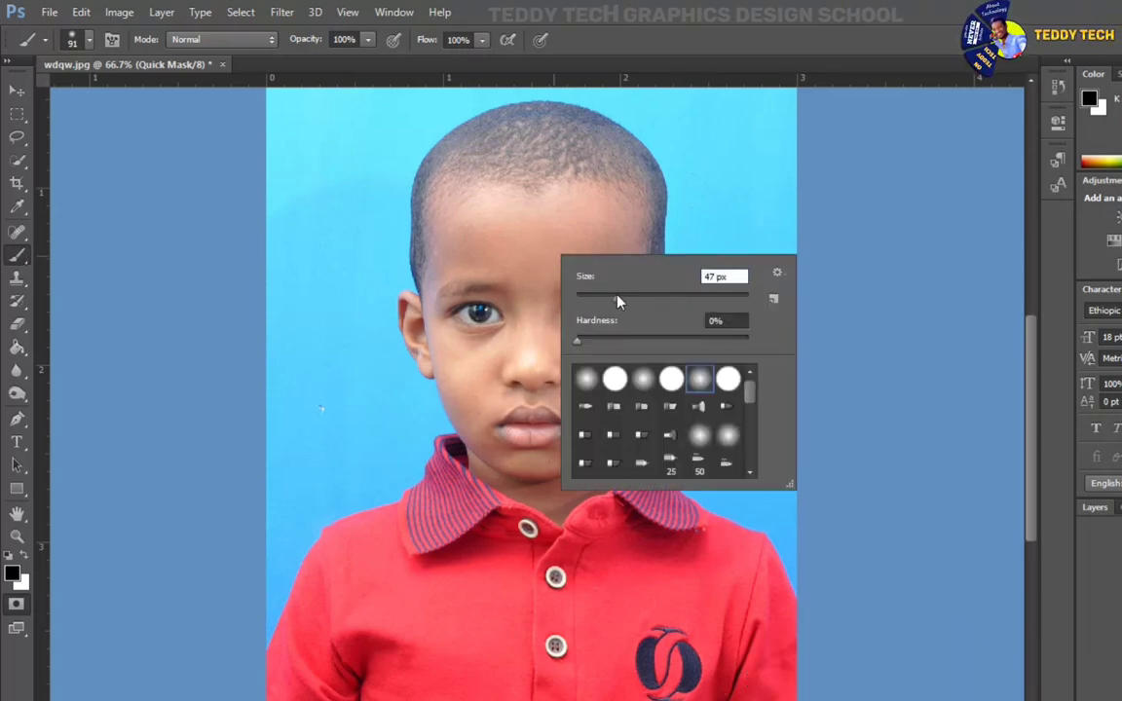
pyautogui.click(535, 285)
pyautogui.moveTo(526, 281)
pyautogui.mouseDown()
pyautogui.moveTo(448, 269)
pyautogui.moveTo(454, 216)
pyautogui.moveTo(584, 201)
pyautogui.moveTo(628, 233)
pyautogui.moveTo(632, 268)
pyautogui.moveTo(569, 268)
pyautogui.moveTo(550, 261)
pyautogui.moveTo(603, 220)
pyautogui.moveTo(521, 225)
pyautogui.moveTo(505, 258)
pyautogui.moveTo(547, 237)
pyautogui.moveTo(506, 254)
pyautogui.moveTo(579, 242)
pyautogui.moveTo(551, 275)
pyautogui.mouseUp()
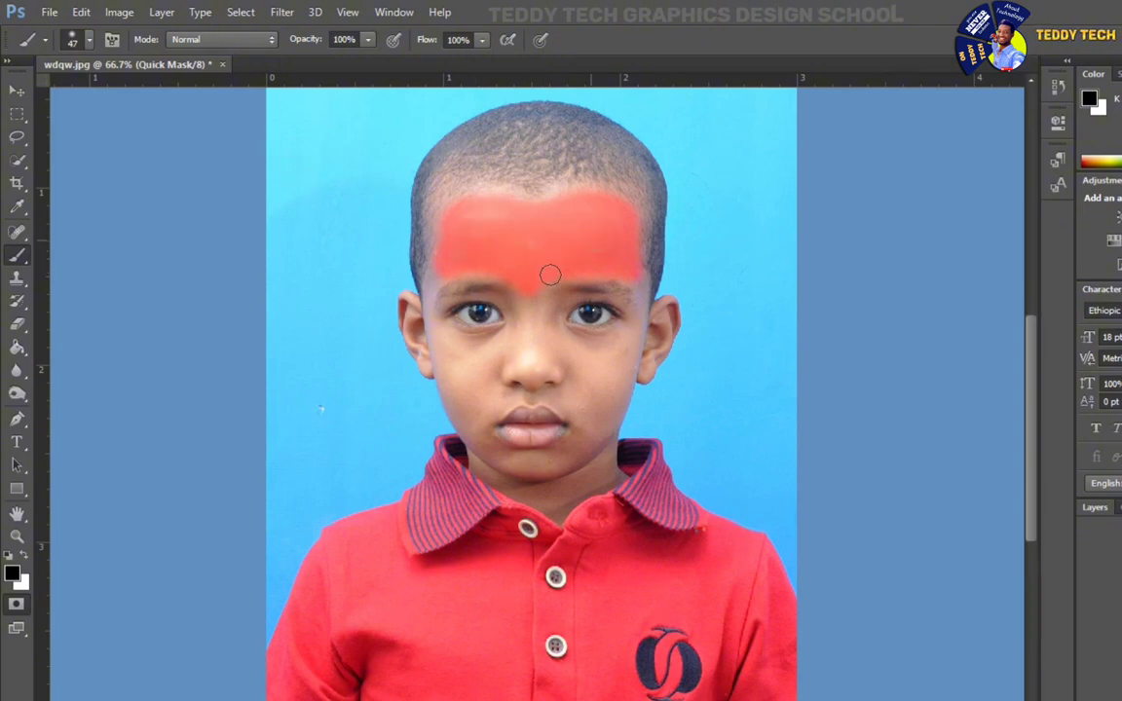
pyautogui.moveTo(543, 321)
pyautogui.mouseDown()
pyautogui.moveTo(456, 369)
pyautogui.moveTo(436, 333)
pyautogui.moveTo(452, 363)
pyautogui.moveTo(478, 373)
pyautogui.moveTo(472, 421)
pyautogui.mouseUp()
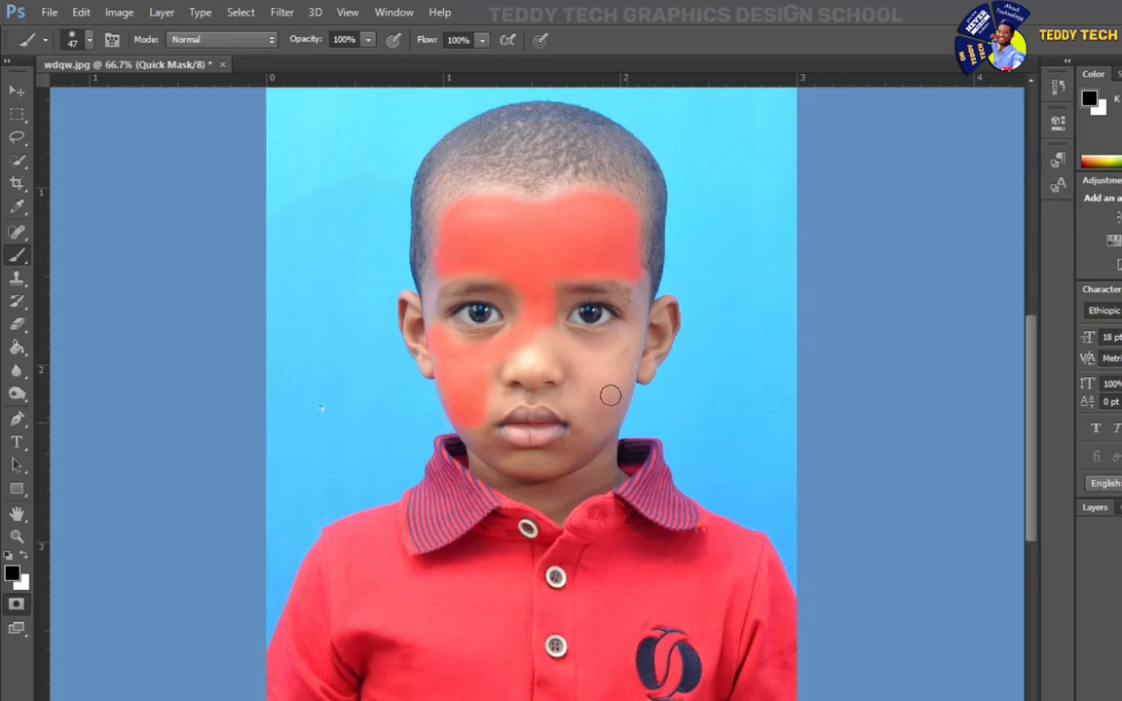
pyautogui.moveTo(570, 358)
pyautogui.mouseDown()
pyautogui.moveTo(630, 341)
pyautogui.moveTo(606, 407)
pyautogui.moveTo(579, 400)
pyautogui.moveTo(592, 376)
pyautogui.moveTo(600, 390)
pyautogui.moveTo(562, 466)
pyautogui.moveTo(530, 461)
pyautogui.mouseUp()
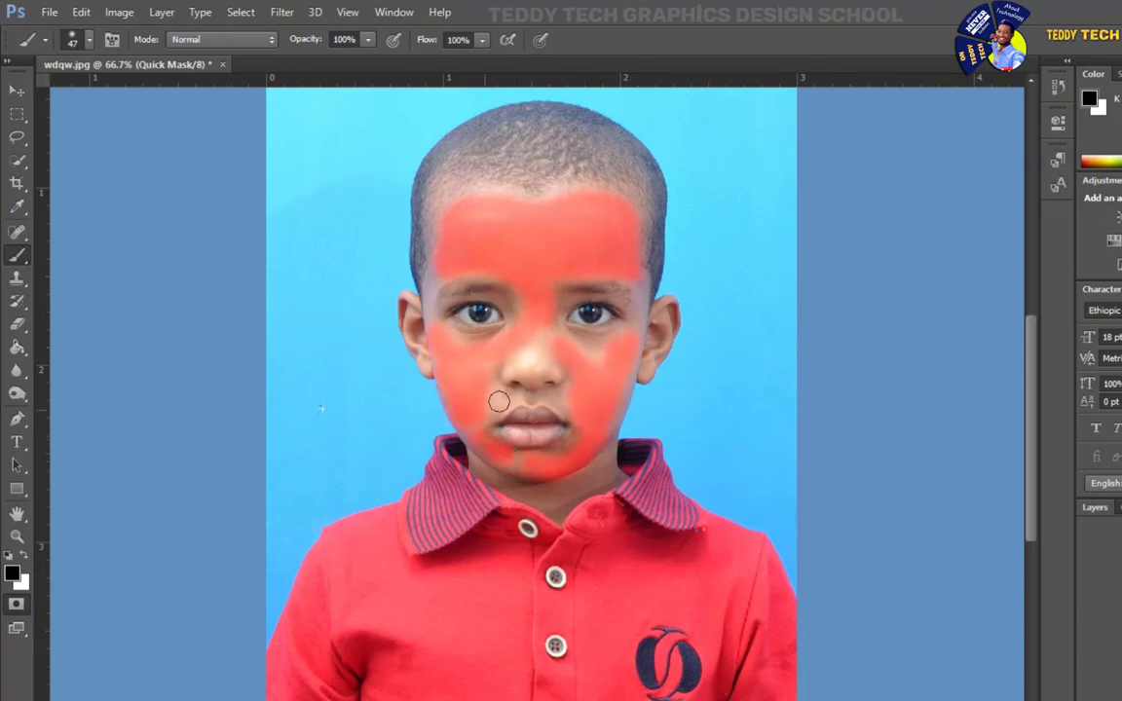
pyautogui.moveTo(497, 401)
pyautogui.mouseDown()
pyautogui.moveTo(467, 363)
pyautogui.moveTo(538, 345)
pyautogui.moveTo(604, 369)
pyautogui.moveTo(626, 333)
pyautogui.mouseUp()
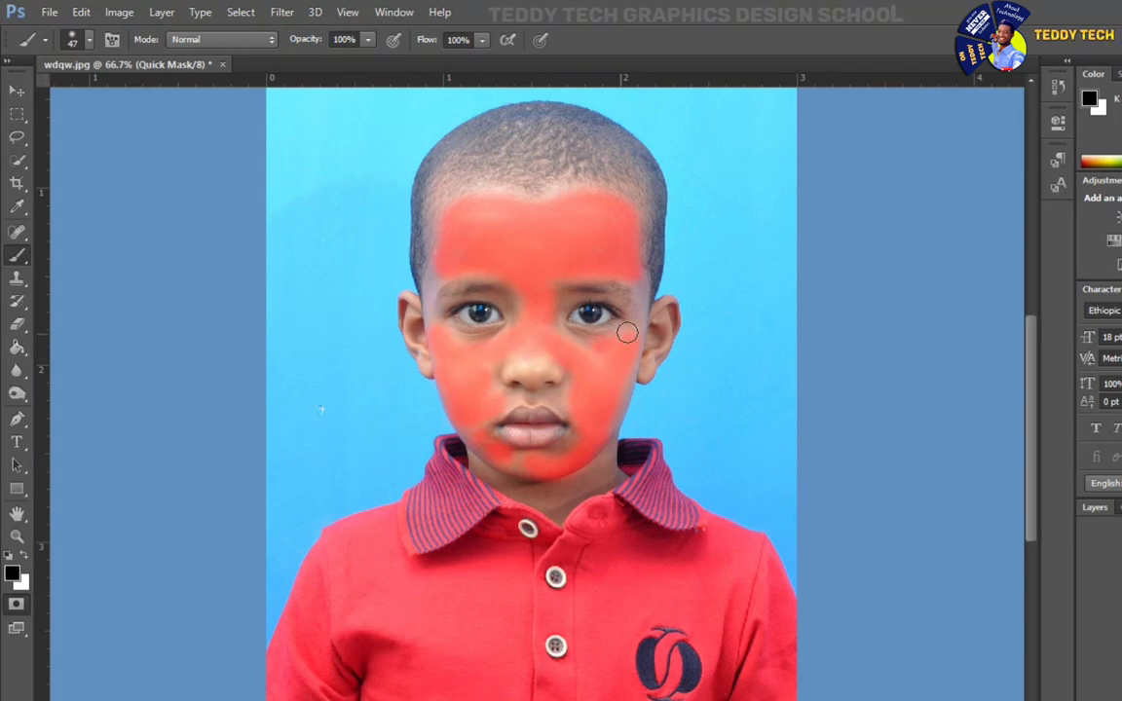
pyautogui.scroll(-3, 588, 451)
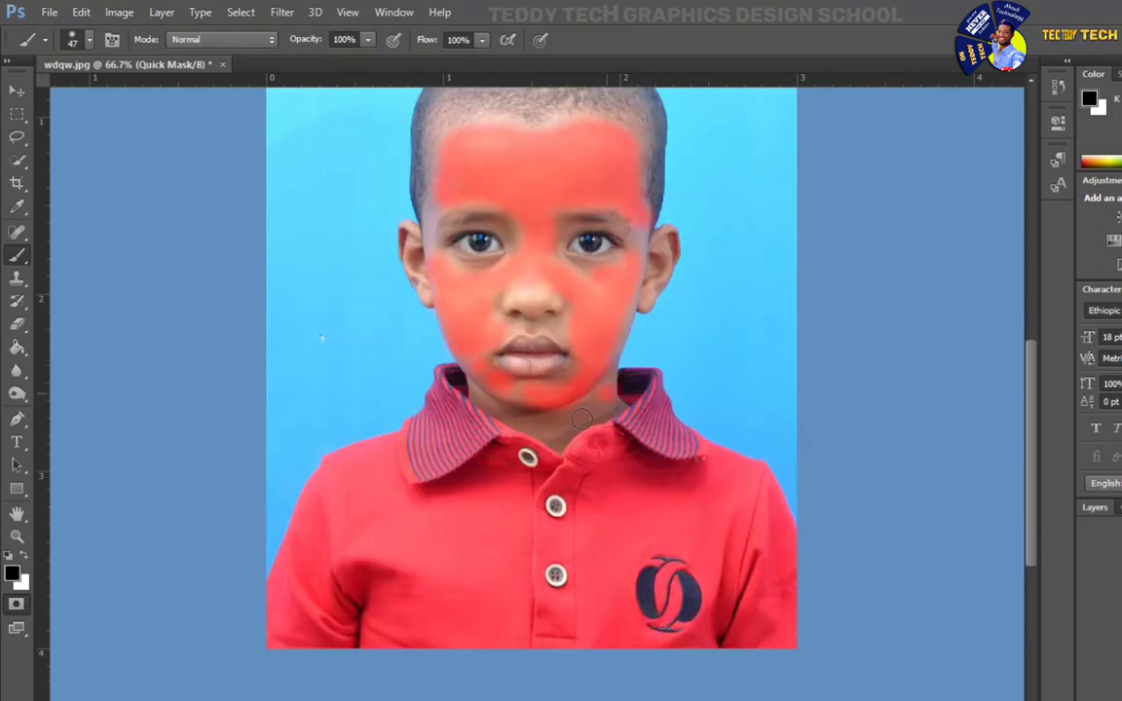
pyautogui.moveTo(581, 418); pyautogui.dragTo(578, 409)
# Step: Set the brush size to 24 px
pyautogui.rightClick(578, 409)
pyautogui.click(738, 431)
pyautogui.write('24')
pyautogui.press('Return')
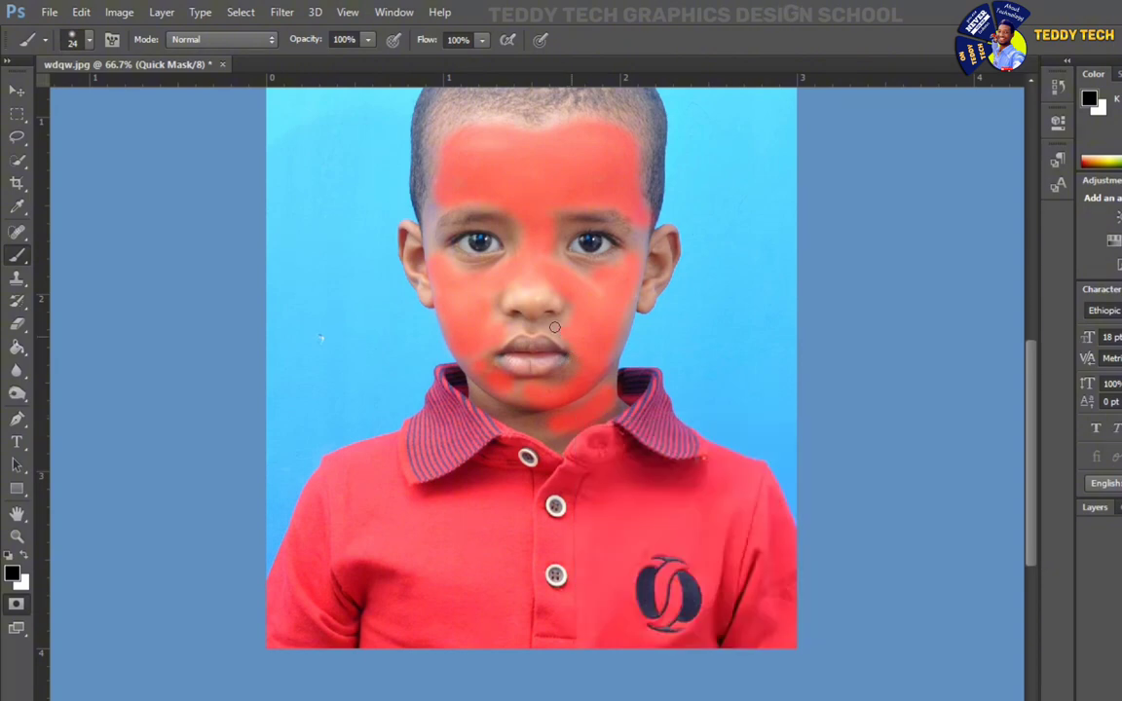
# Step: Set the soft brush to 39 px and fill the mask's gaps on the cheeks and around the mouth
pyautogui.rightClick(585, 324)
pyautogui.moveTo(613, 370); pyautogui.dragTo(624, 370)
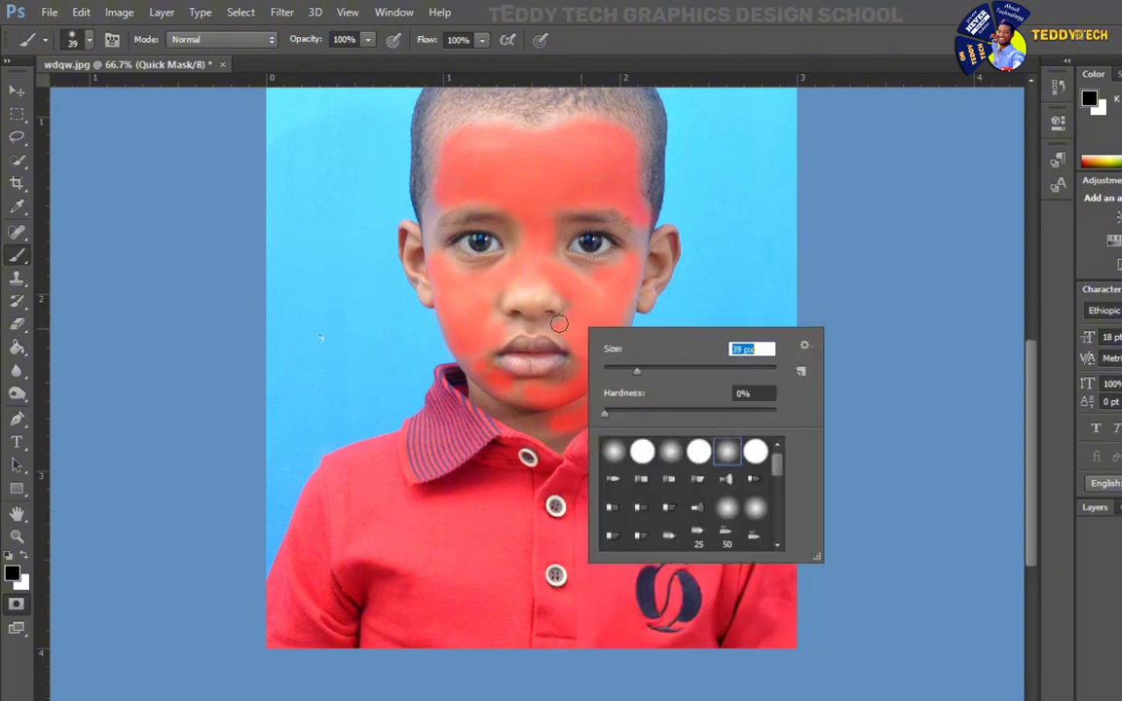
pyautogui.press('Return')
pyautogui.moveTo(491, 315); pyautogui.dragTo(487, 292)
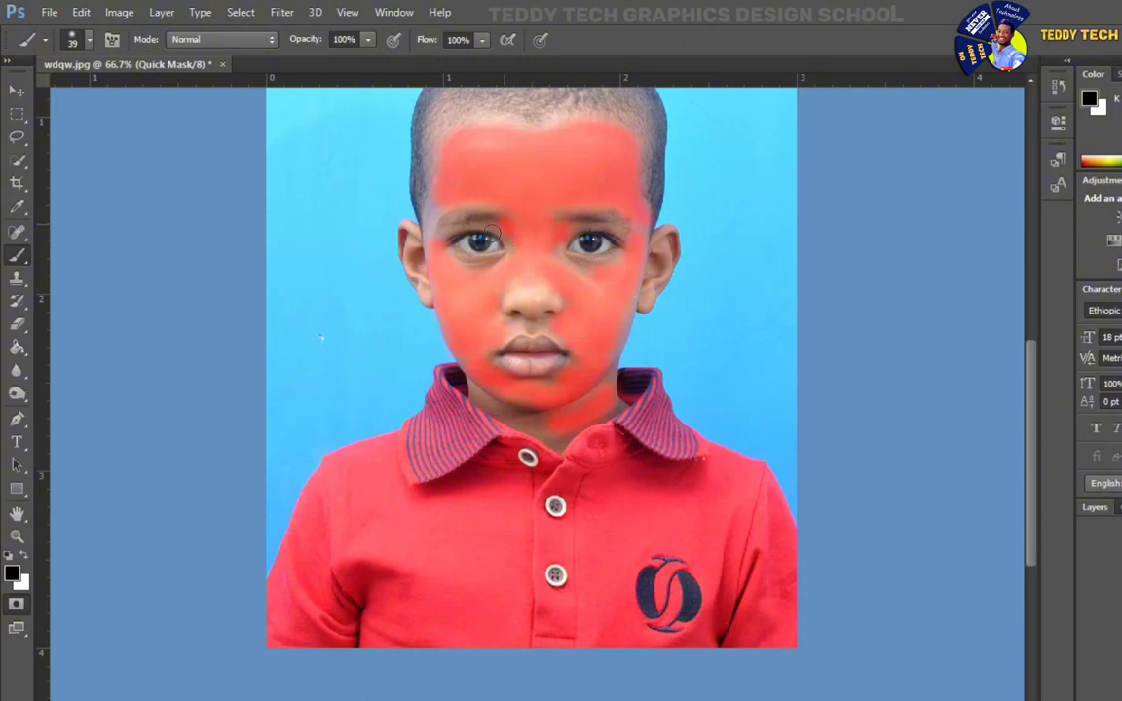
# Step: Turn the painted quick mask into a selection and invert it so only the facial skin areas are selected
pyautogui.scroll(2, 415, 254)
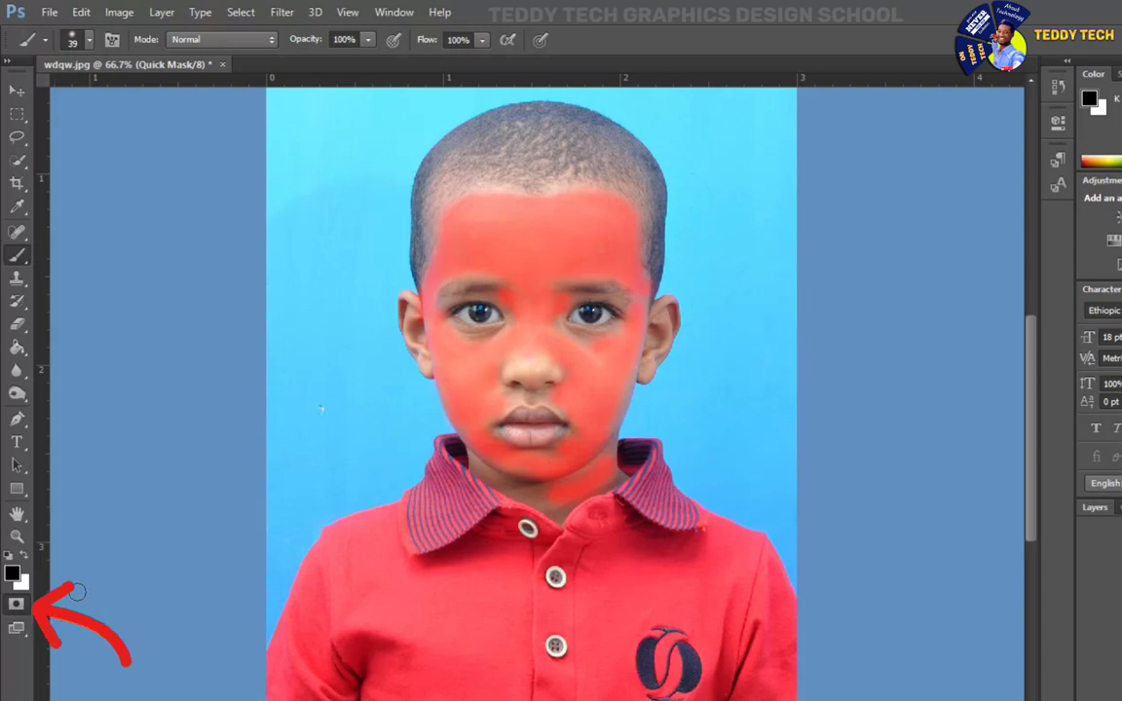
pyautogui.click(17, 605)
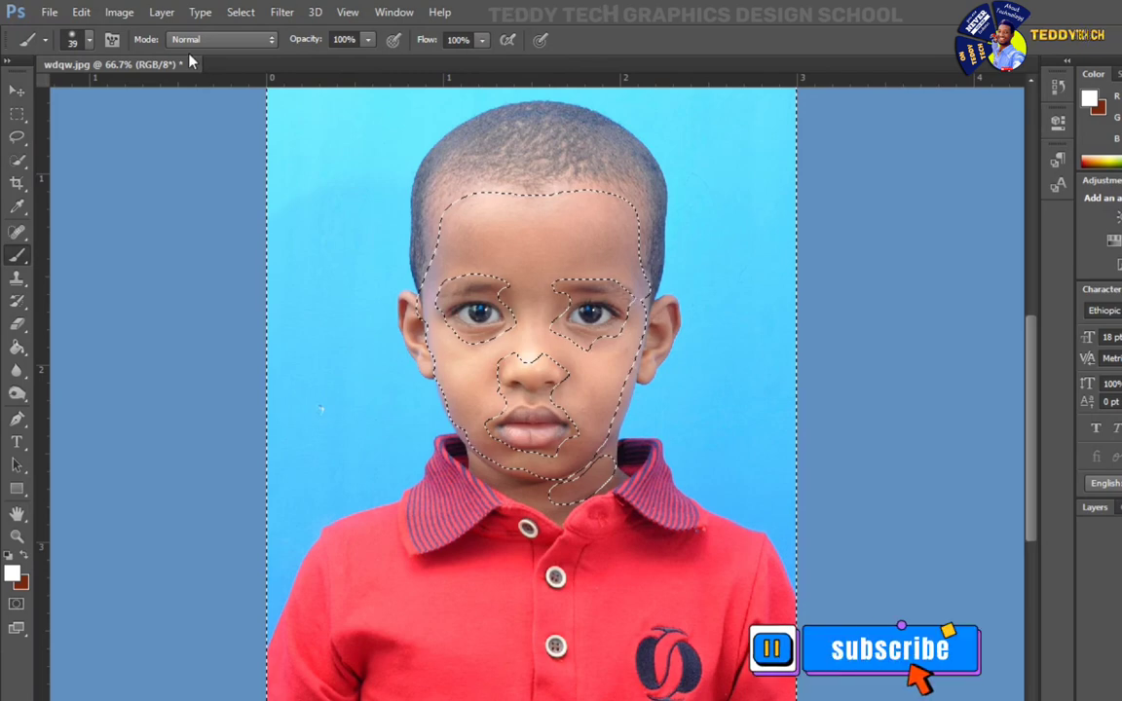
pyautogui.click(241, 19)
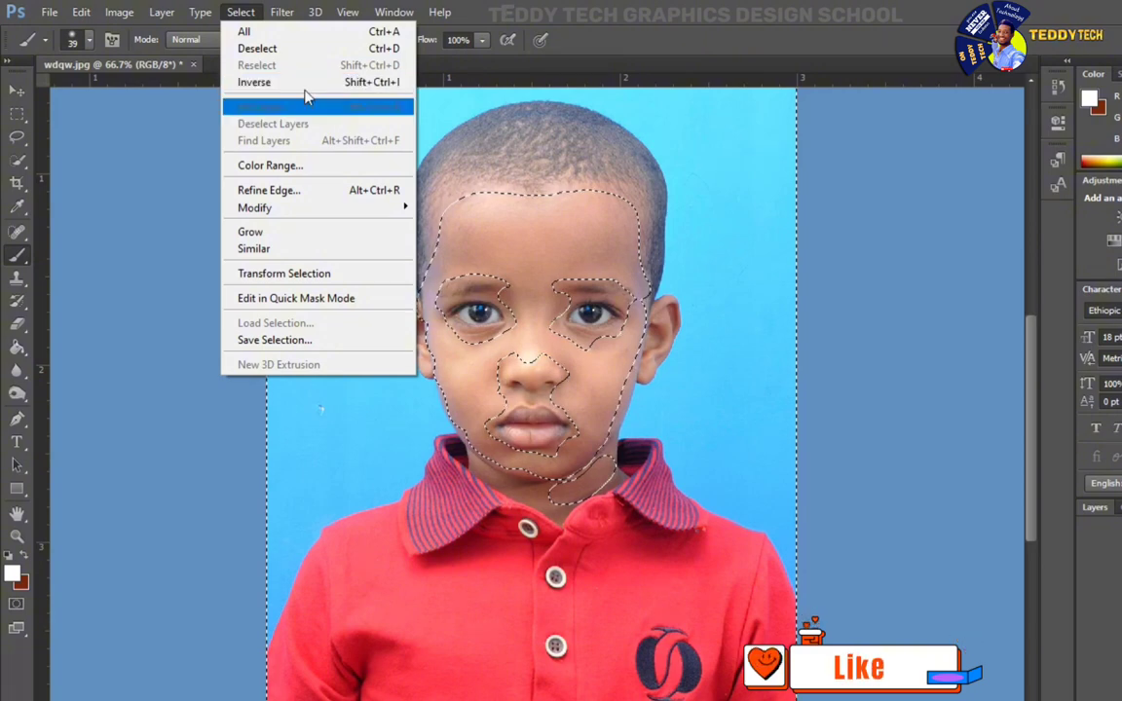
pyautogui.click(336, 86)
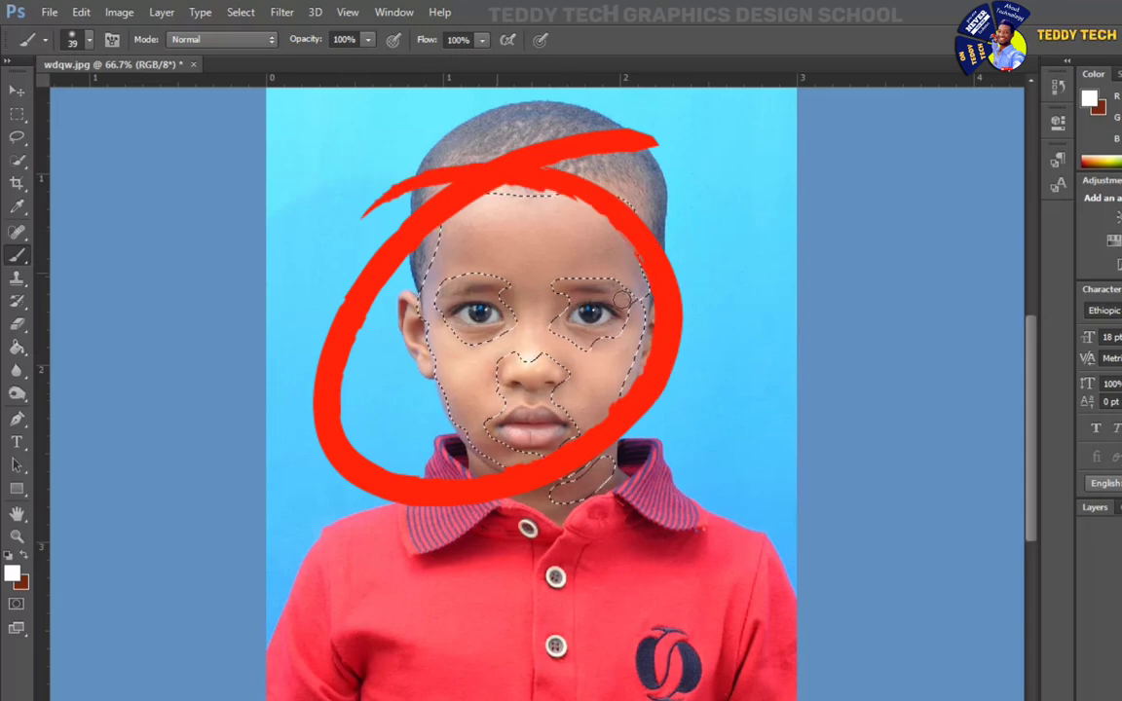
# Step: Apply a Surface Blur to the selected skin with a radius of 10 pixels and a threshold of 255 levels
pyautogui.click(281, 11)
pyautogui.click(282, 13)
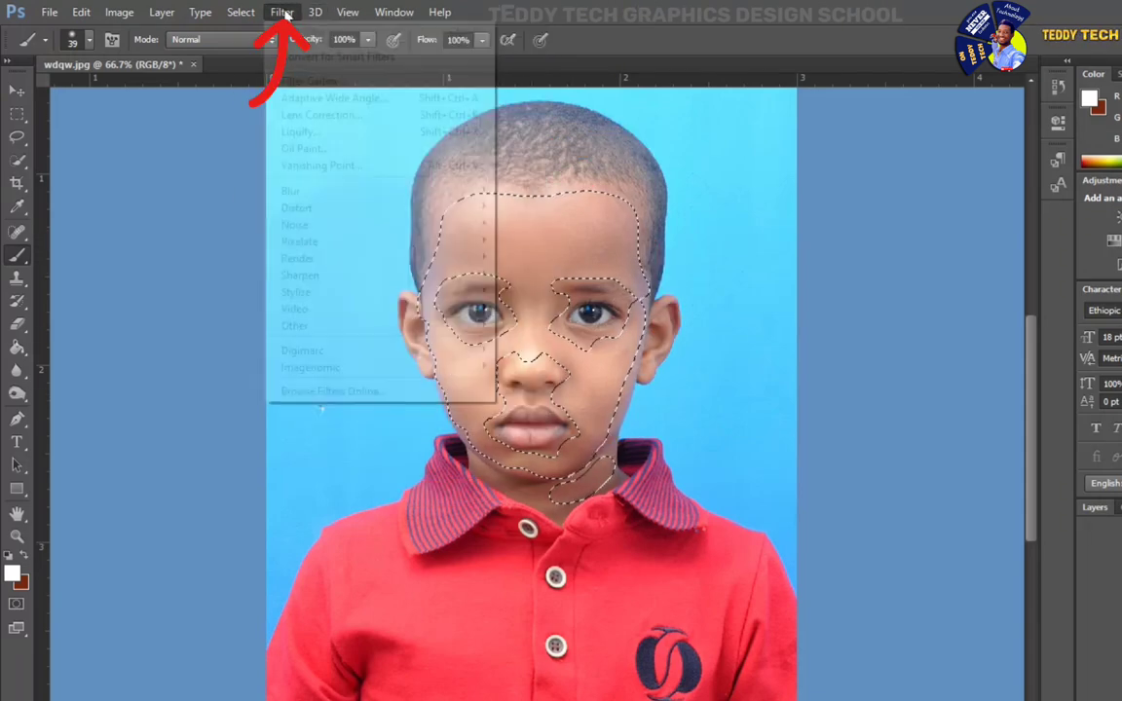
pyautogui.click(284, 13)
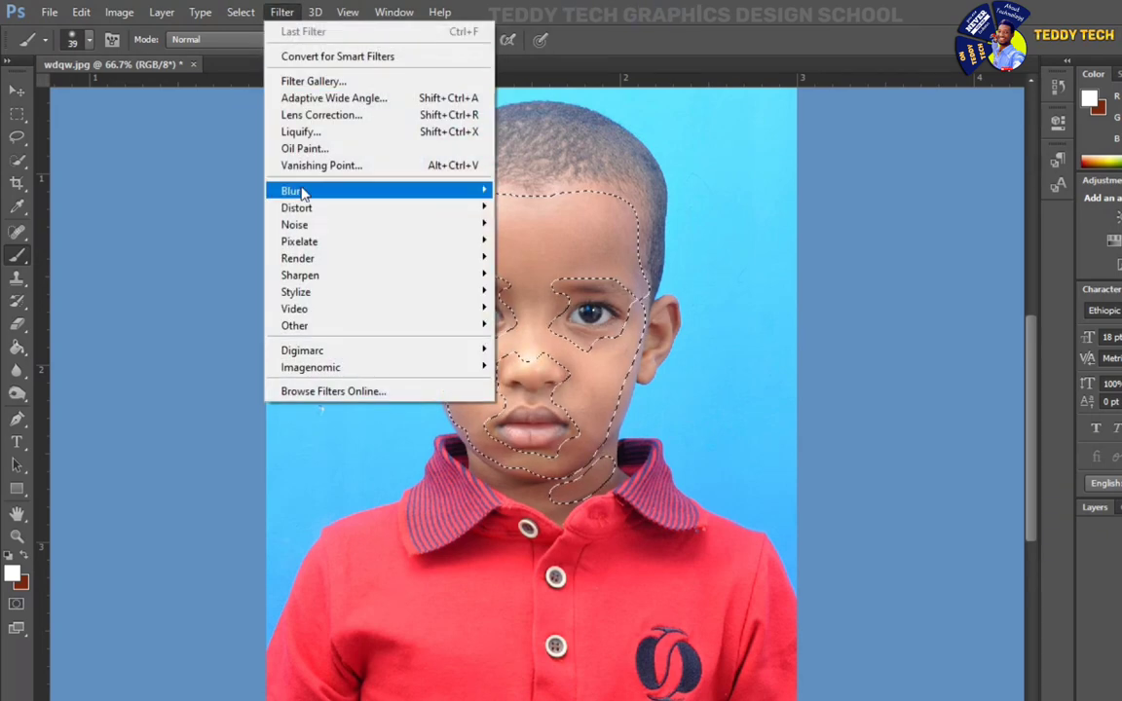
pyautogui.moveTo(292, 191)
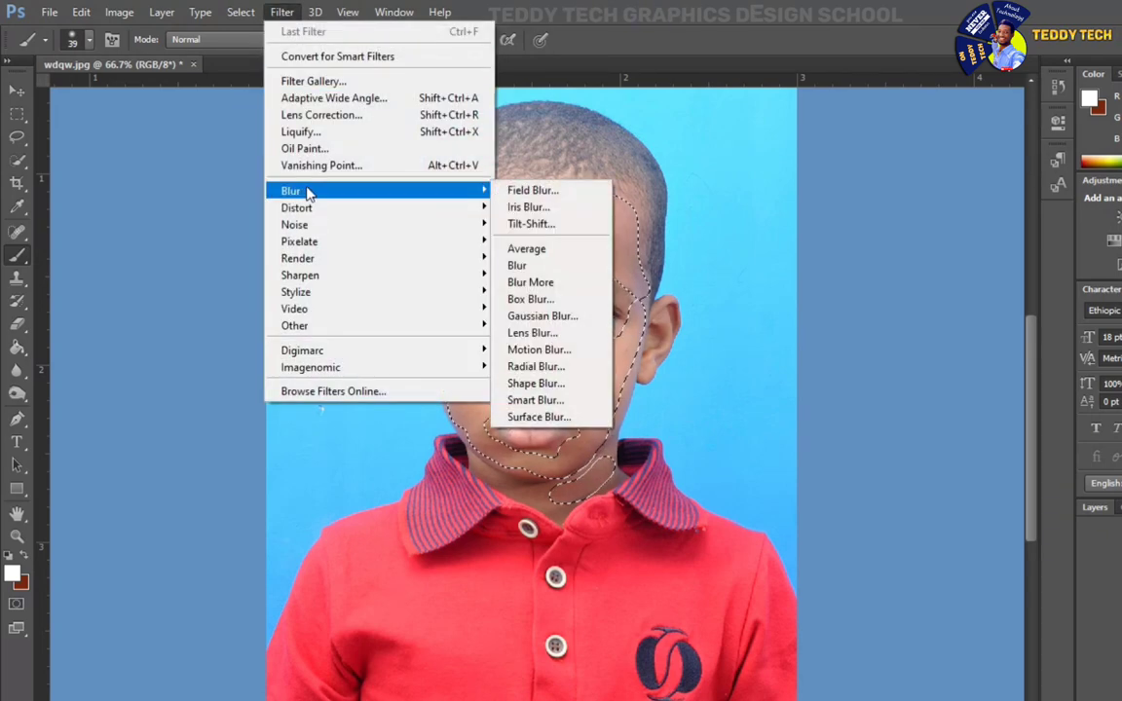
pyautogui.click(575, 426)
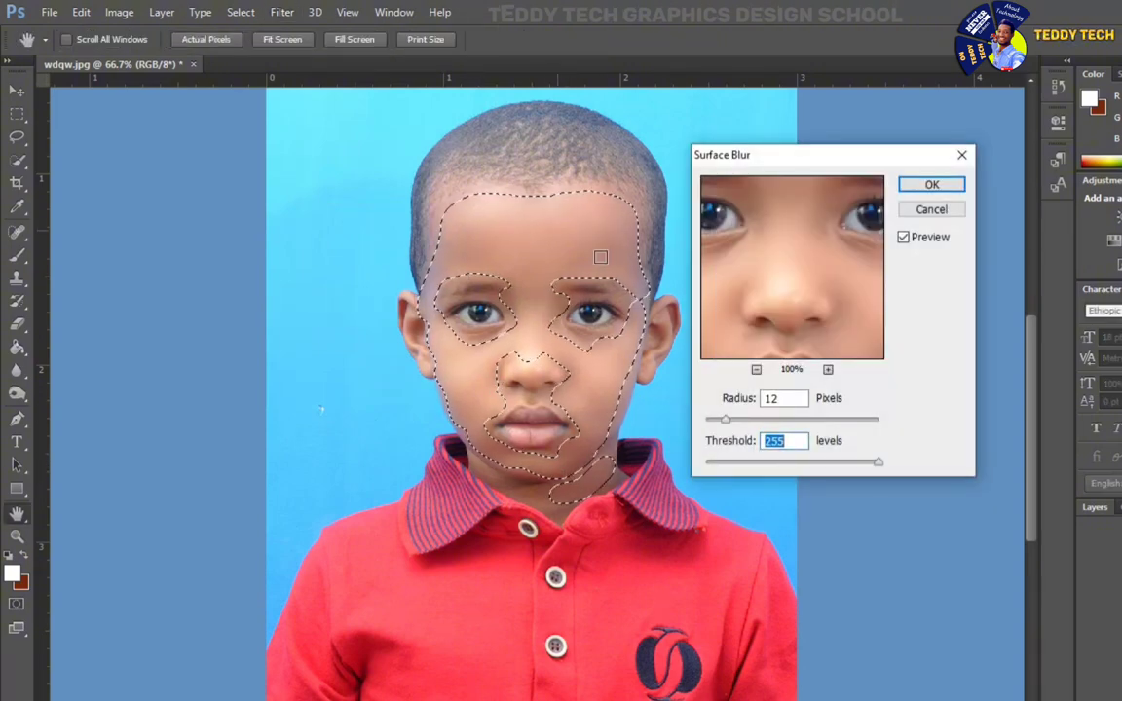
pyautogui.moveTo(724, 420)
pyautogui.mouseDown()
pyautogui.moveTo(697, 428)
pyautogui.moveTo(726, 431)
pyautogui.mouseUp()
pyautogui.moveTo(825, 428); pyautogui.dragTo(833, 426)
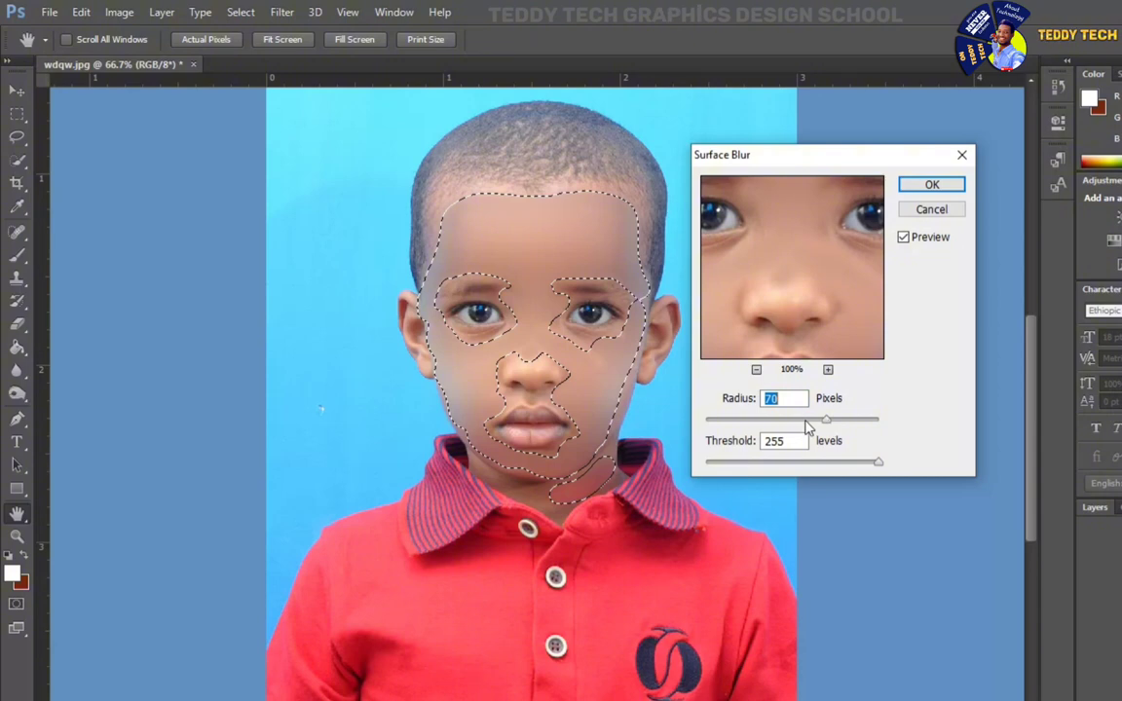
pyautogui.moveTo(809, 424); pyautogui.dragTo(721, 425)
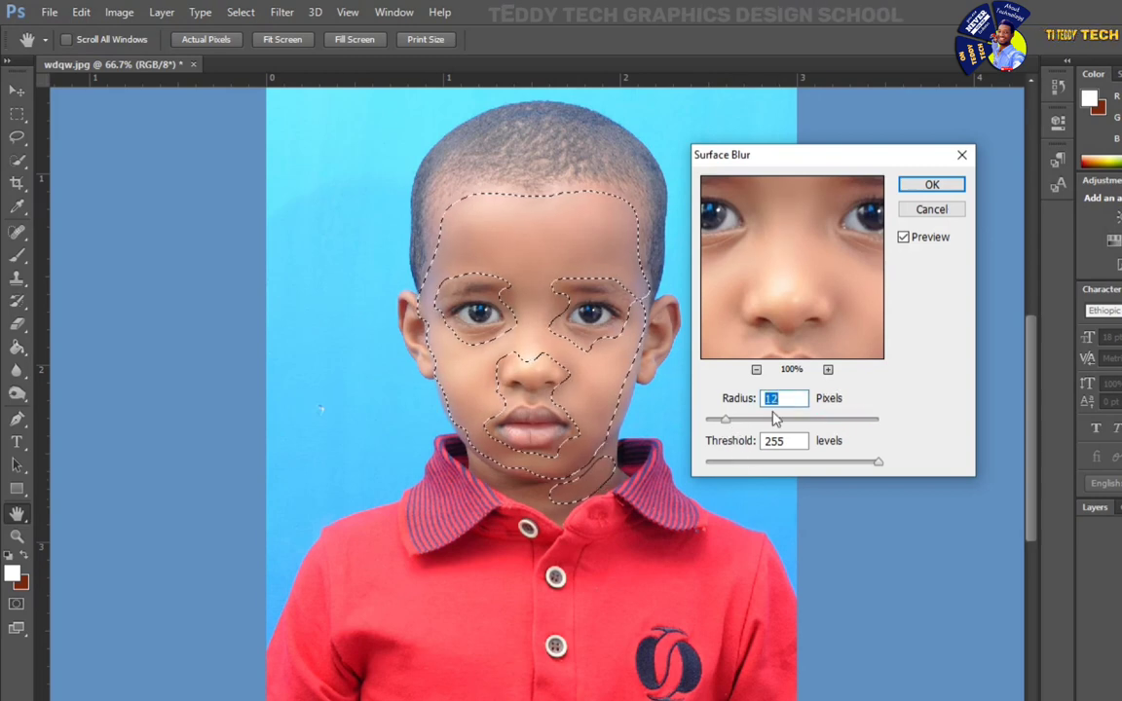
pyautogui.press('Down')
pyautogui.press('Down')
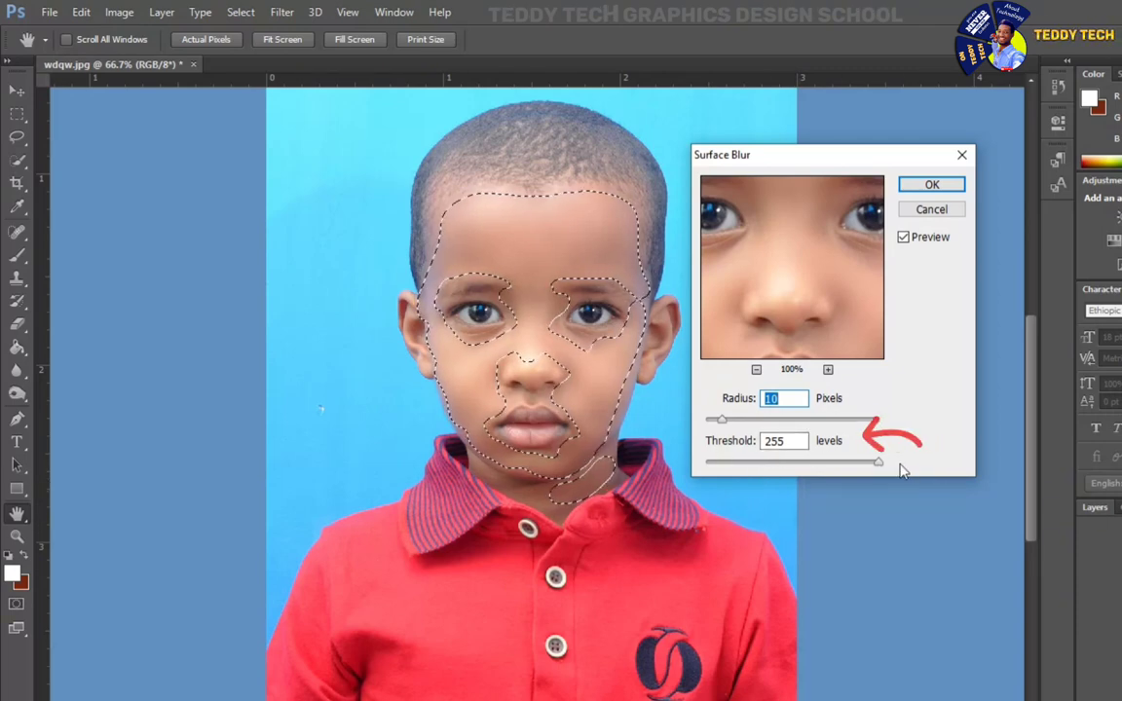
pyautogui.press('Tab')
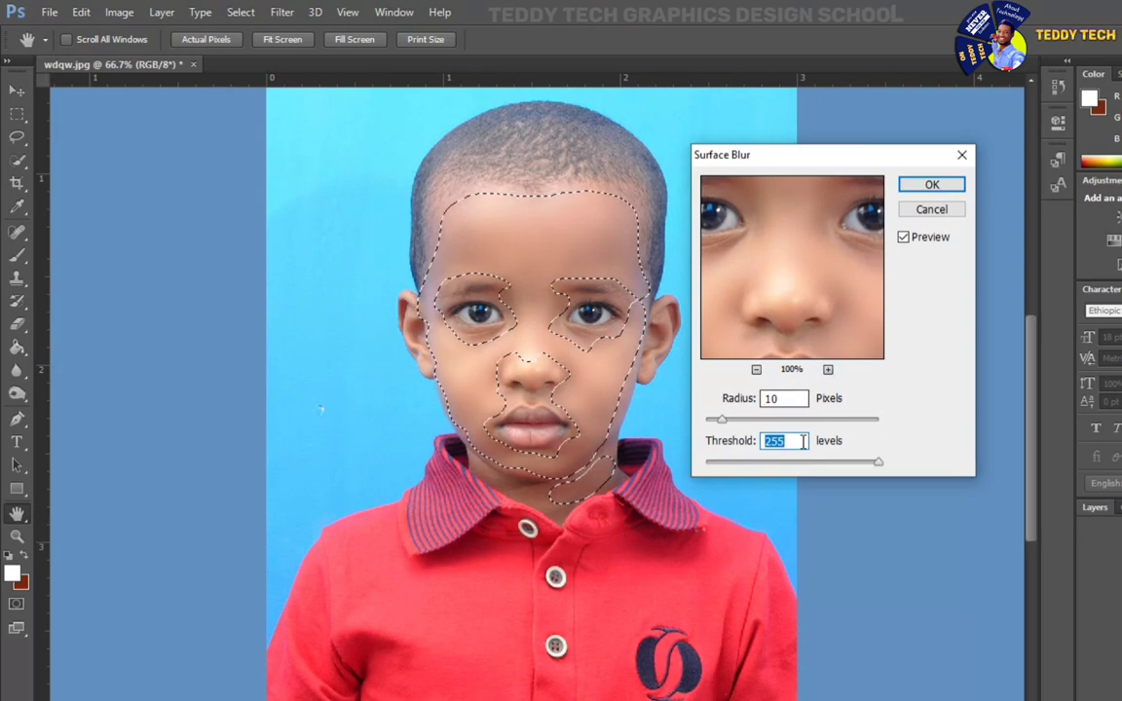
pyautogui.click(930, 185)
# Step: Remove the face selection with the Rectangular Marquee tool active and activate the Blur tool
pyautogui.press('b')
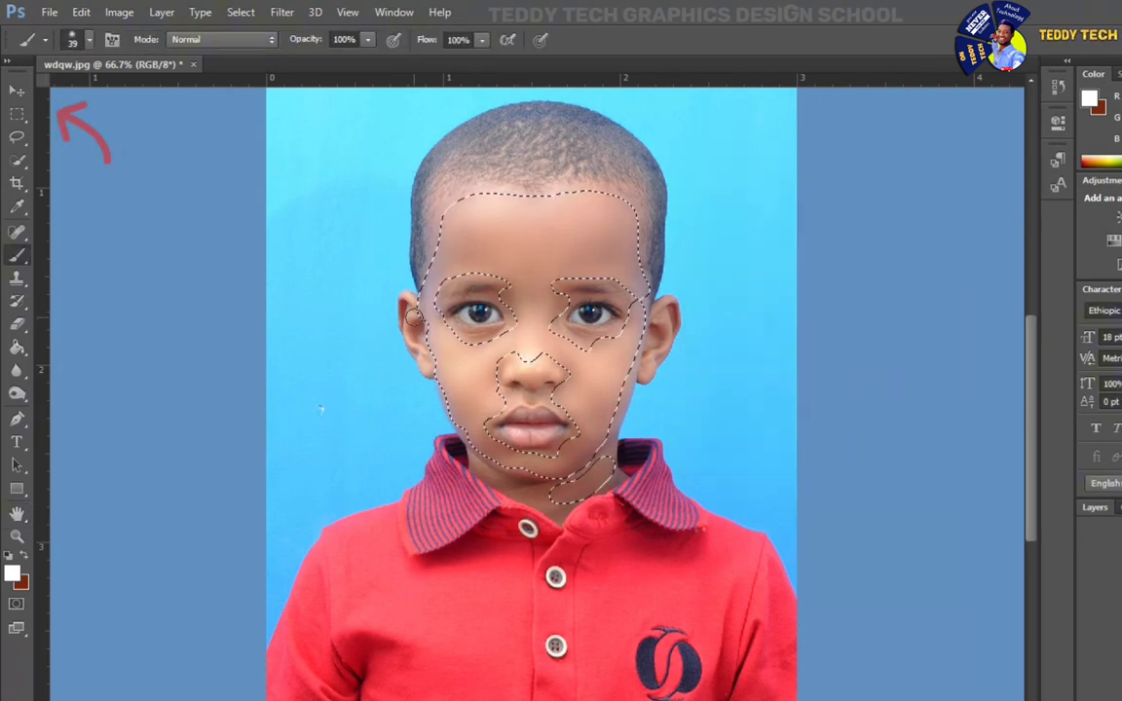
pyautogui.click(15, 115)
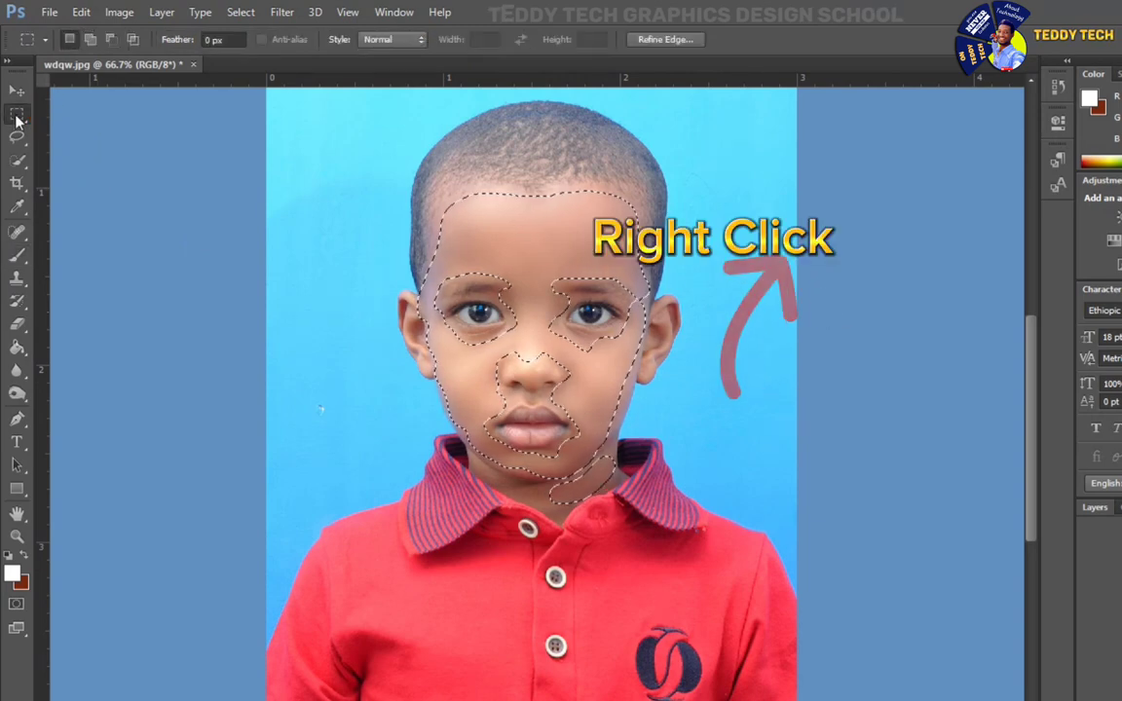
pyautogui.rightClick(317, 225)
pyautogui.click(374, 239)
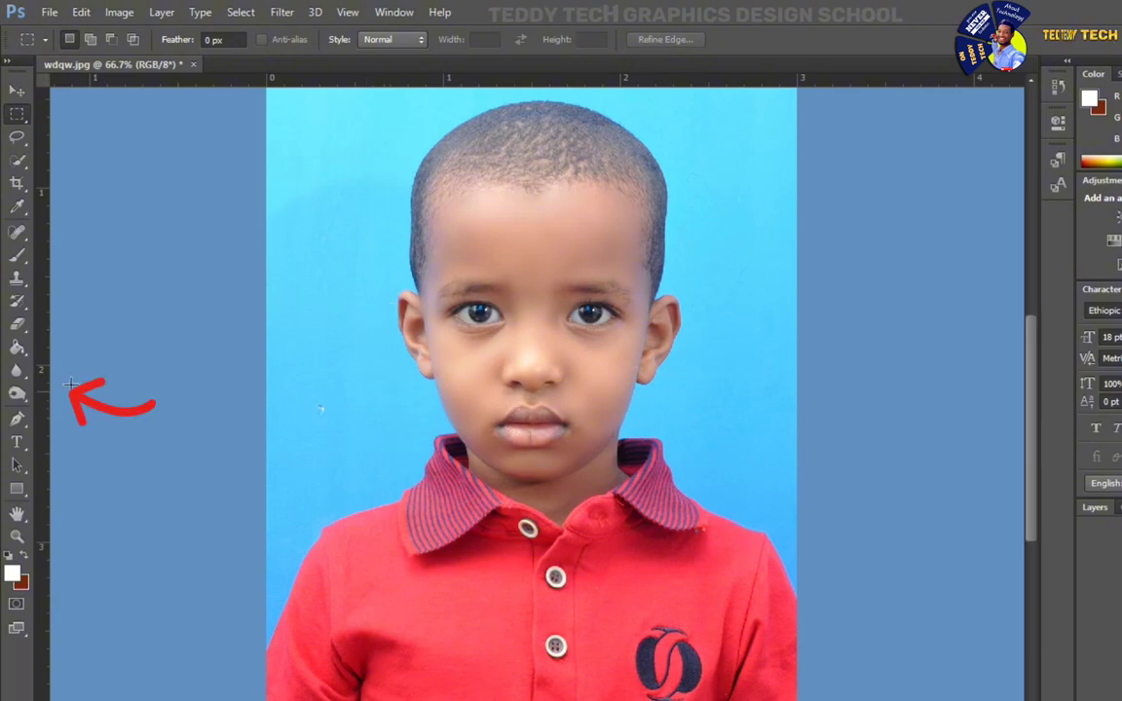
pyautogui.click(18, 374)
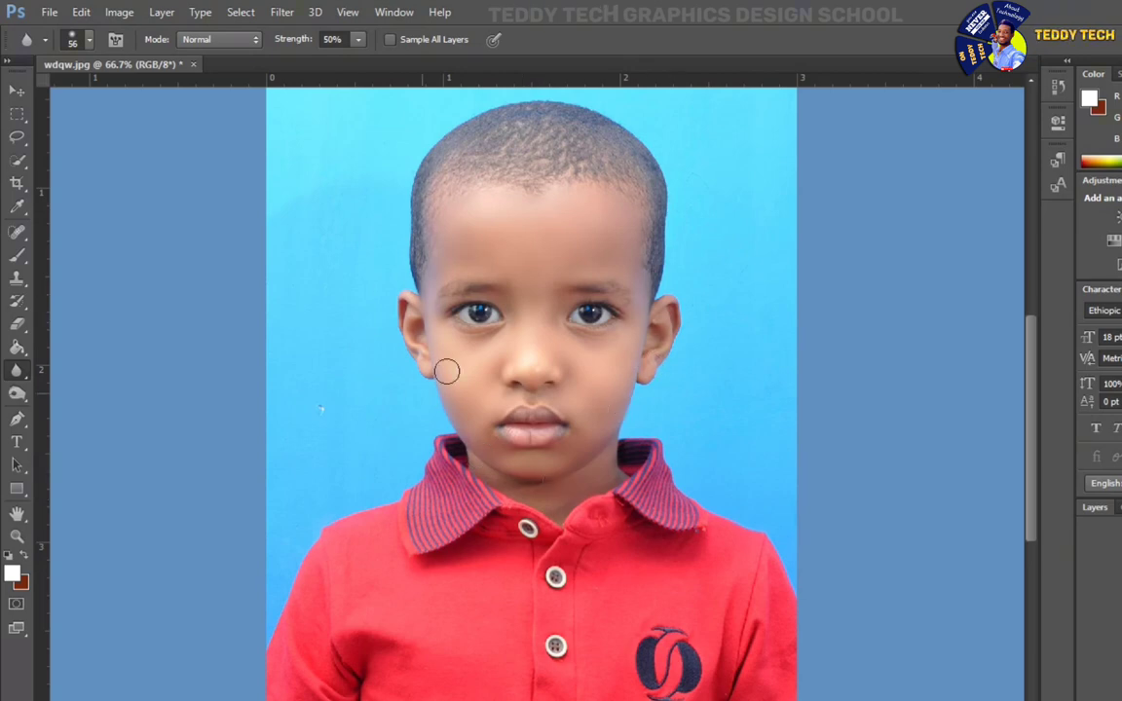
# Step: Apply a Photo Filter adjustment to the portrait using Cooling Filter (82) at a strongly reduced density
pyautogui.scroll(3, 447, 370)
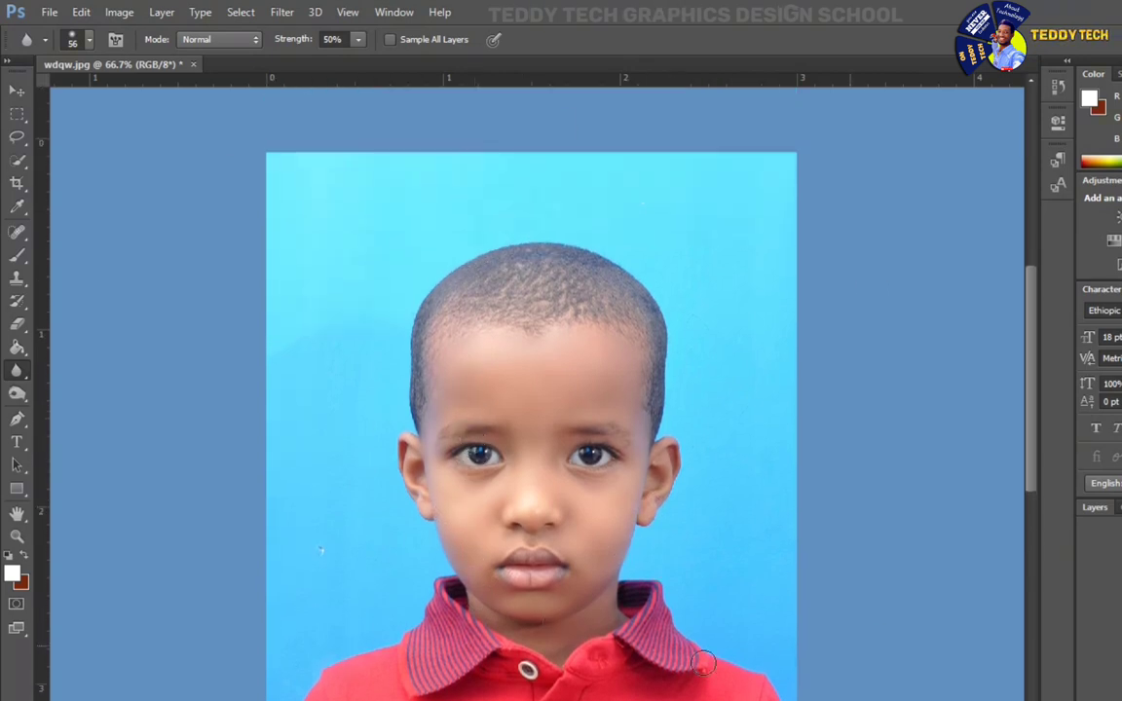
pyautogui.scroll(-2, 530, 551)
pyautogui.click(118, 12)
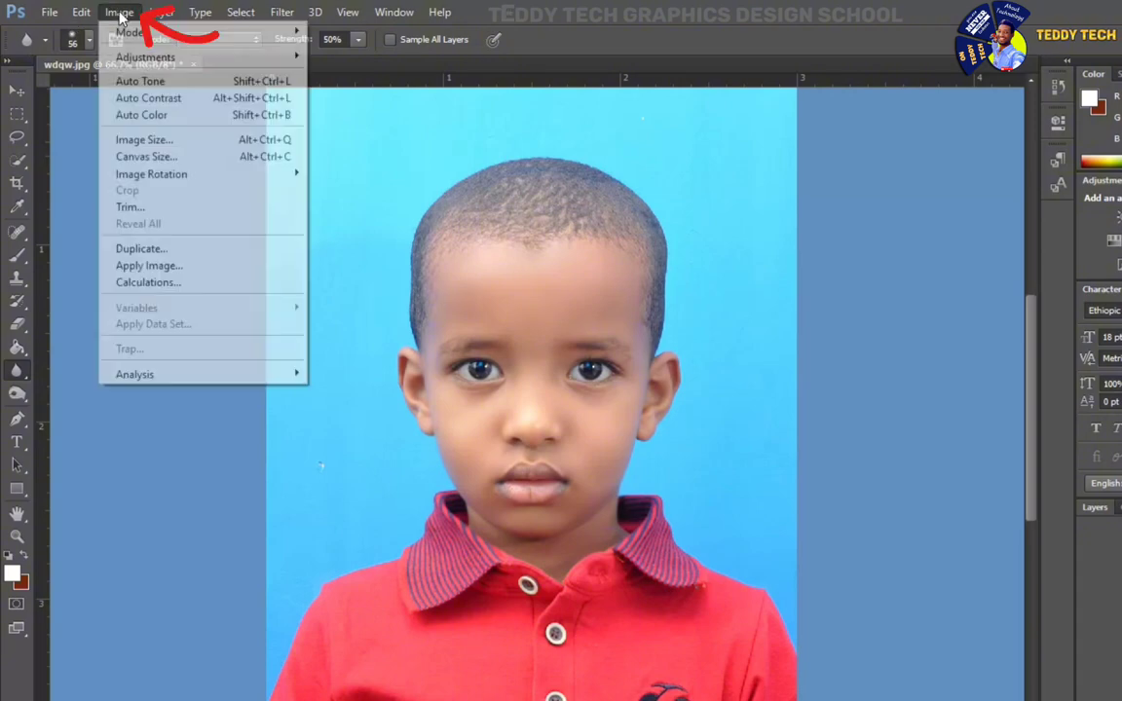
pyautogui.click(161, 12)
pyautogui.click(119, 12)
pyautogui.click(118, 11)
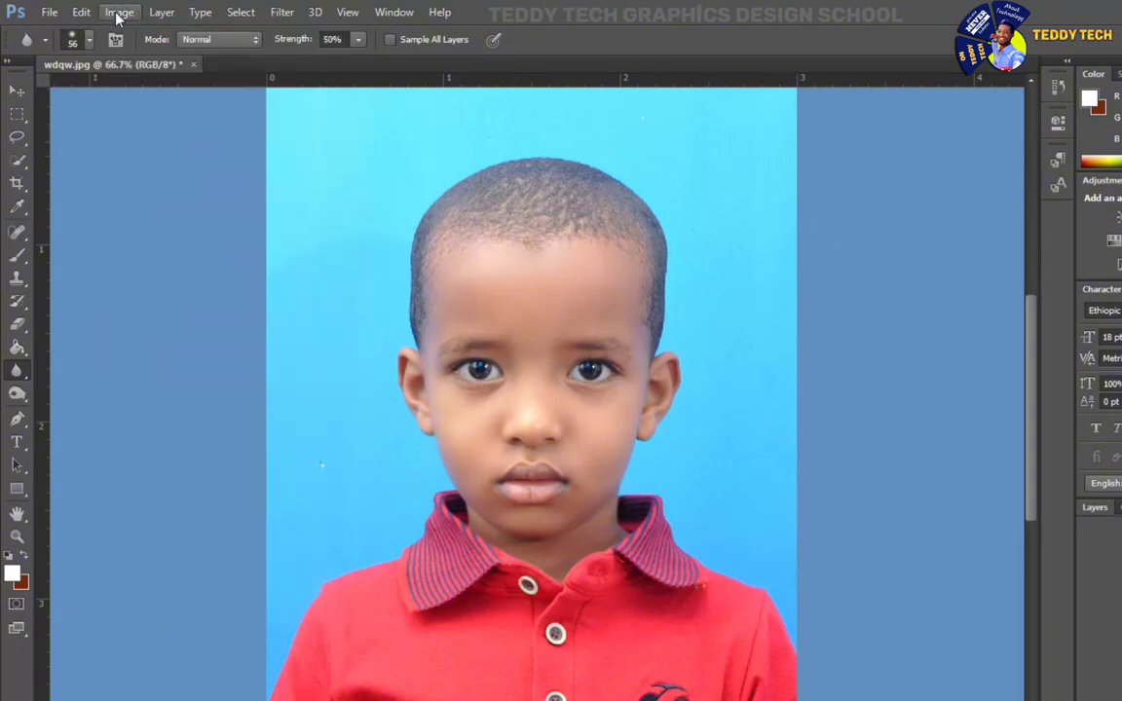
pyautogui.click(119, 12)
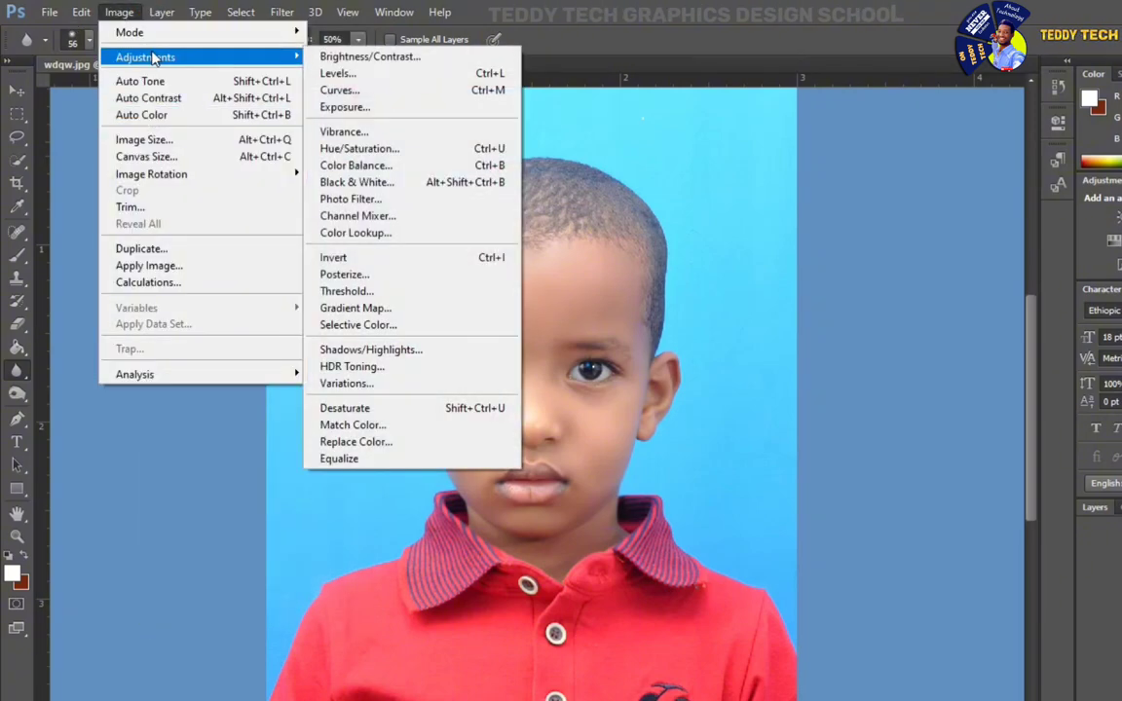
pyautogui.moveTo(290, 56)
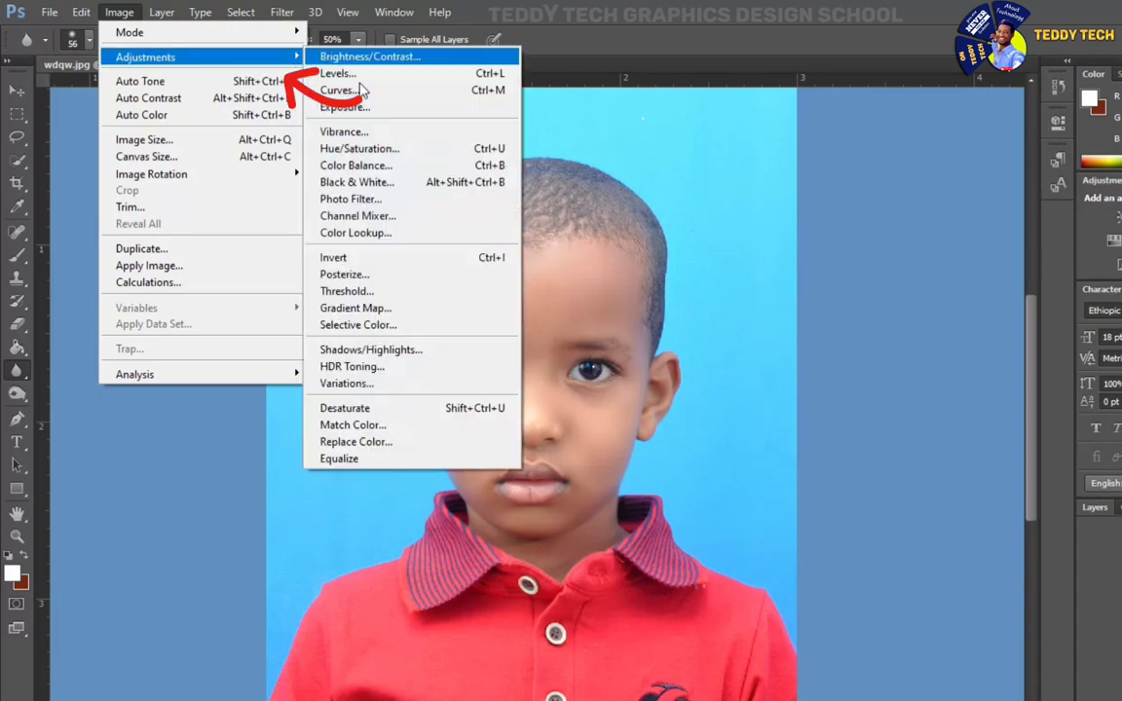
pyautogui.click(413, 202)
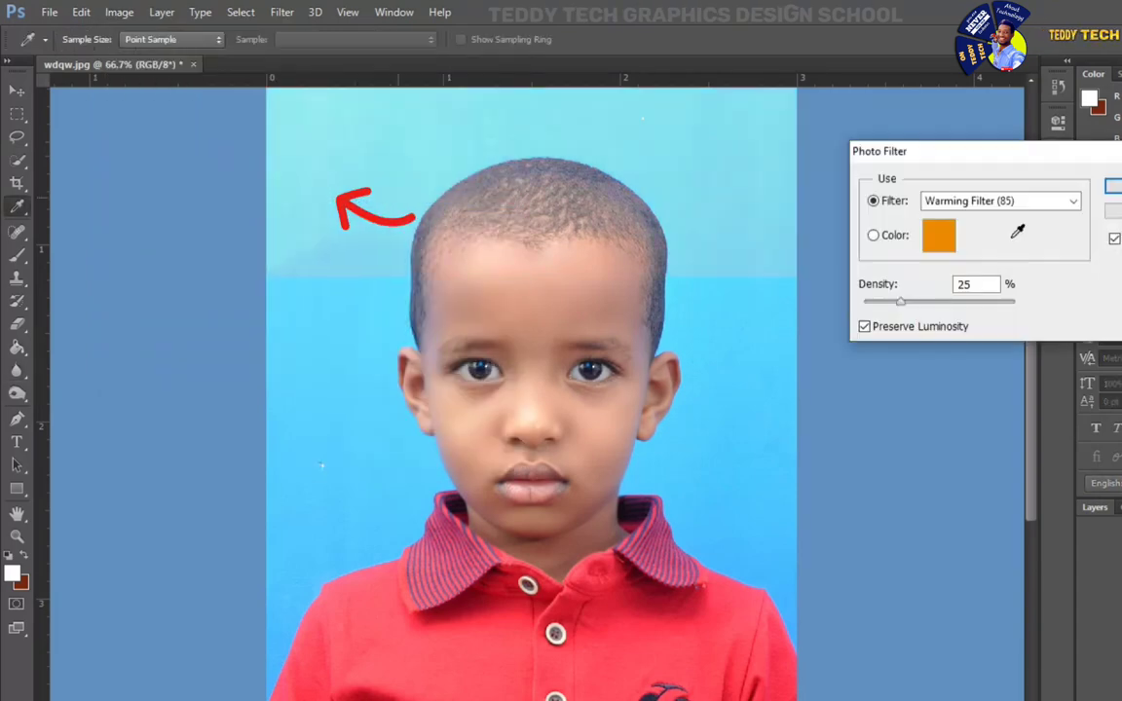
pyautogui.click(997, 203)
pyautogui.click(994, 304)
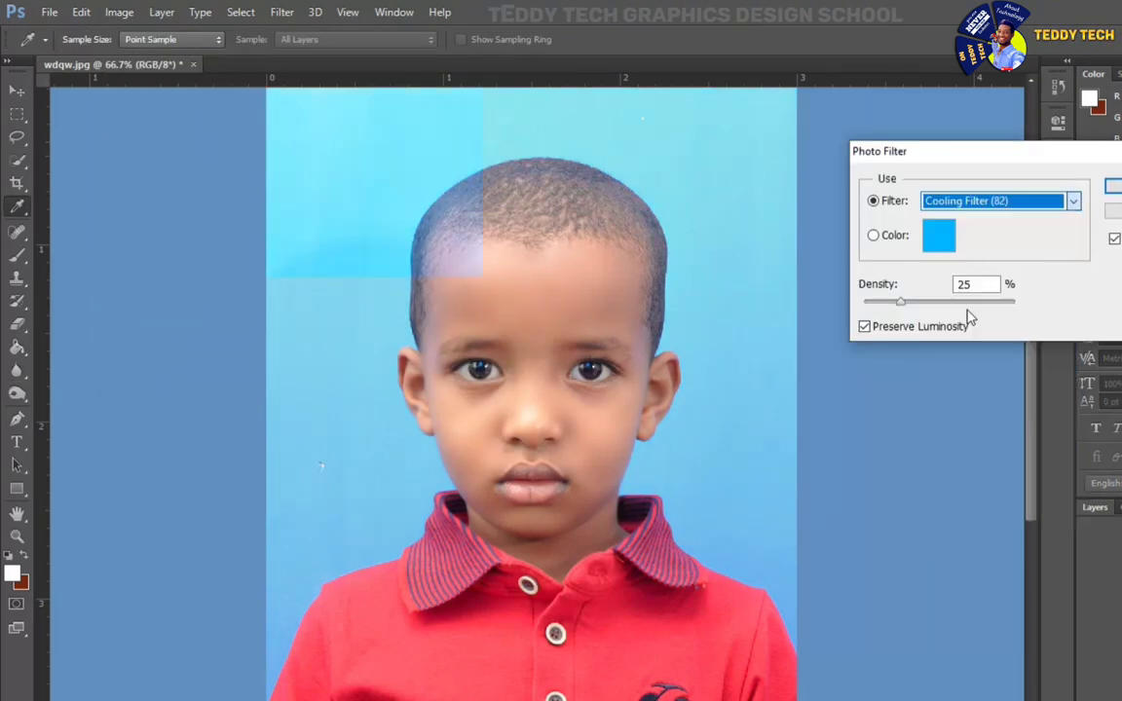
pyautogui.moveTo(901, 308); pyautogui.dragTo(867, 312)
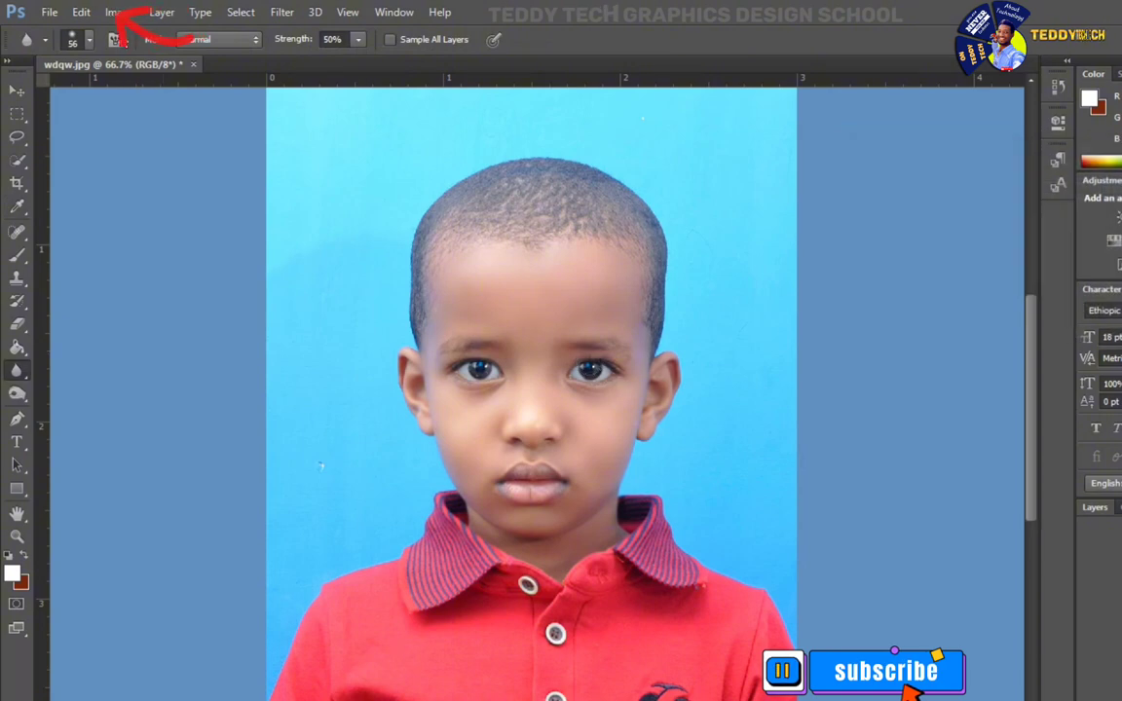
# Step: Apply an Exposure adjustment to the portrait with an offset of -0.0081 and a gamma correction of 0.80
pyautogui.click(118, 12)
pyautogui.moveTo(201, 56)
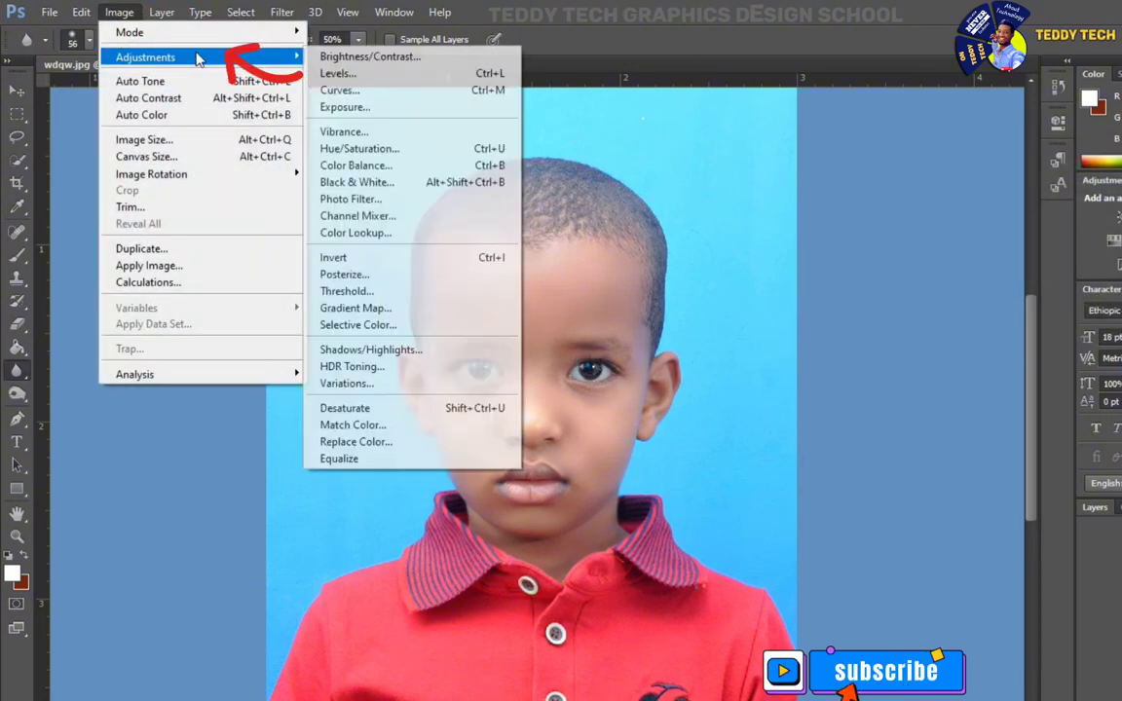
pyautogui.click(342, 107)
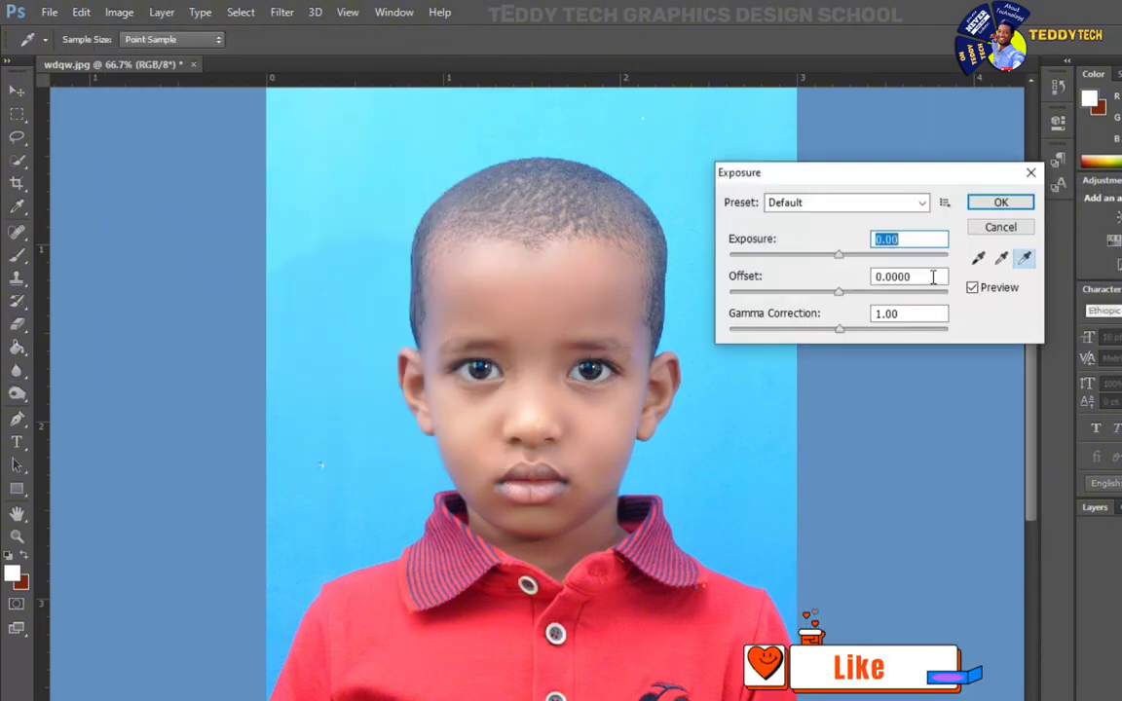
pyautogui.moveTo(746, 155); pyautogui.dragTo(744, 144)
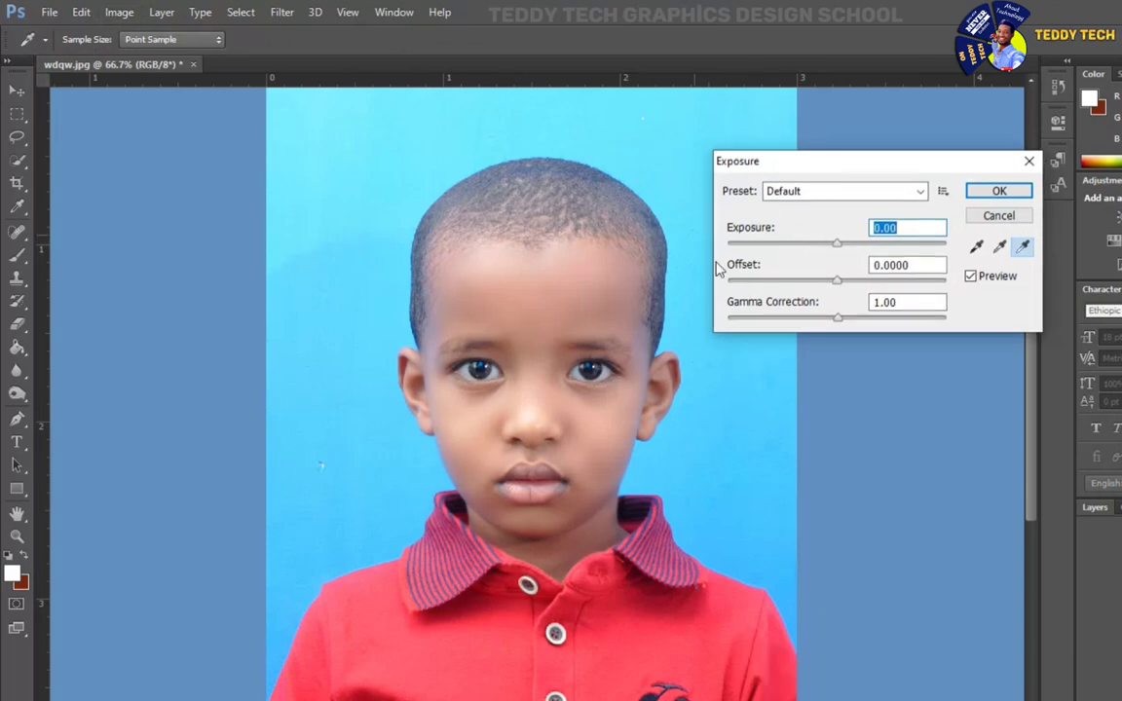
pyautogui.click(921, 304)
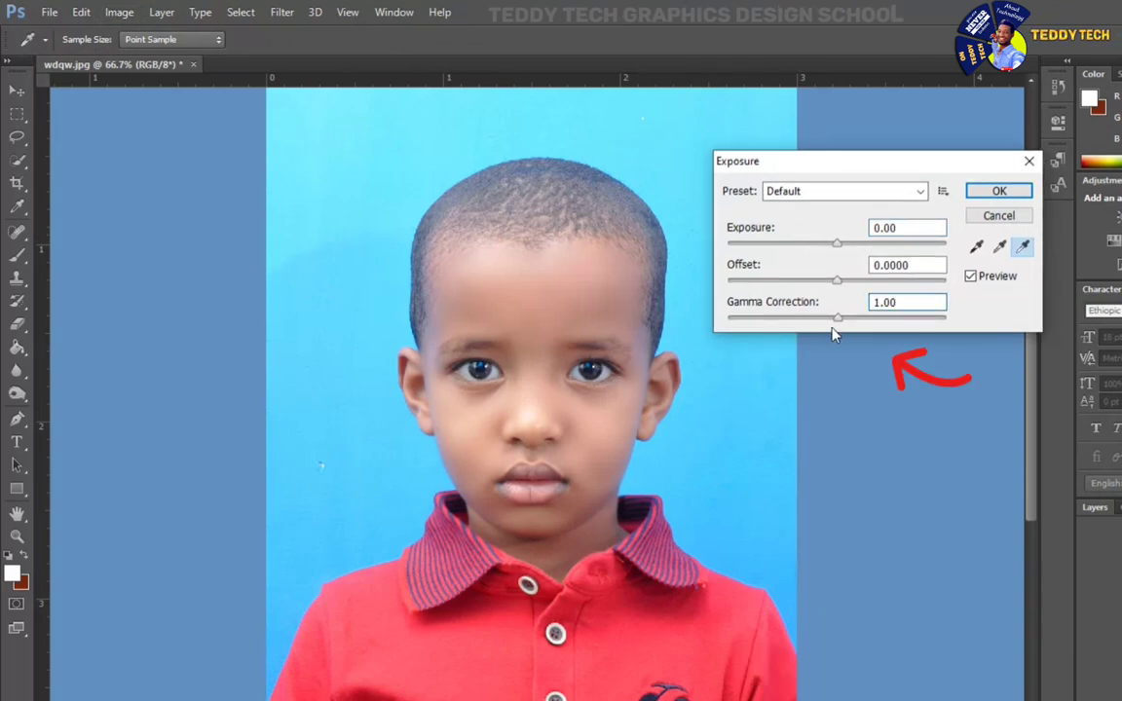
pyautogui.moveTo(845, 320)
pyautogui.mouseDown()
pyautogui.moveTo(835, 285)
pyautogui.moveTo(853, 322)
pyautogui.mouseUp()
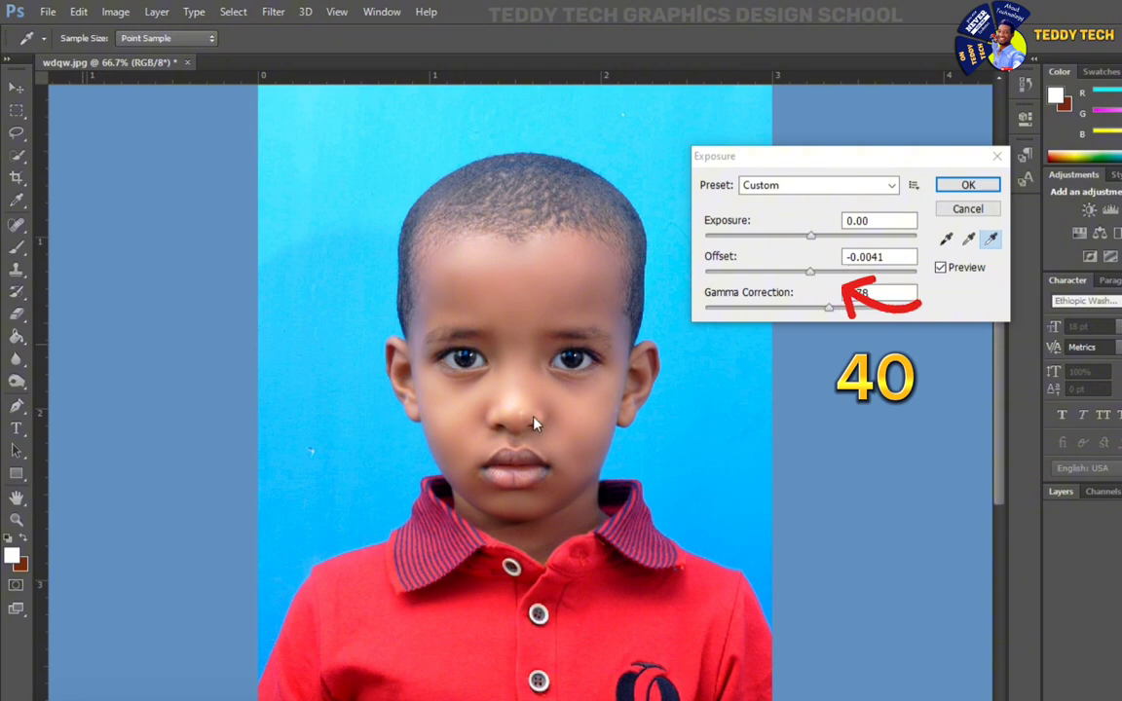
pyautogui.click(834, 308)
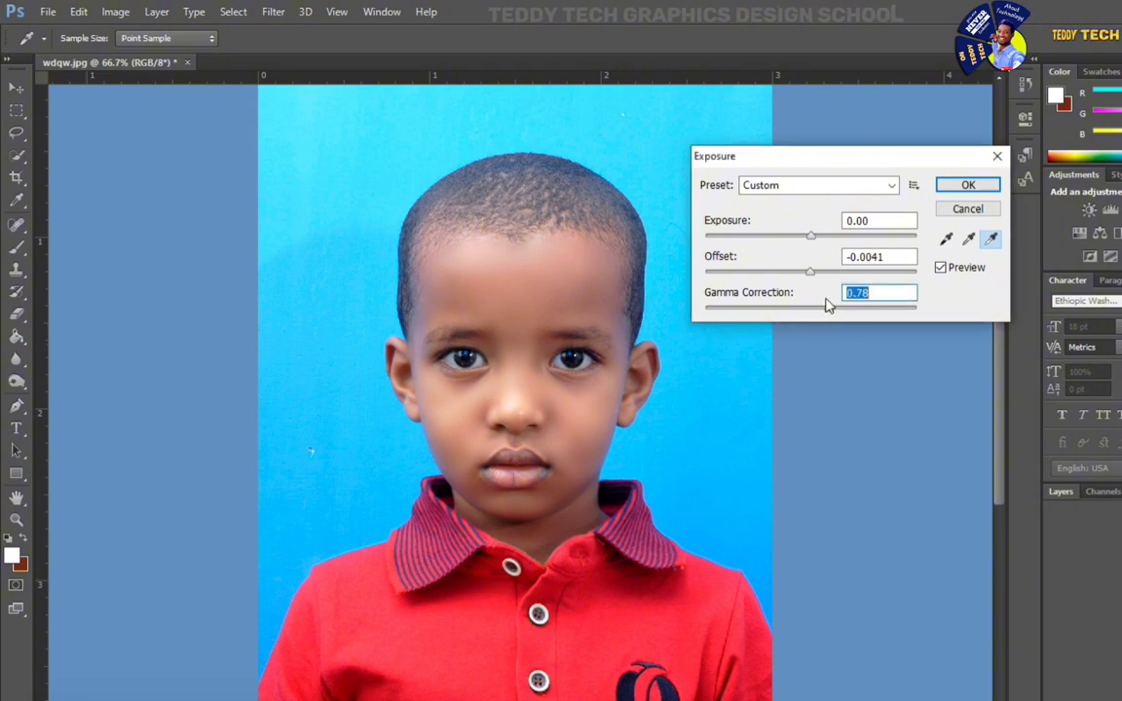
pyautogui.moveTo(809, 274); pyautogui.dragTo(826, 309)
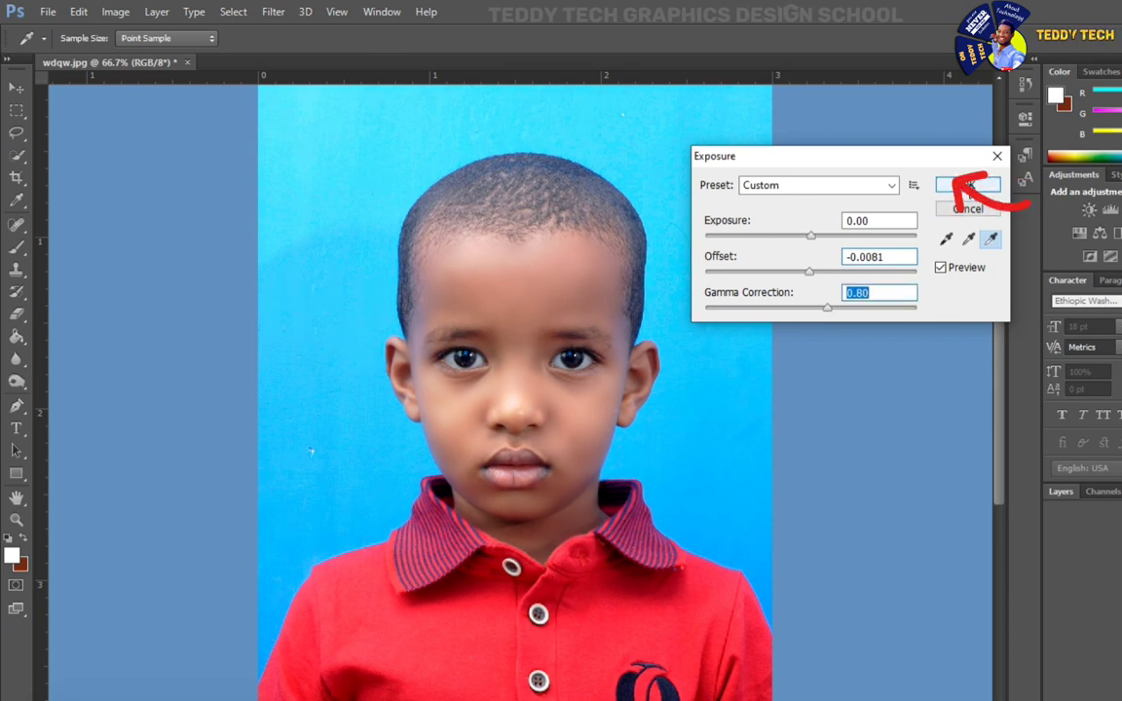
pyautogui.click(968, 185)
pyautogui.press('r')
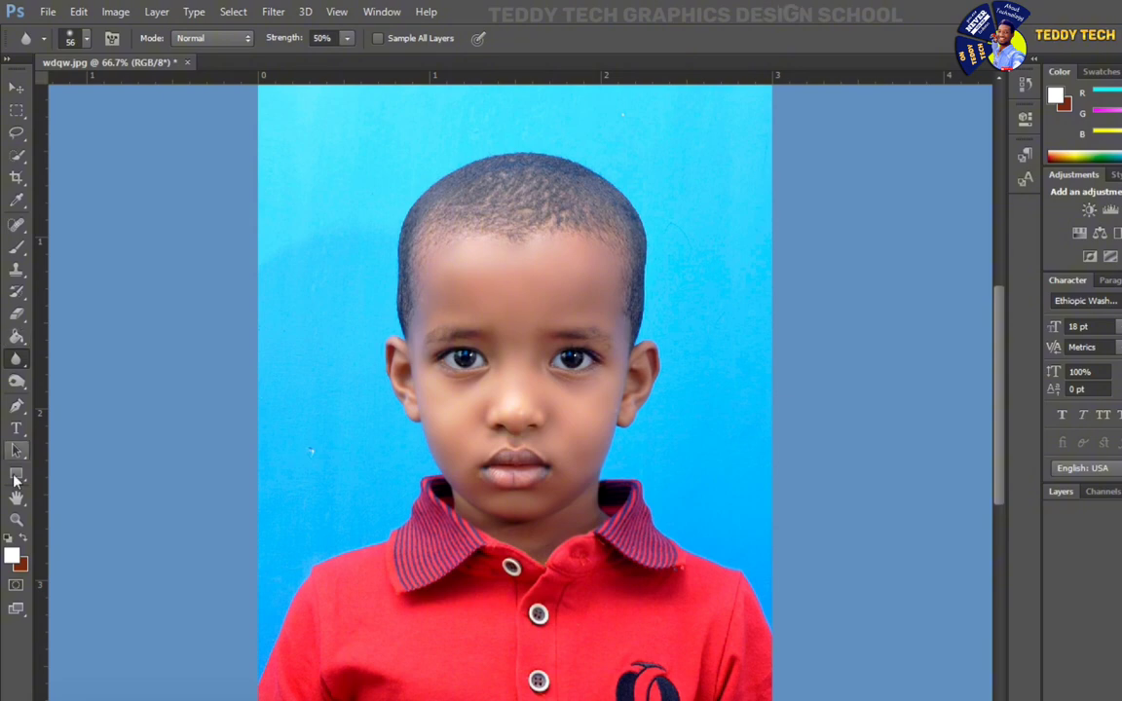
# Step: Zoom out to 50% to show the whole portrait and activate the Rectangular Marquee tool
pyautogui.click(16, 521)
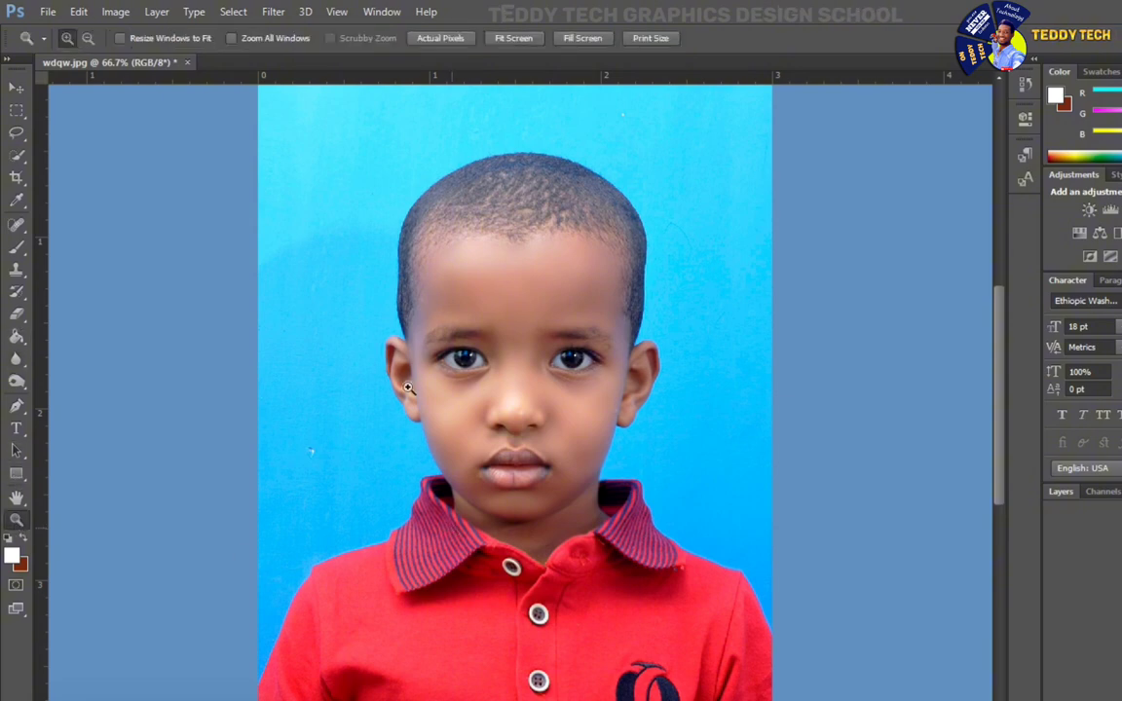
pyautogui.click(88, 38)
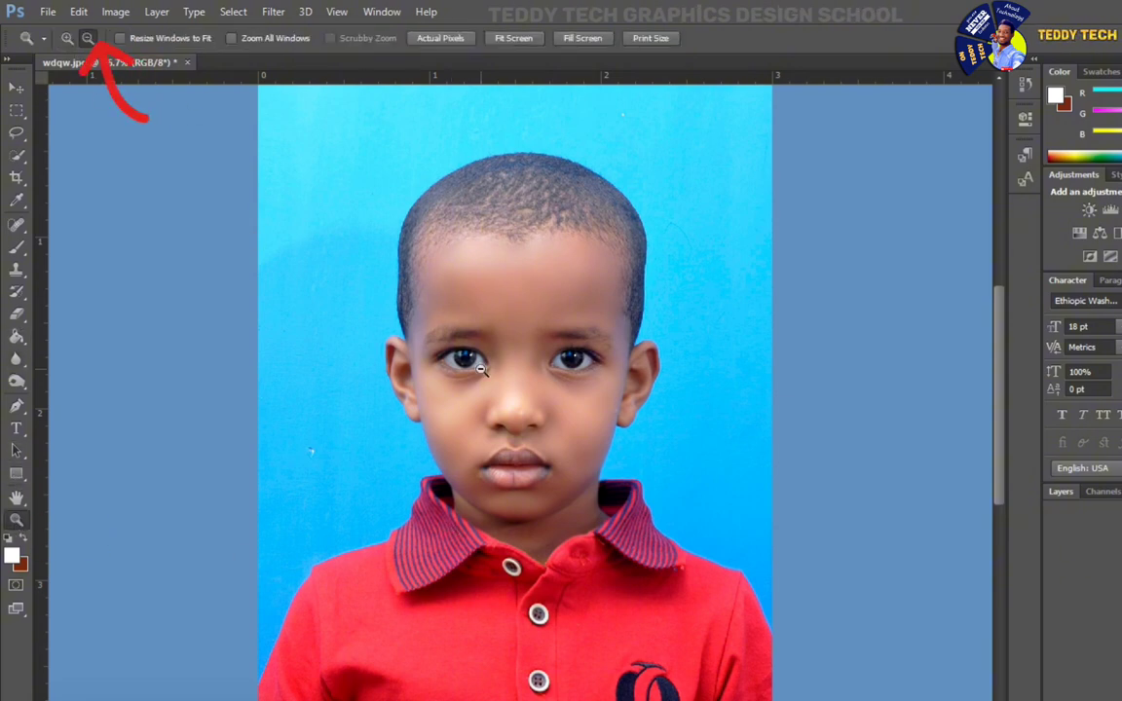
pyautogui.click(480, 368)
pyautogui.click(24, 118)
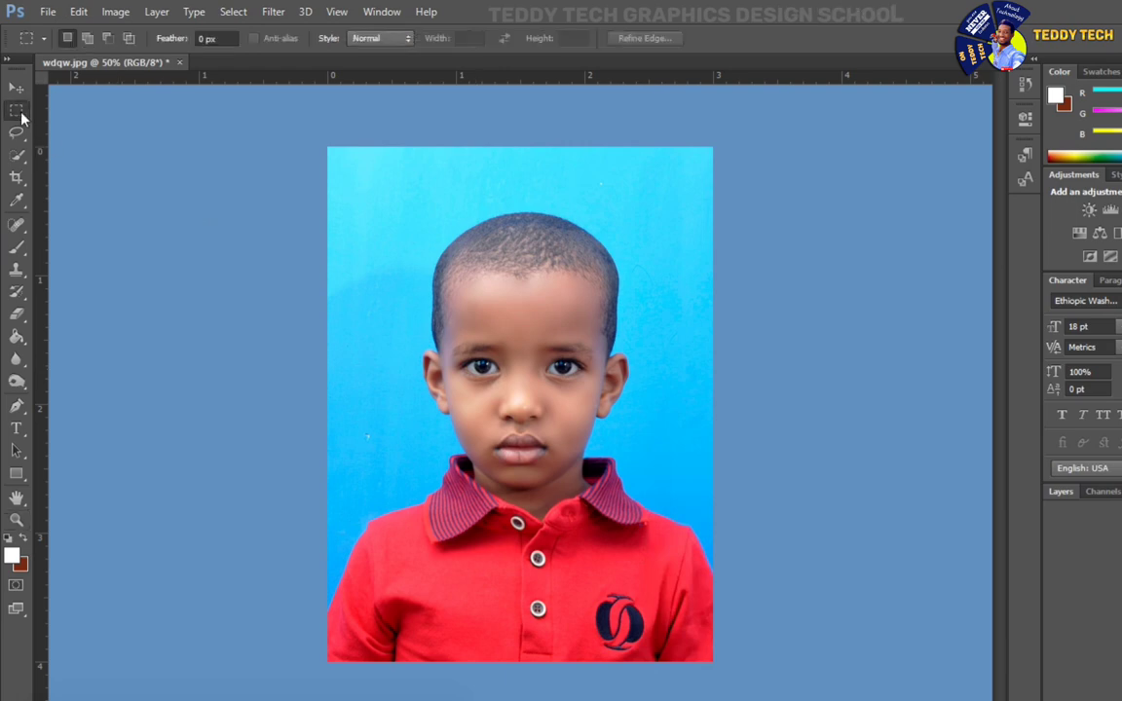
# Step: Select the whole portrait, apply a 5 px inside stroke in near-black (1f0909) at 100% opacity, and remove the selection
pyautogui.moveTo(316, 138)
pyautogui.mouseDown()
pyautogui.moveTo(369, 189)
pyautogui.moveTo(579, 526)
pyautogui.moveTo(699, 581)
pyautogui.mouseUp()
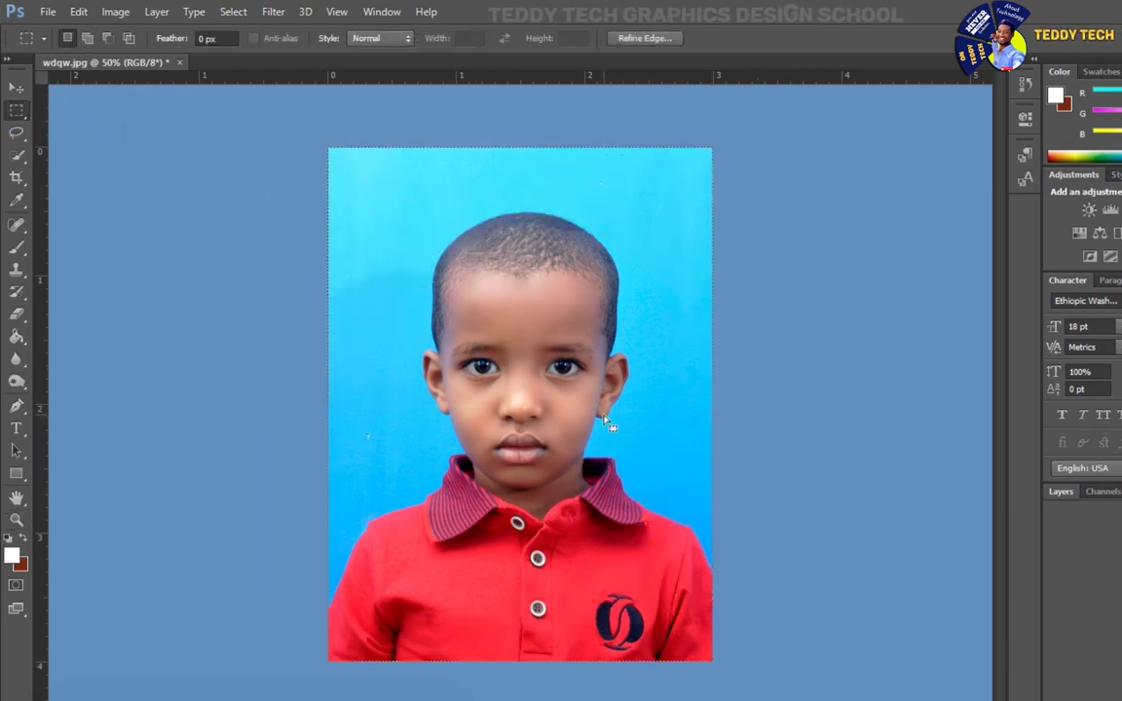
pyautogui.rightClick(493, 379)
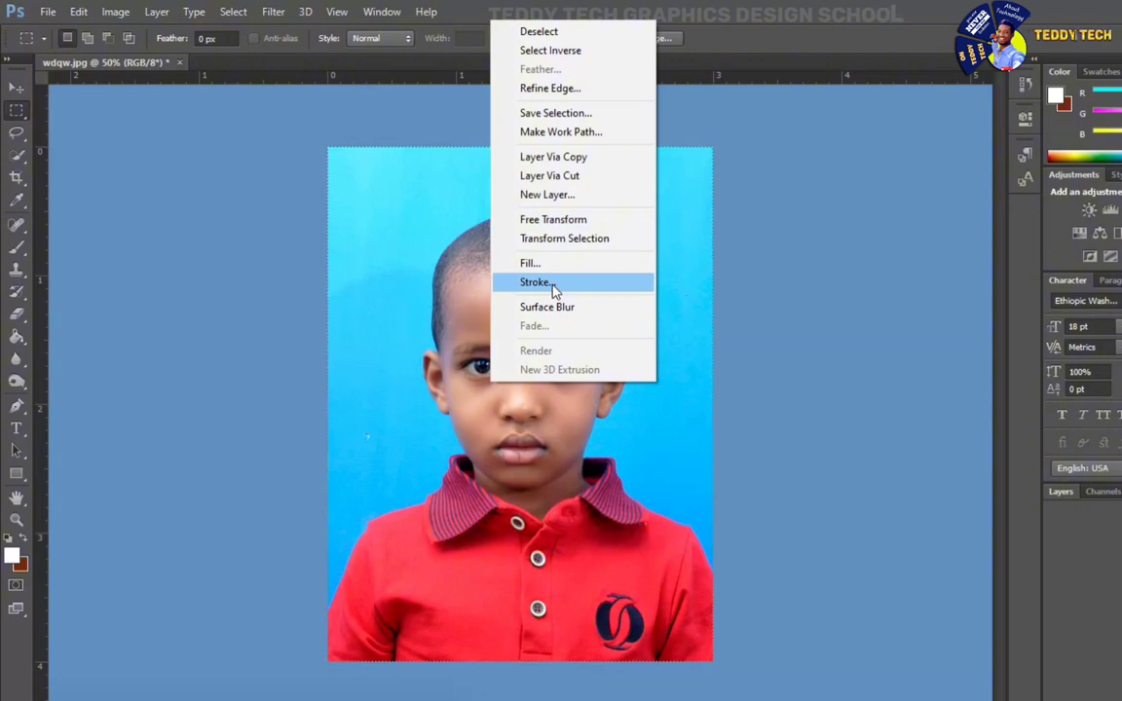
pyautogui.click(578, 291)
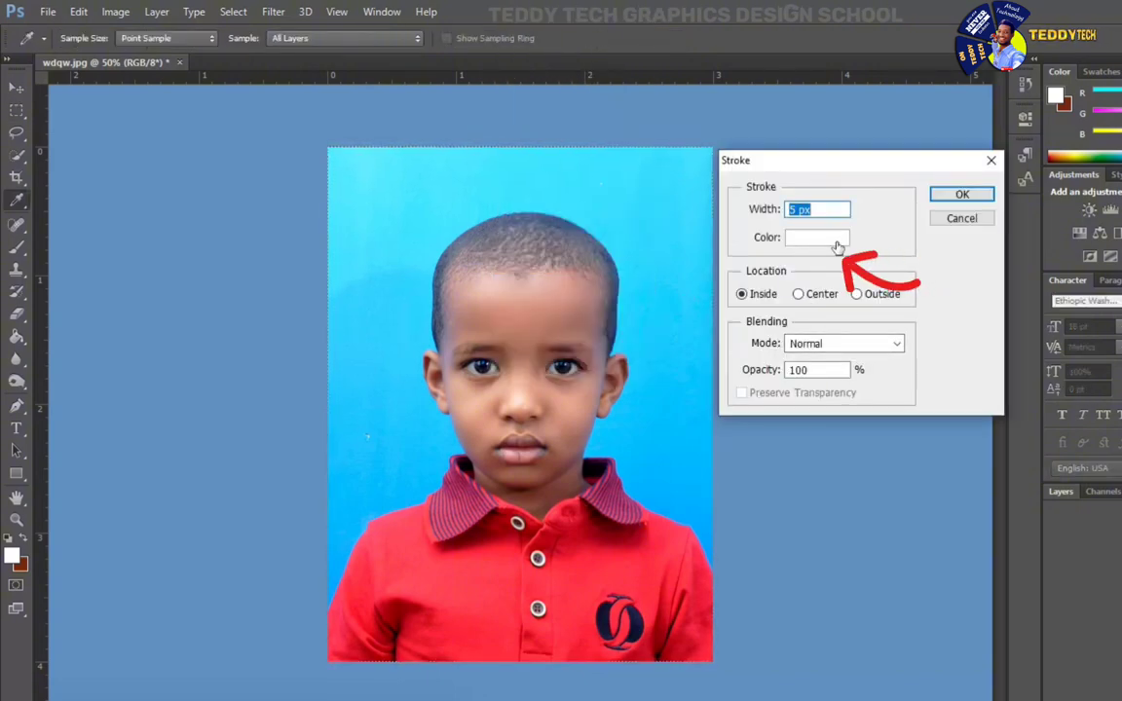
pyautogui.click(837, 243)
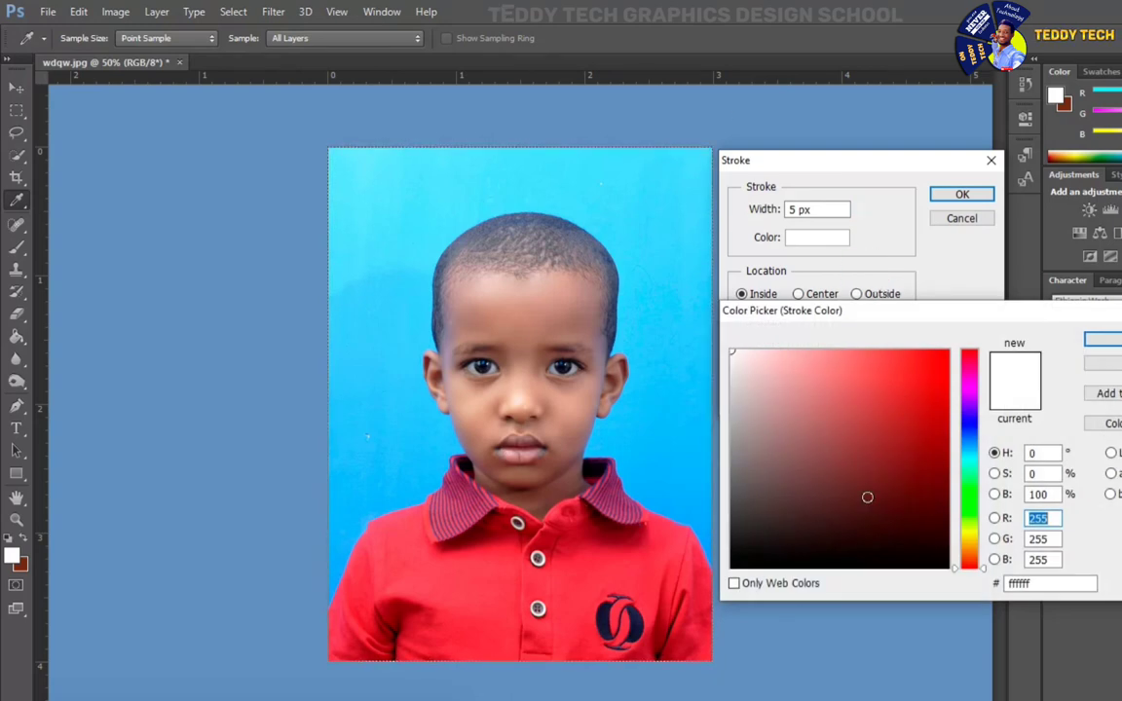
pyautogui.click(882, 541)
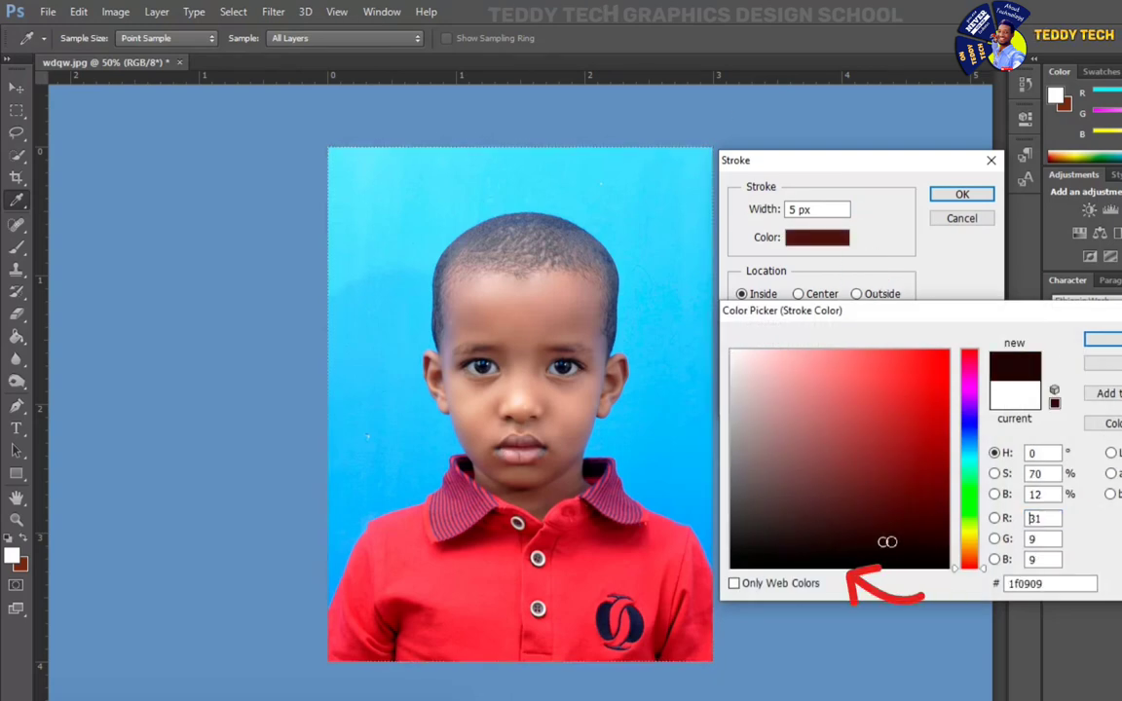
pyautogui.click(1100, 339)
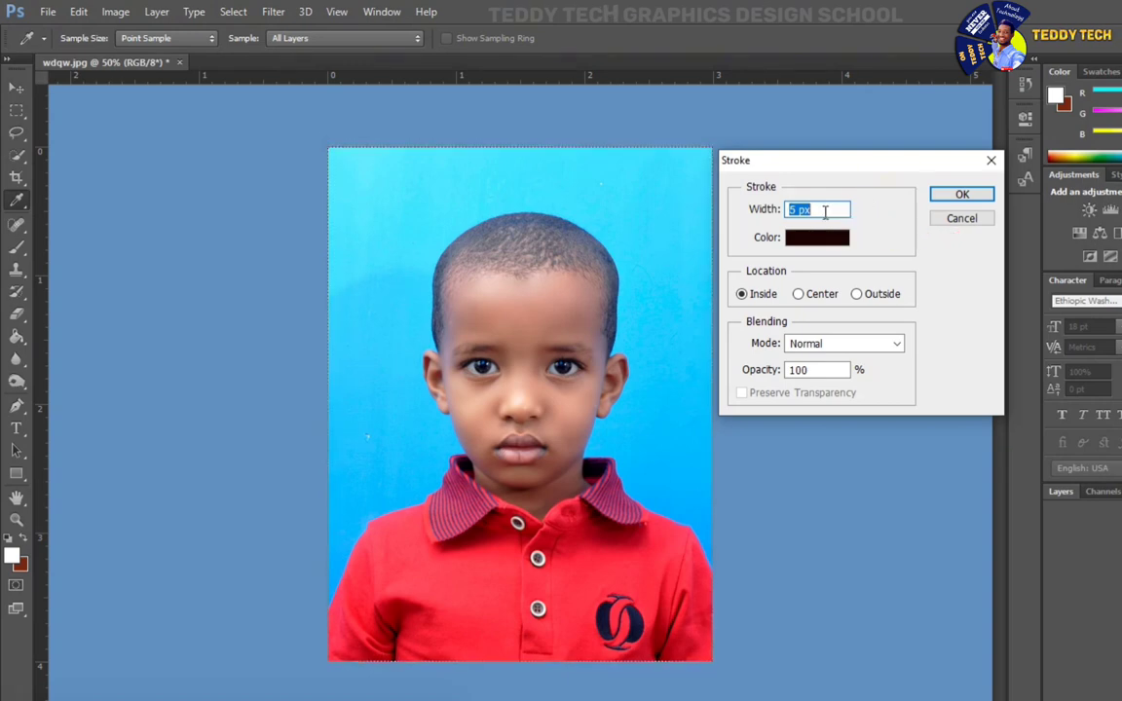
pyautogui.click(961, 194)
pyautogui.press('m')
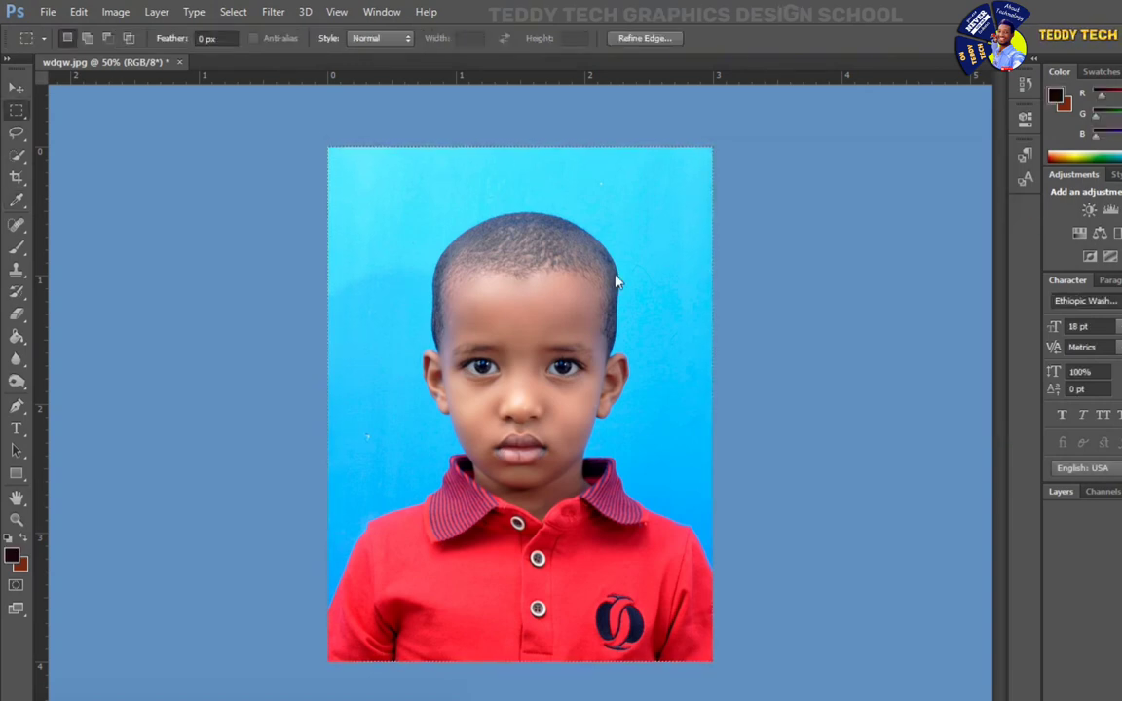
pyautogui.rightClick(482, 251)
pyautogui.click(502, 258)
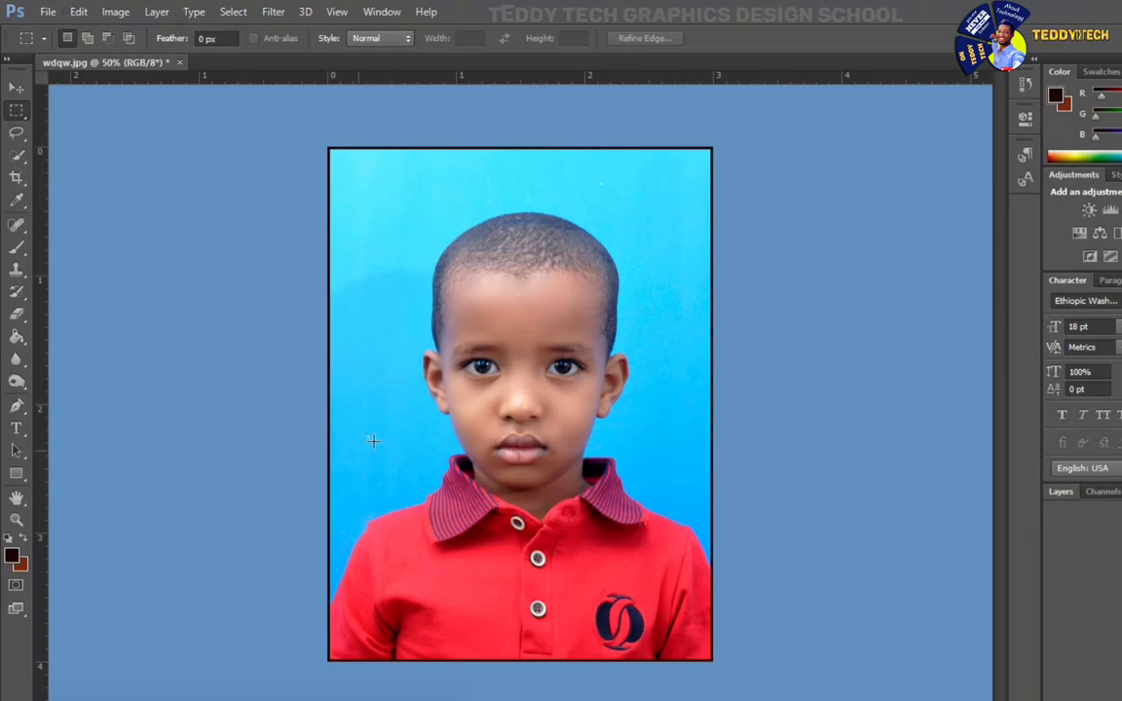
# Step: Remove the white speck in the blue background beside the boy's cheek with the Clone Stamp tool, sampling nearby clean background
pyautogui.scroll(3, 374, 454)
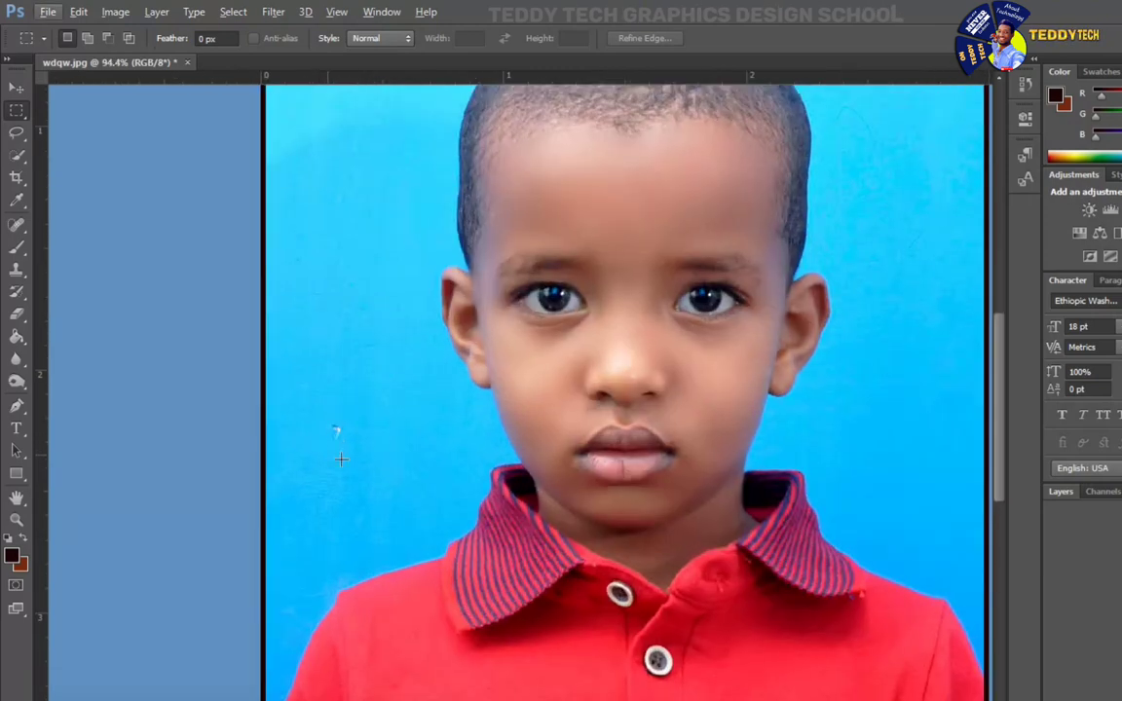
pyautogui.click(17, 270)
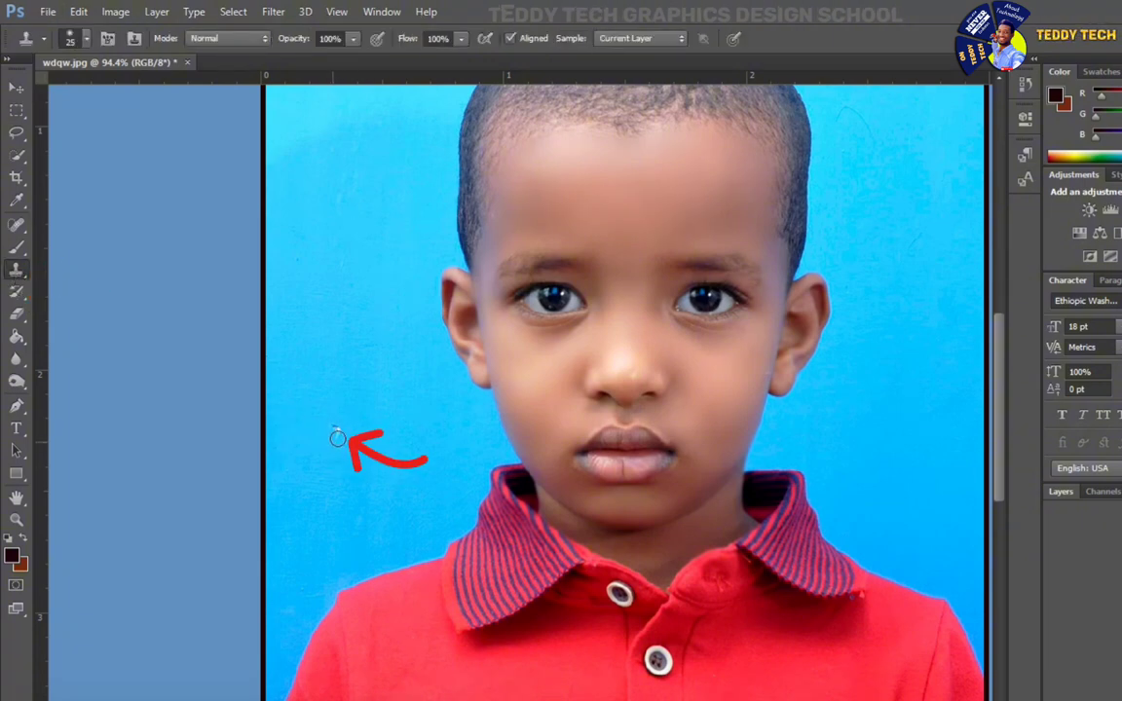
pyautogui.keyDown('alt'); pyautogui.click(394, 420); pyautogui.keyUp('alt')
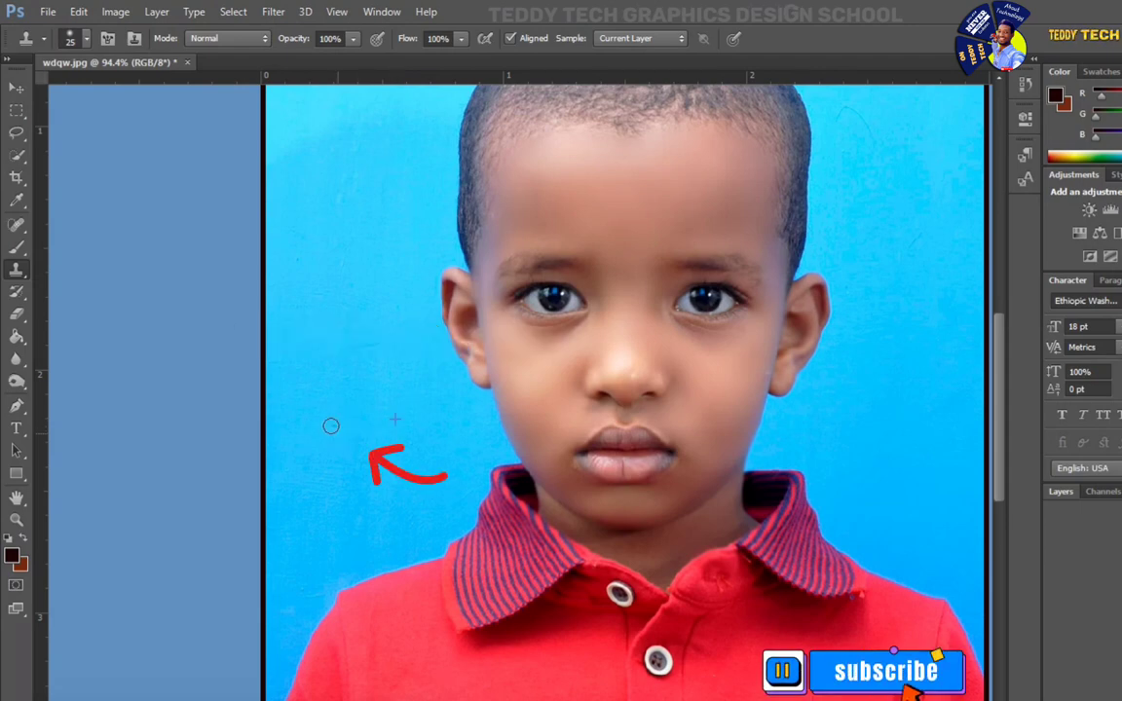
pyautogui.click(373, 444)
# Step: Clone clean blue over the specks in the background above and beside the head, and activate the Move tool
pyautogui.scroll(5, 373, 419)
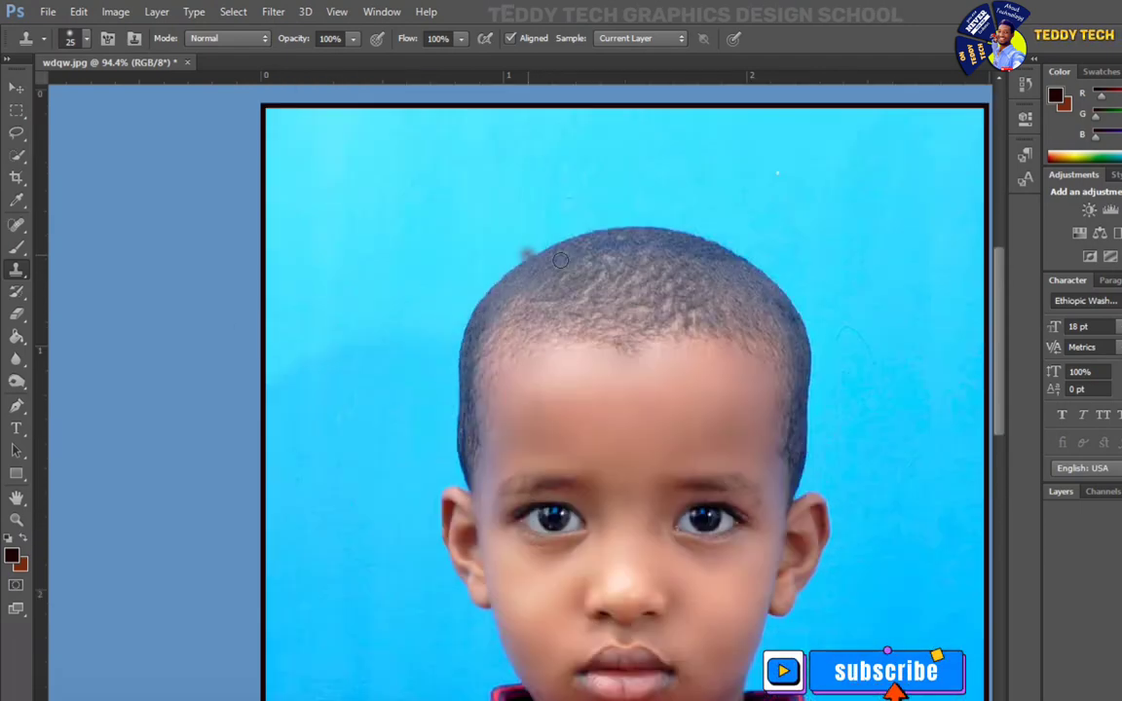
pyautogui.click(559, 198)
pyautogui.click(777, 173)
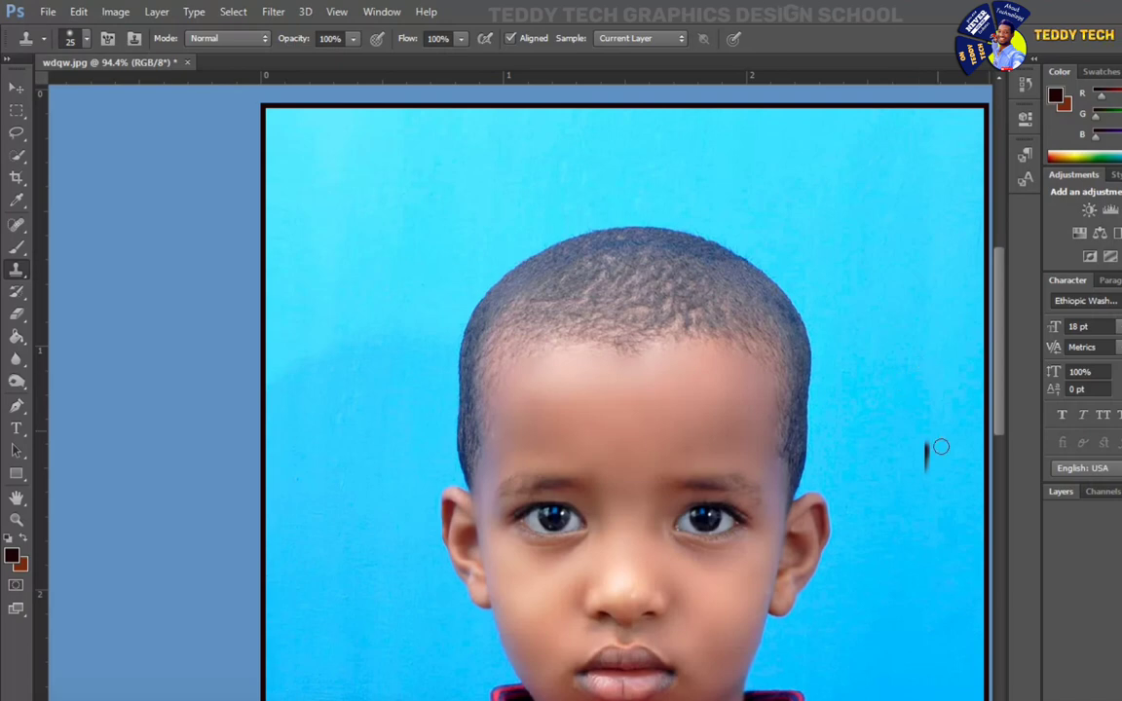
pyautogui.moveTo(927, 446); pyautogui.dragTo(928, 470)
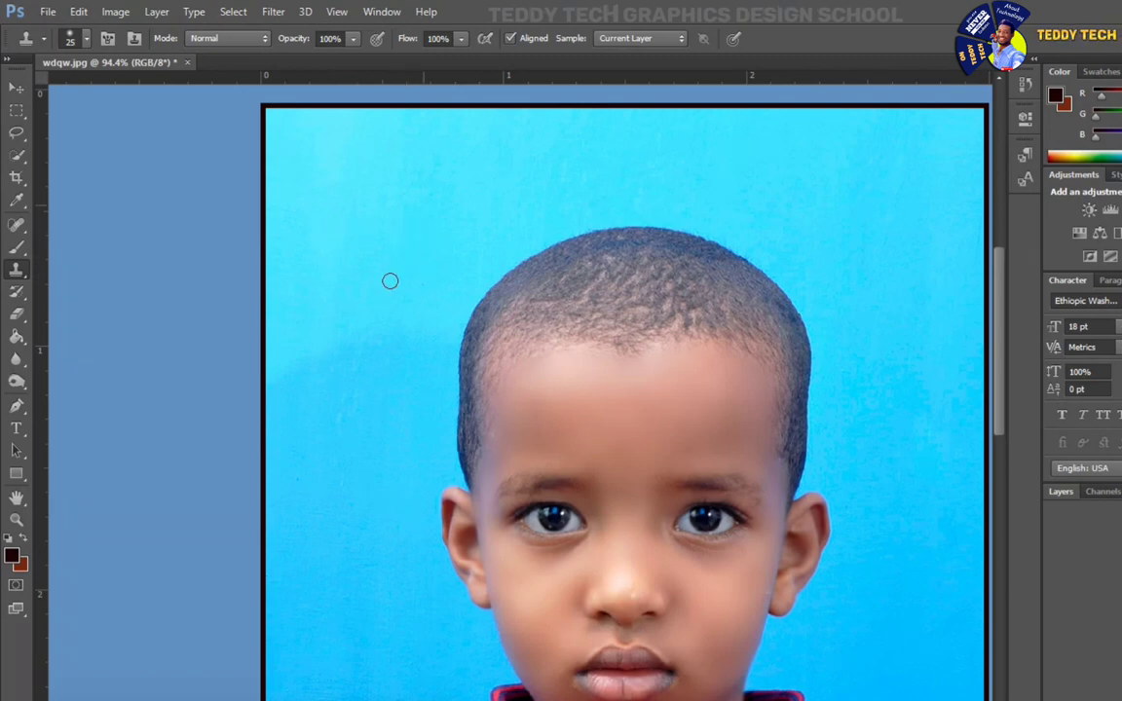
pyautogui.moveTo(359, 402); pyautogui.dragTo(349, 392)
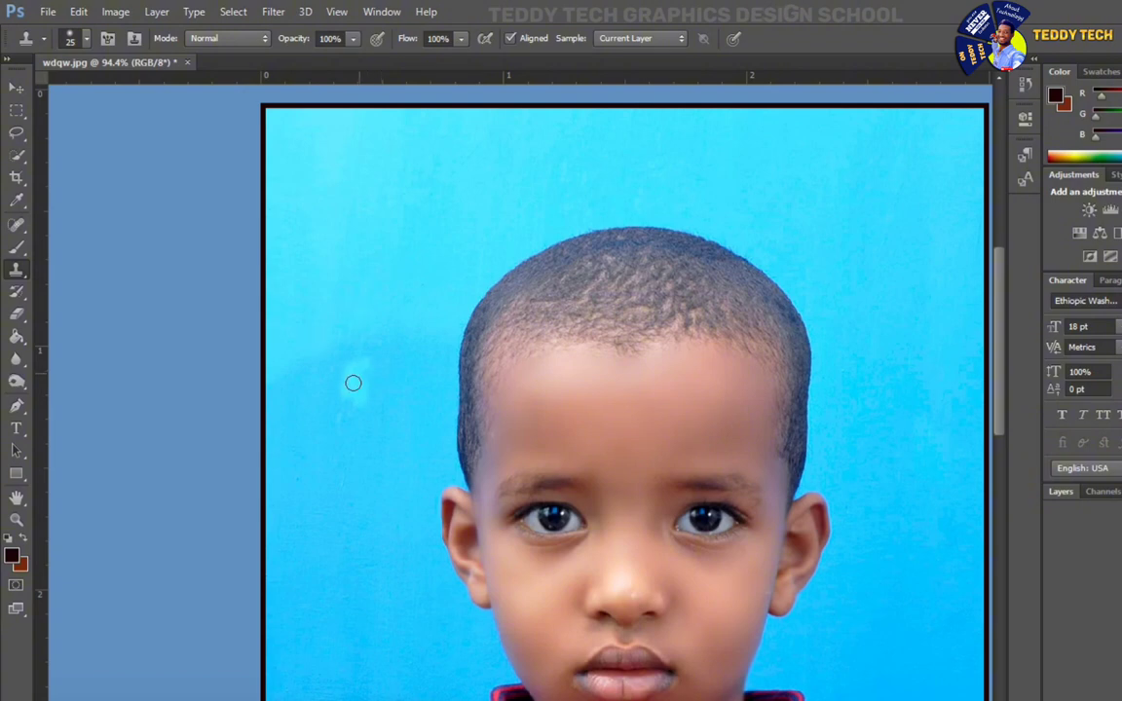
pyautogui.click(353, 383)
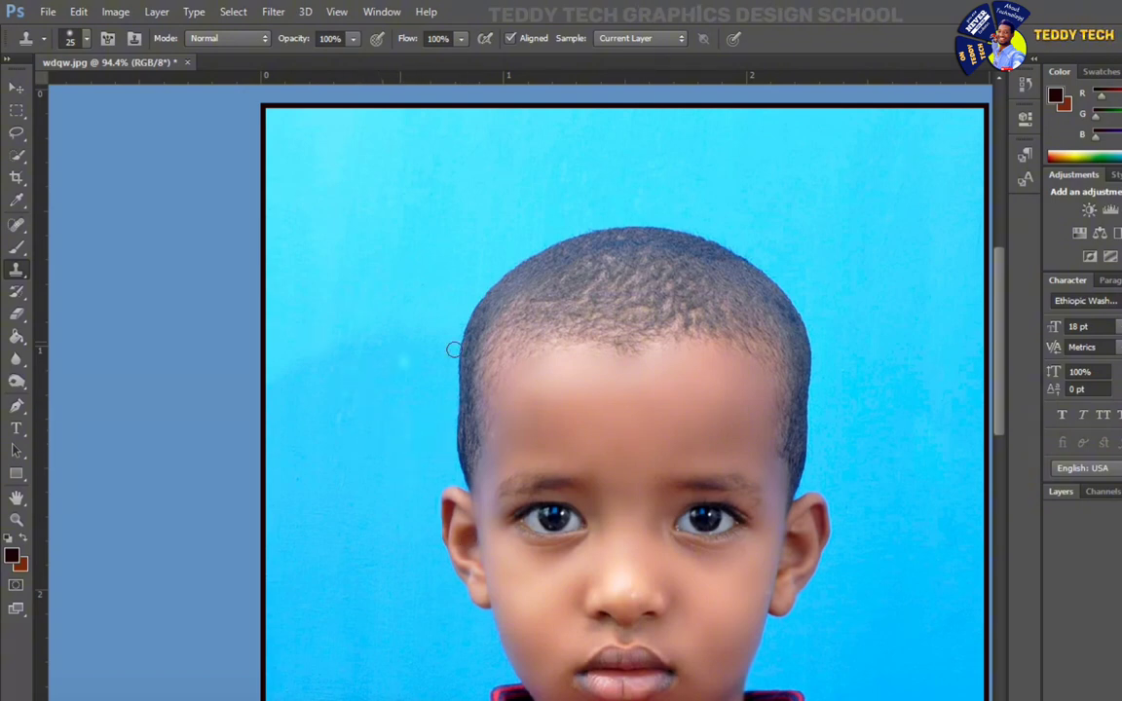
pyautogui.click(15, 87)
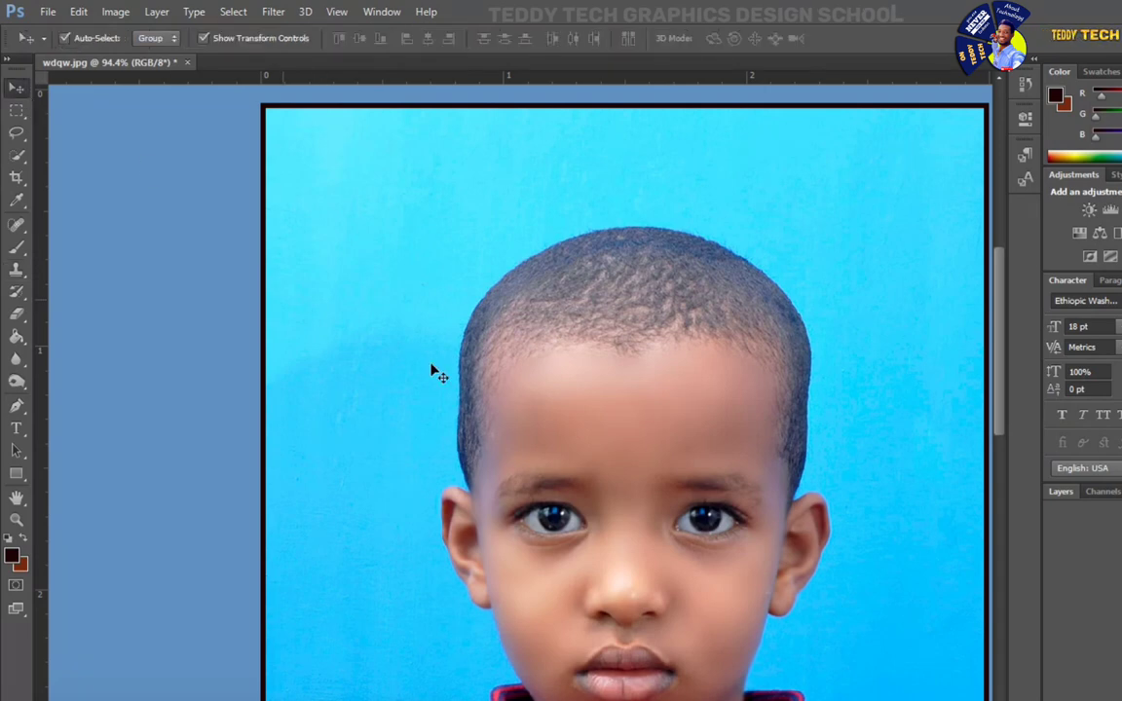
pyautogui.hotkey('ctrl', '0')
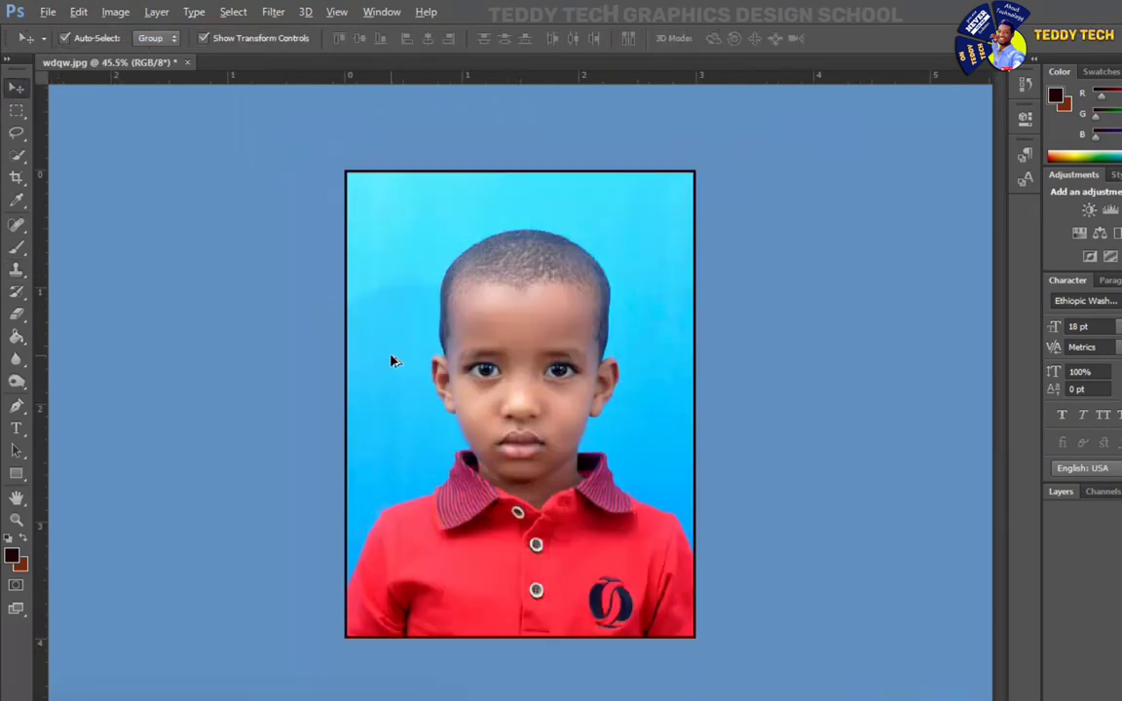
# Step: Create a new RGB document 10 cm wide and 15 cm high at 300 pixels/centimeter with a white background
pyautogui.click(49, 11)
pyautogui.click(408, 192)
pyautogui.click(49, 12)
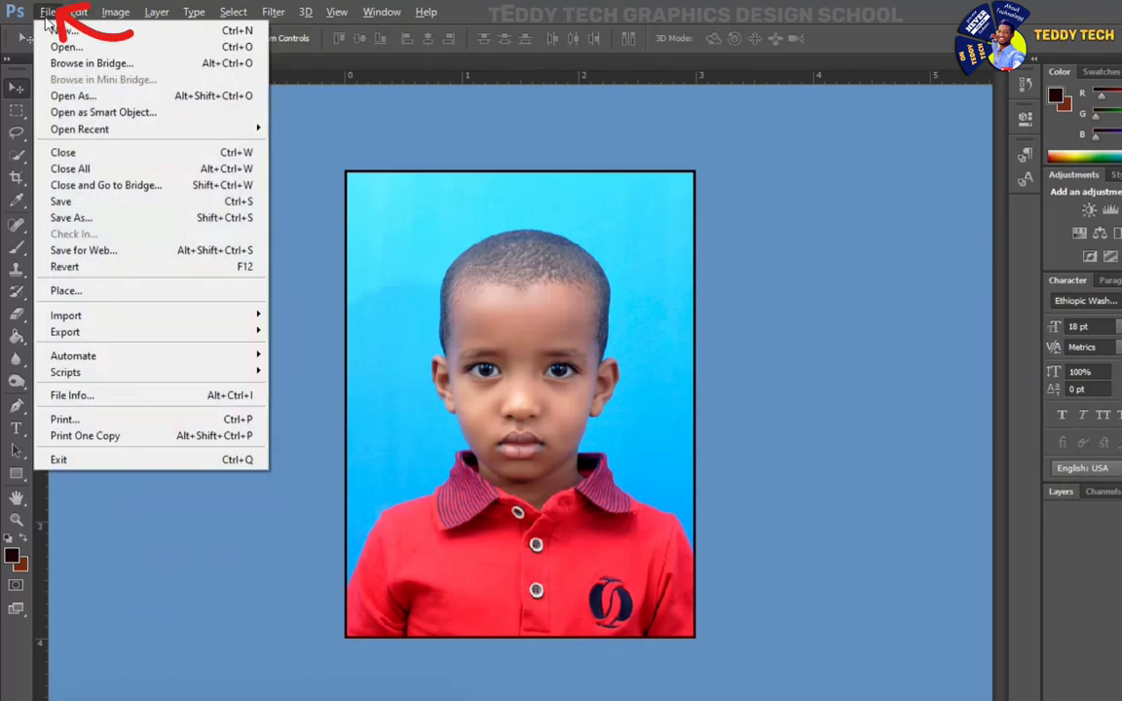
pyautogui.click(56, 31)
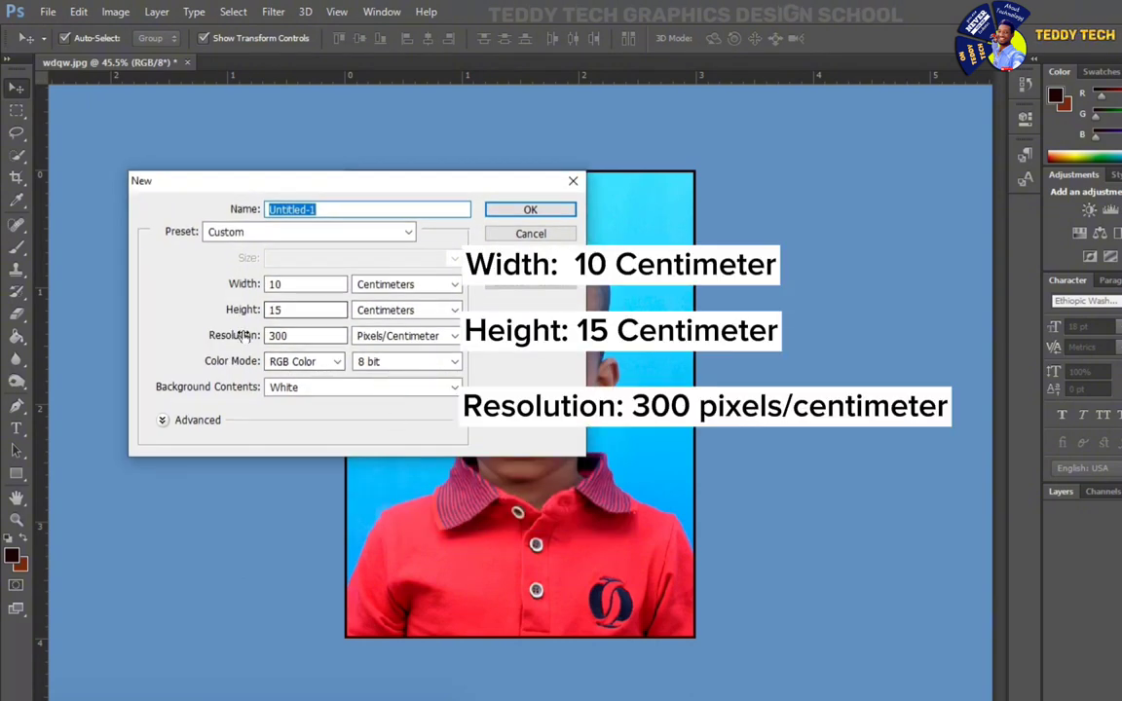
pyautogui.click(506, 214)
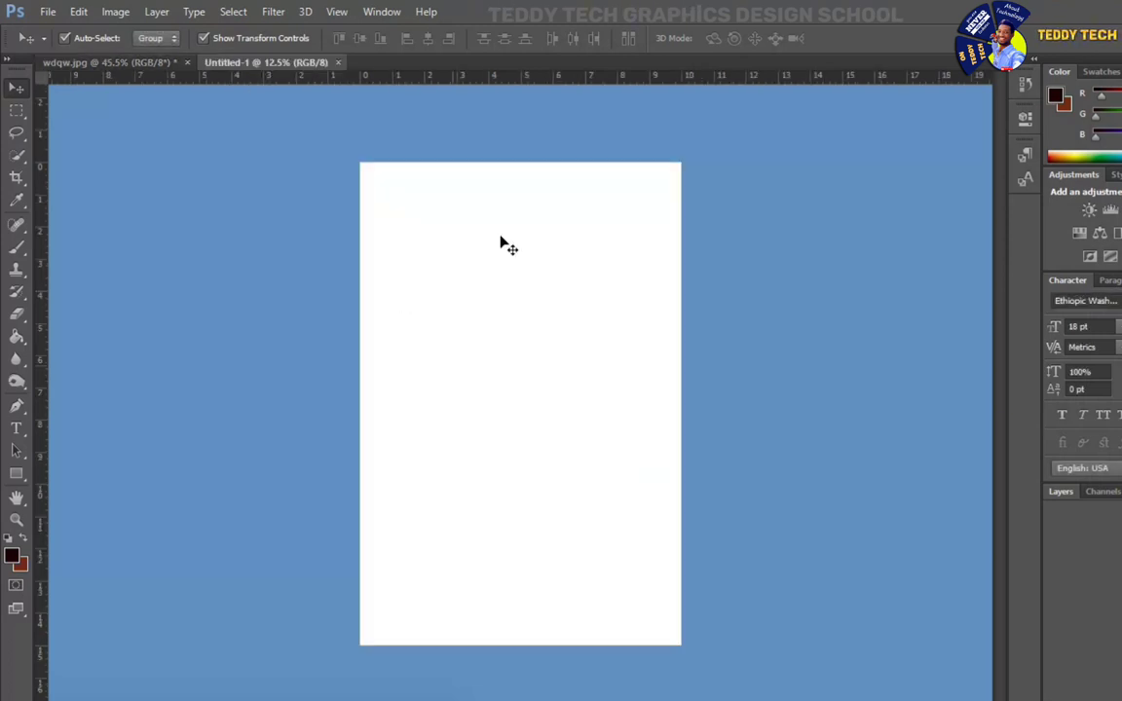
# Step: Float the wdqw.jpg window over the right side of the blank sheet and check the portrait's image size
pyautogui.moveTo(107, 61); pyautogui.dragTo(111, 205)
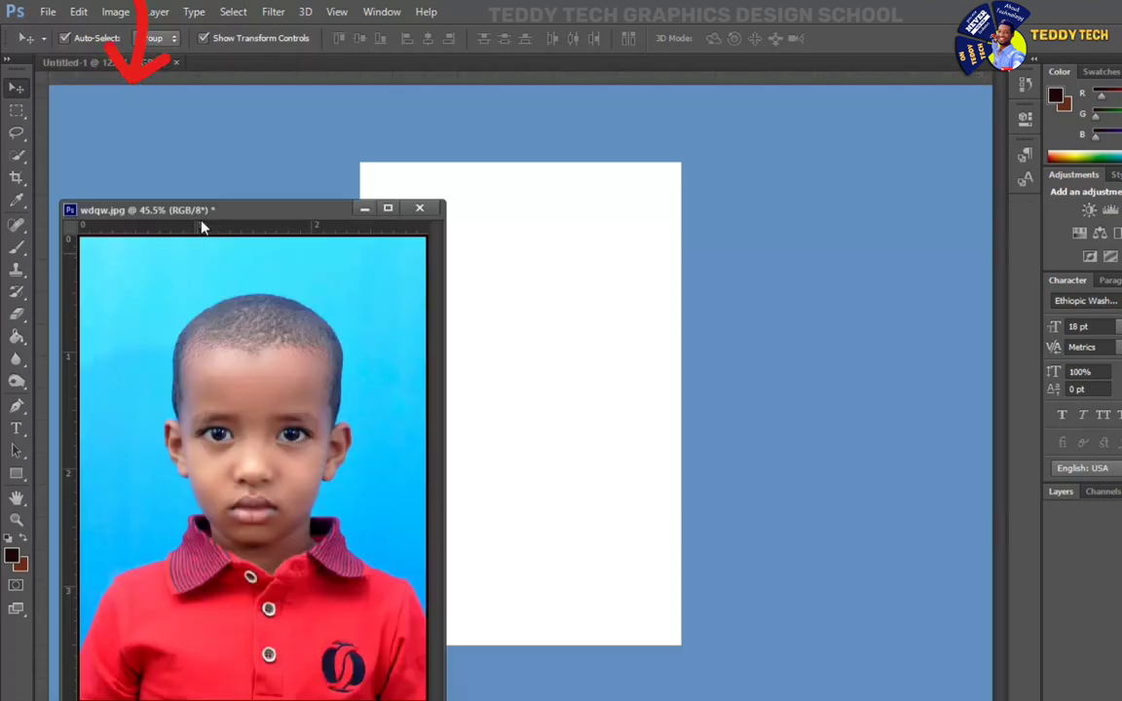
pyautogui.moveTo(201, 210); pyautogui.dragTo(691, 137)
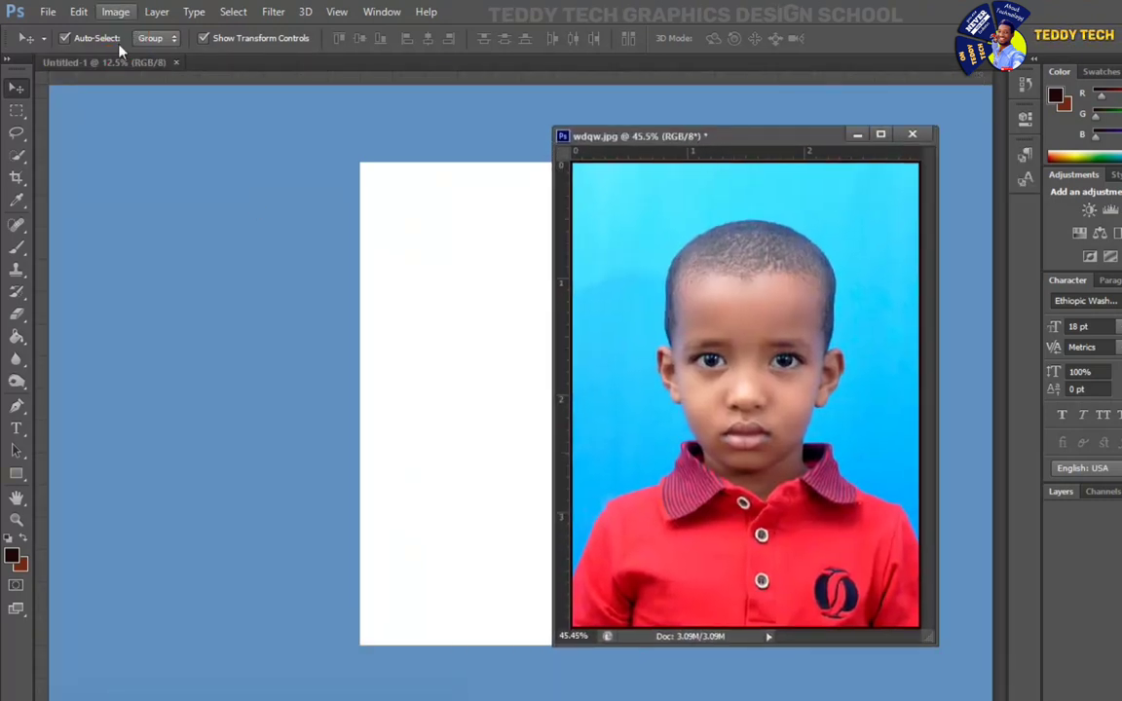
pyautogui.click(114, 11)
pyautogui.click(141, 134)
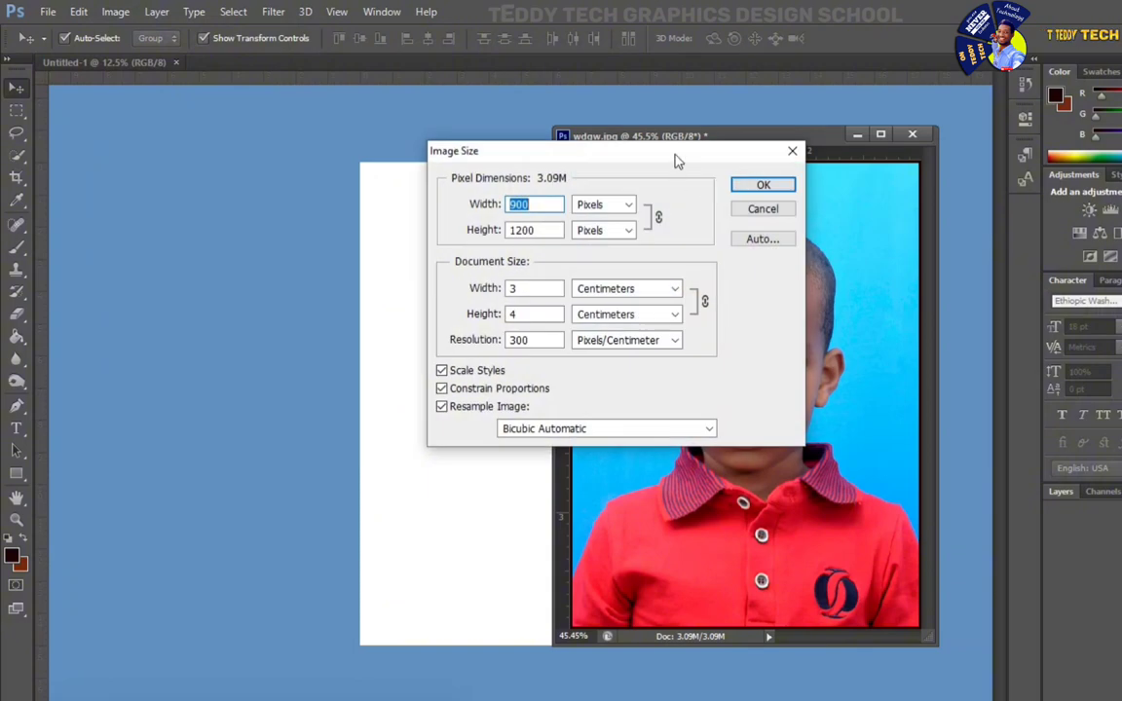
pyautogui.moveTo(672, 153); pyautogui.dragTo(401, 135)
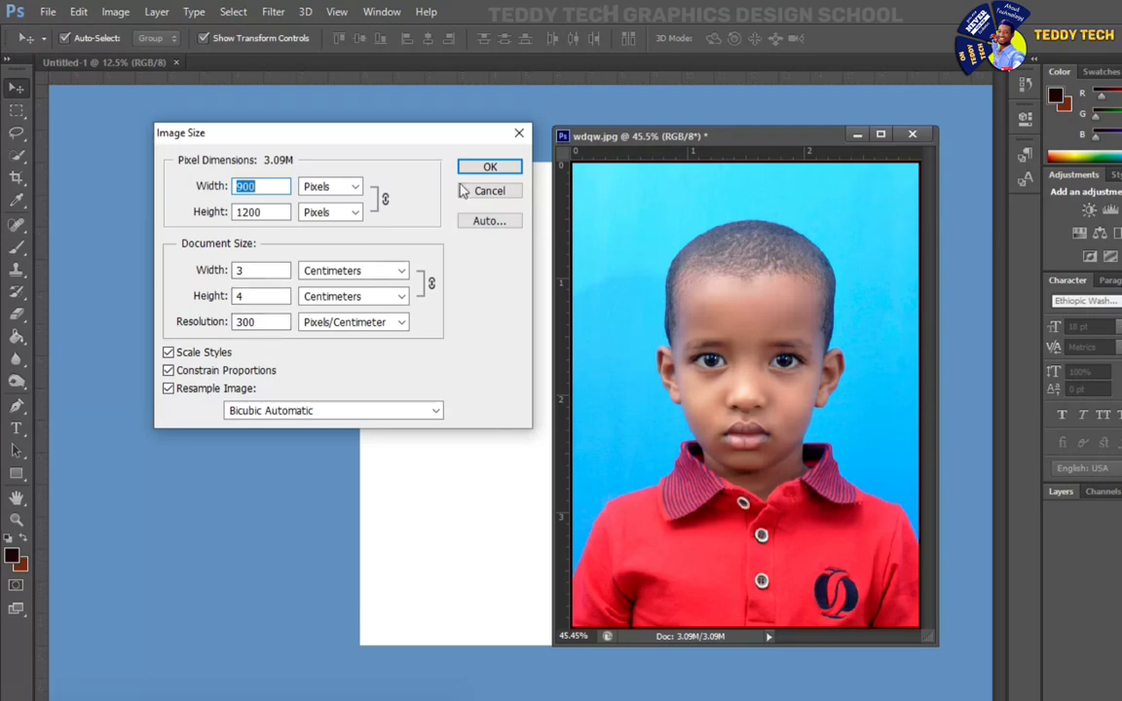
pyautogui.press('Return')
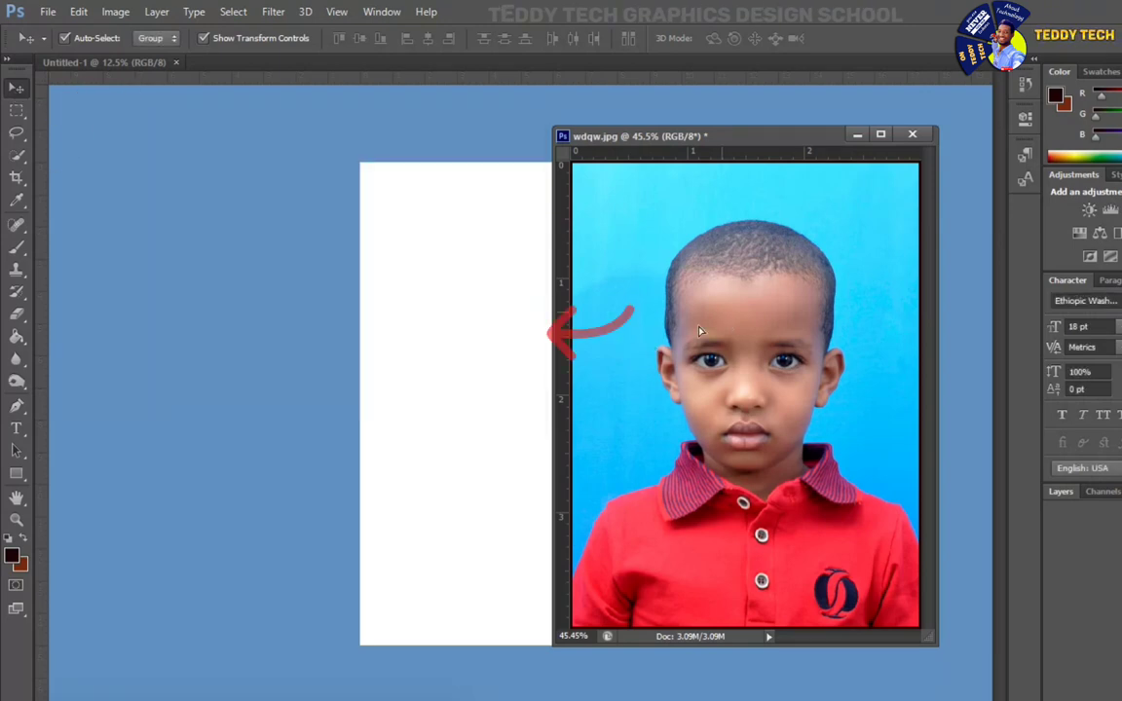
# Step: Copy the framed portrait onto the blank sheet and position it just inside the page's upper-left corner
pyautogui.moveTo(628, 294); pyautogui.dragTo(421, 244)
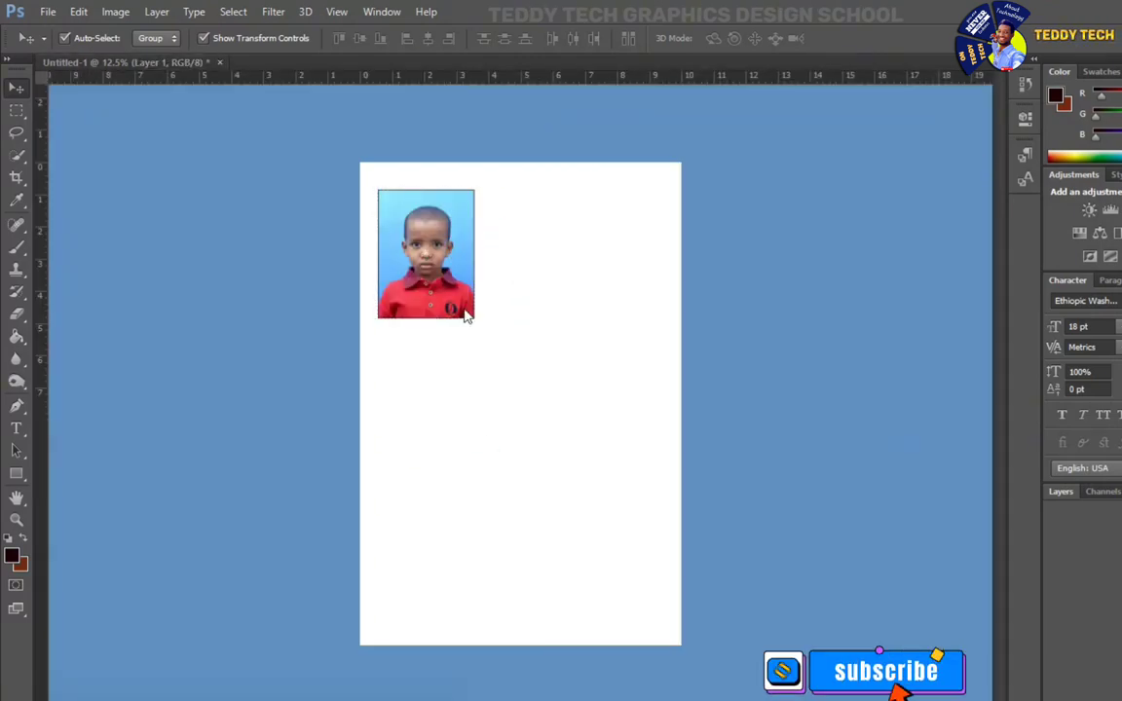
pyautogui.moveTo(459, 304); pyautogui.dragTo(449, 285)
pyautogui.rightClick(440, 279)
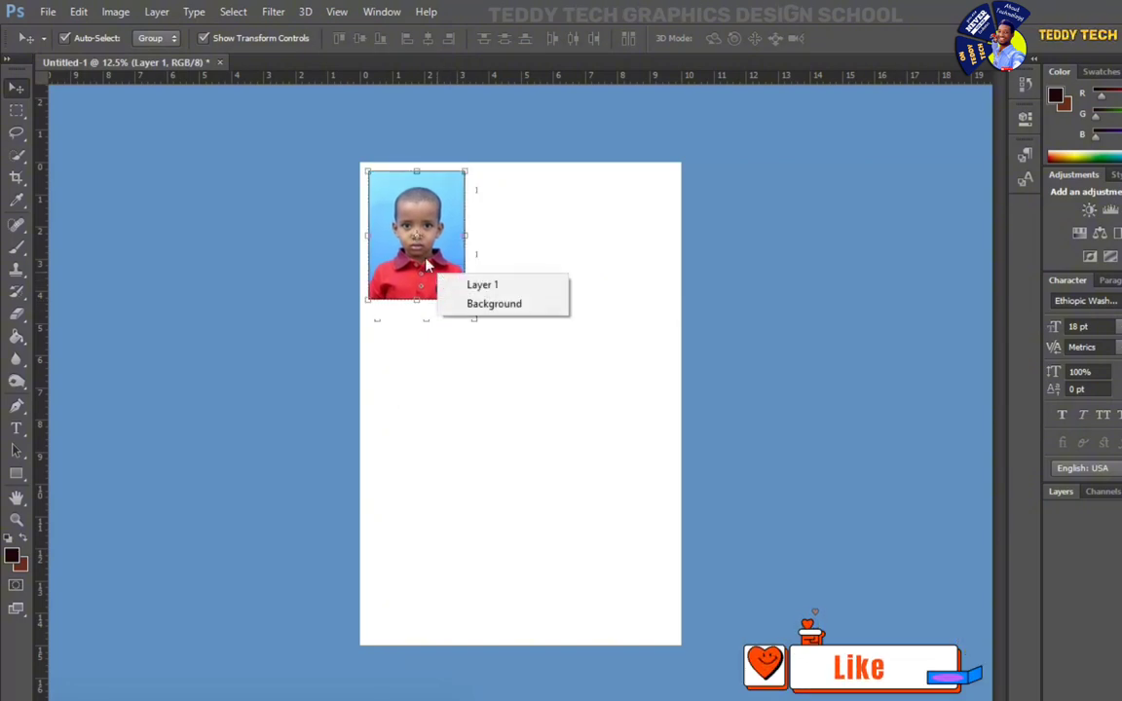
pyautogui.click(429, 260)
# Step: Duplicate the placed portrait layer, and duplicate the original Layer 1 once more within the same document
pyautogui.hotkey('ctrl', 'j')
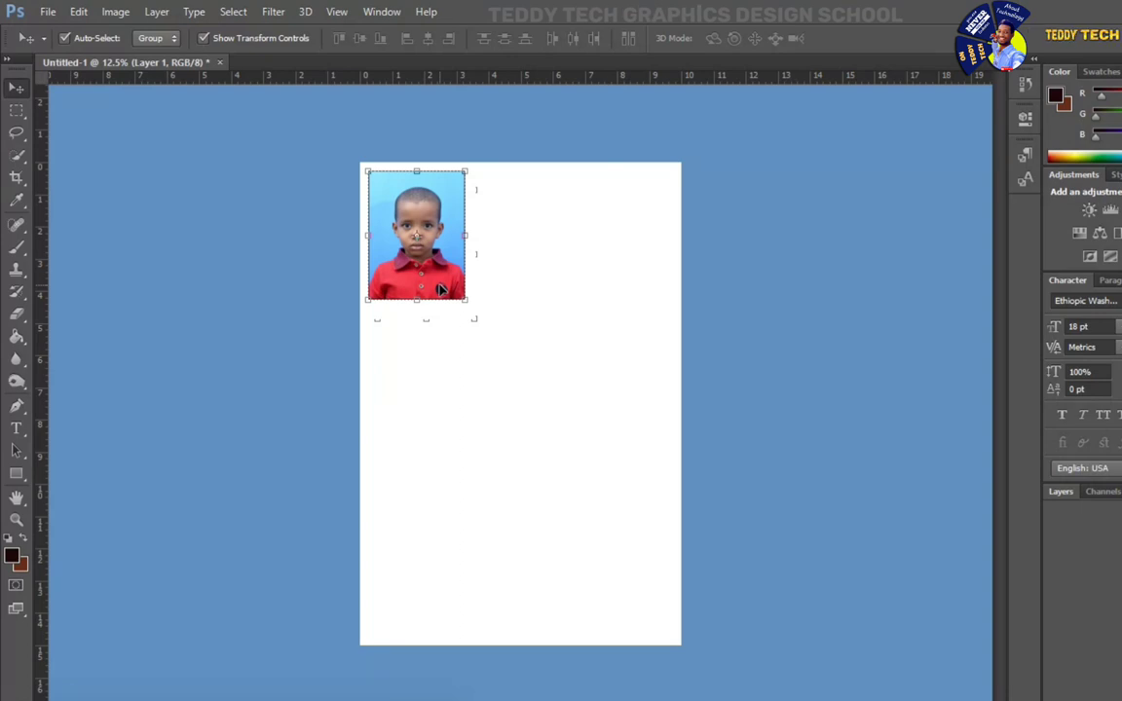
pyautogui.hotkey('ctrl', 'j')
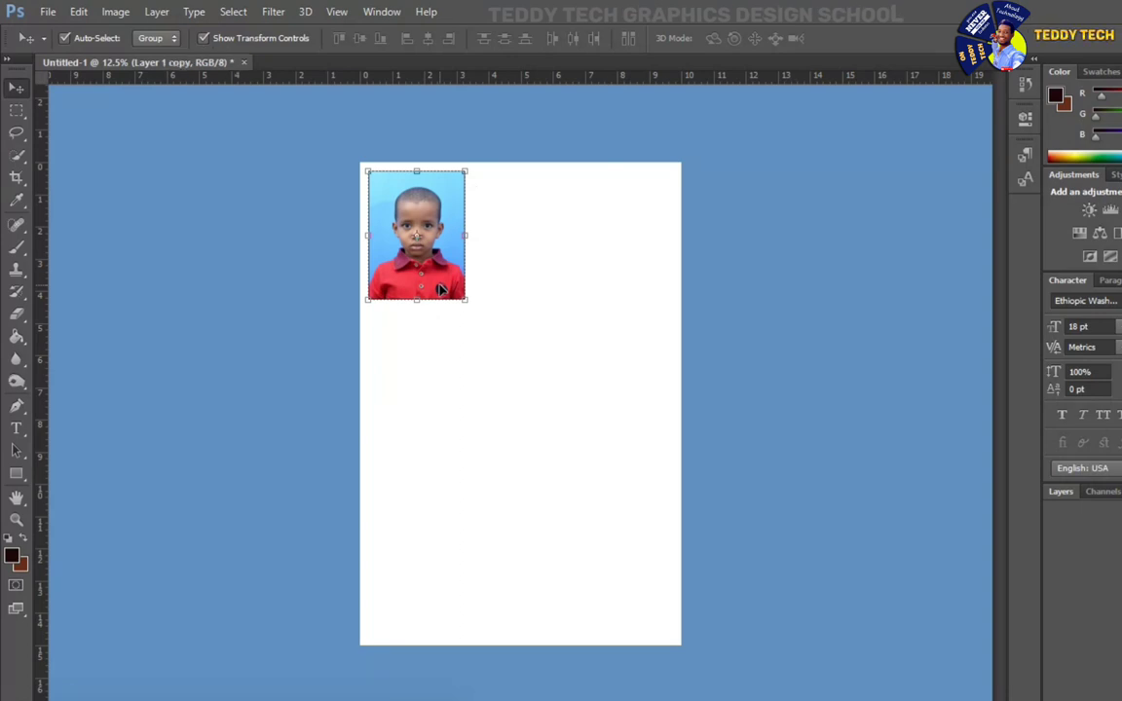
pyautogui.click(1068, 497)
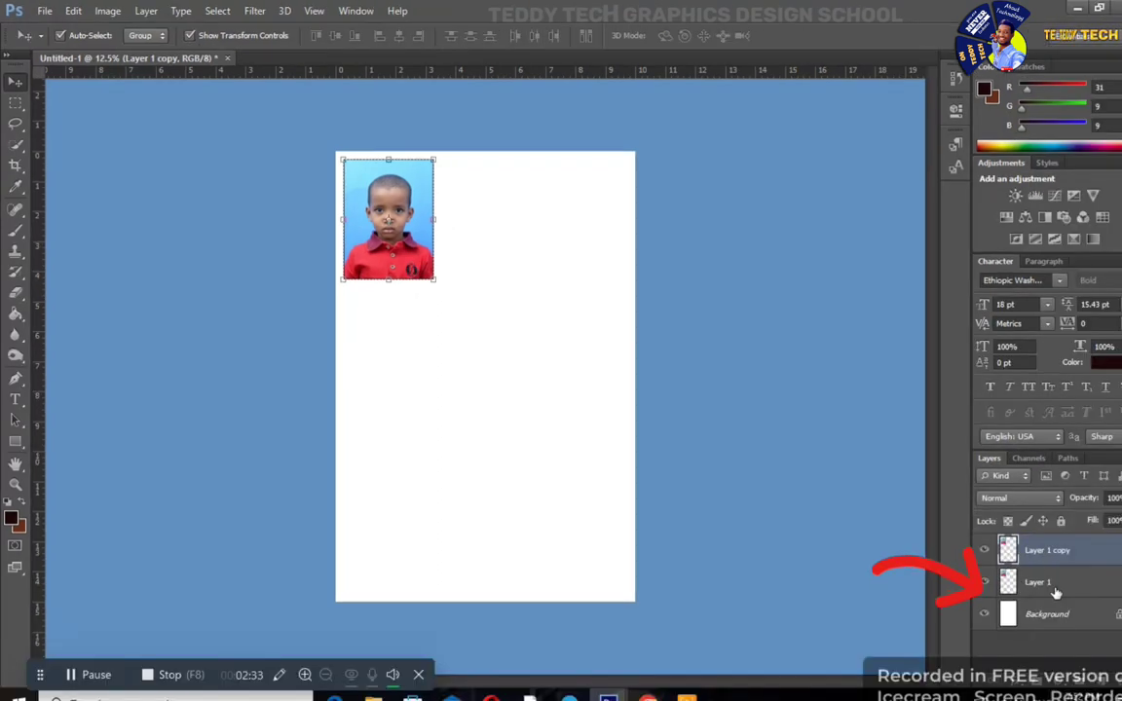
pyautogui.click(1036, 581)
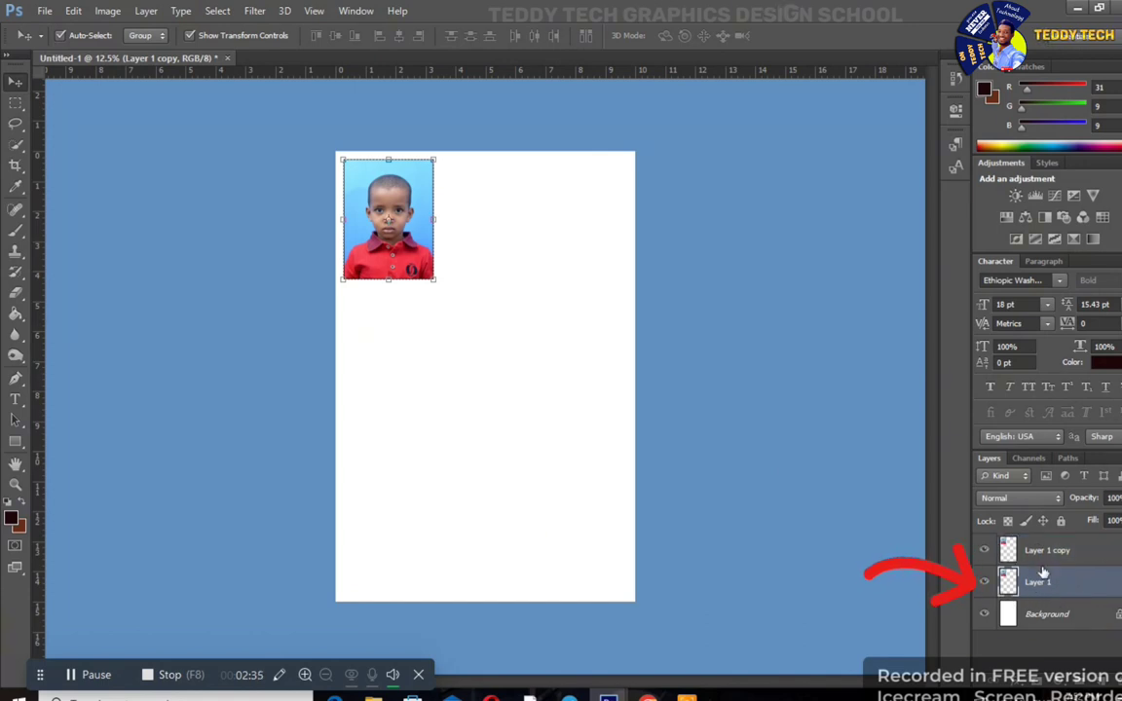
pyautogui.rightClick(1074, 581)
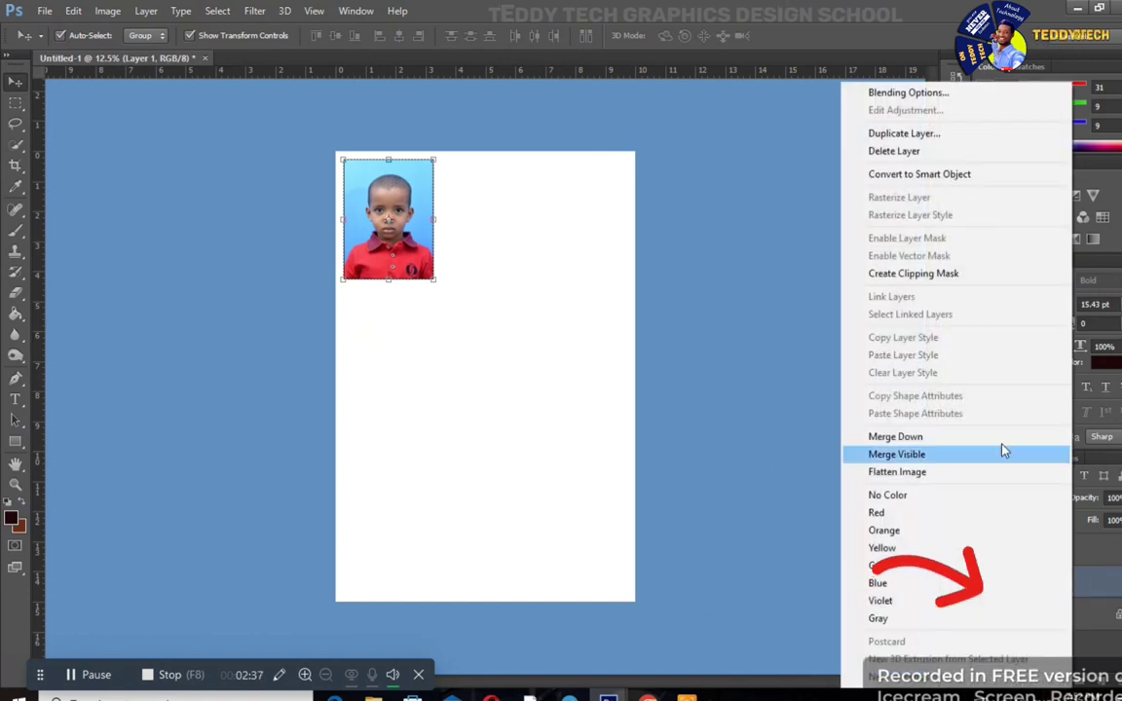
pyautogui.click(947, 137)
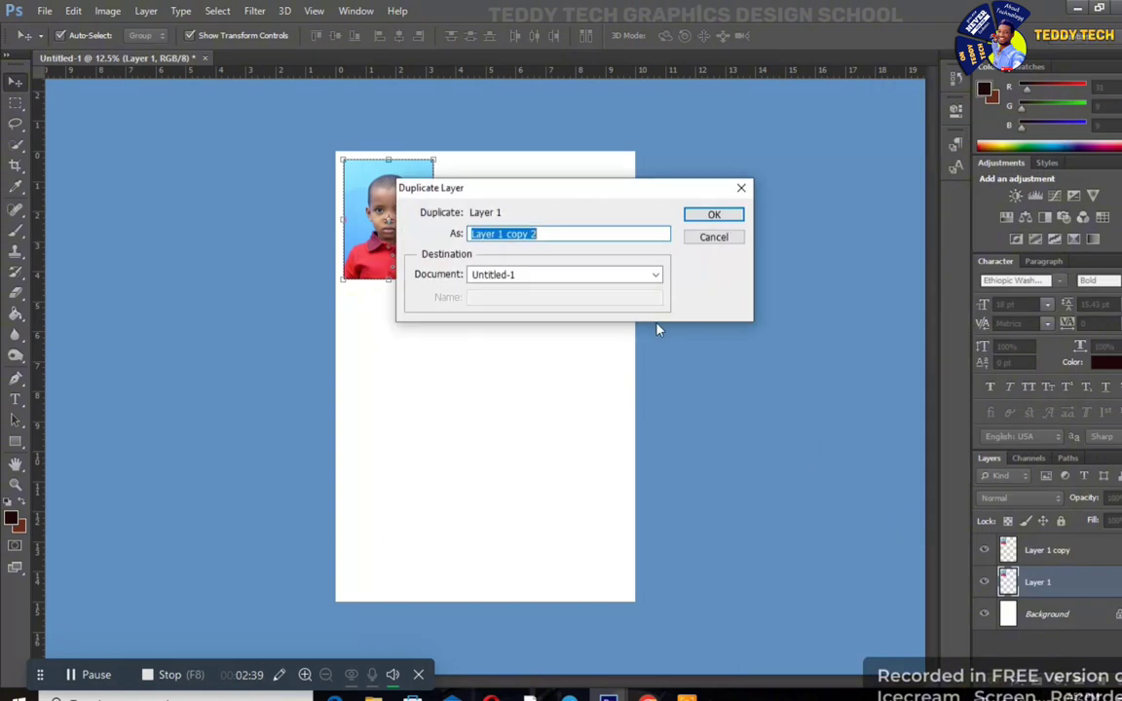
pyautogui.click(714, 215)
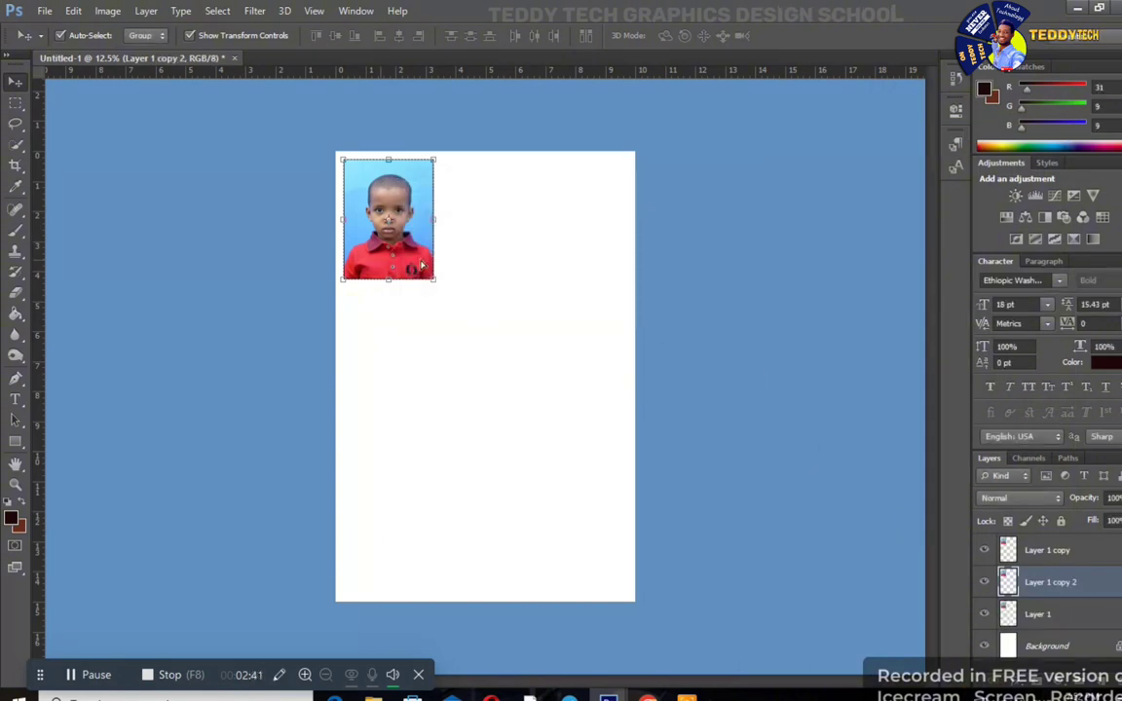
# Step: Place the two duplicate portraits beside the first to form an evenly spaced row of three across the page top
pyautogui.moveTo(421, 265); pyautogui.dragTo(521, 265)
pyautogui.moveTo(368, 263); pyautogui.dragTo(570, 263)
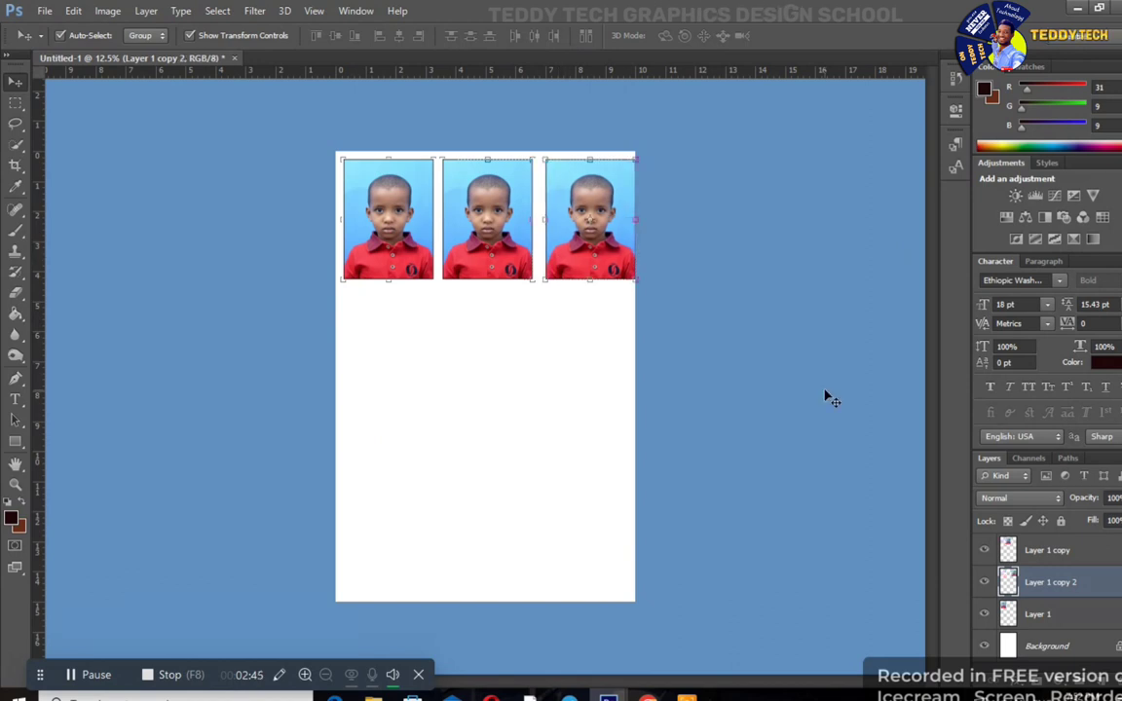
pyautogui.hotkey('shift', 'Left')
pyautogui.hotkey('shift', 'Left')
pyautogui.hotkey('shift', 'Left')
pyautogui.hotkey('shift', 'Left')
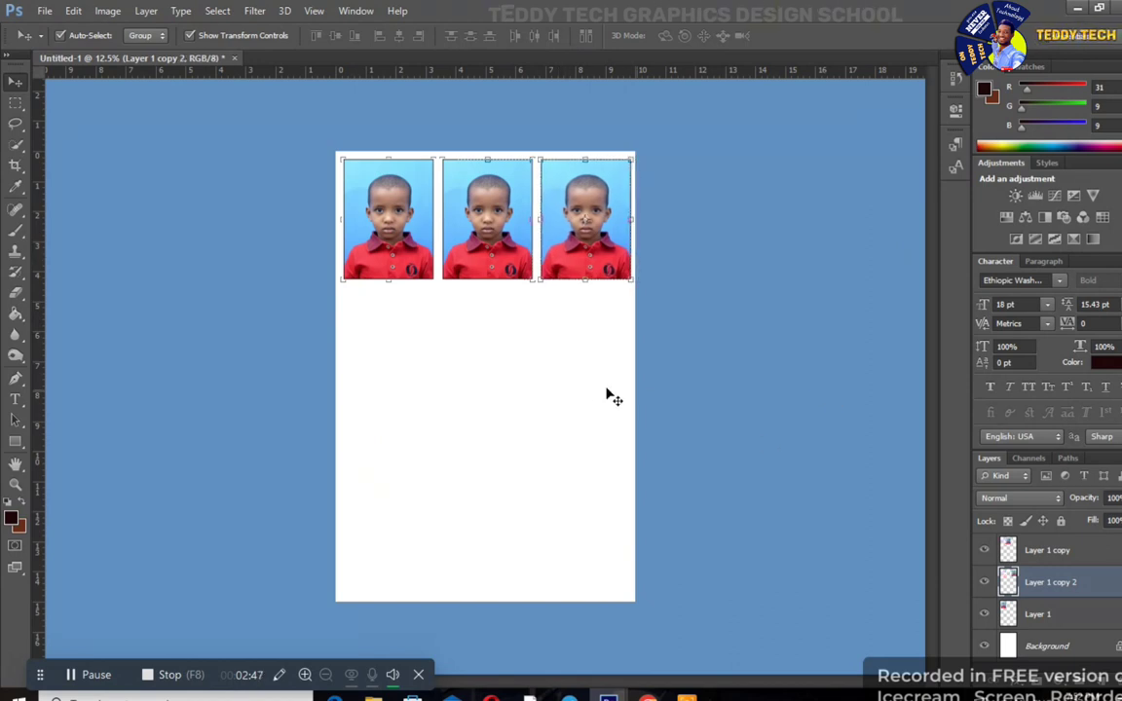
# Step: Duplicate the row of three portraits twice, placing the copies as a second row and a third row down the page
pyautogui.moveTo(594, 304); pyautogui.dragTo(378, 158)
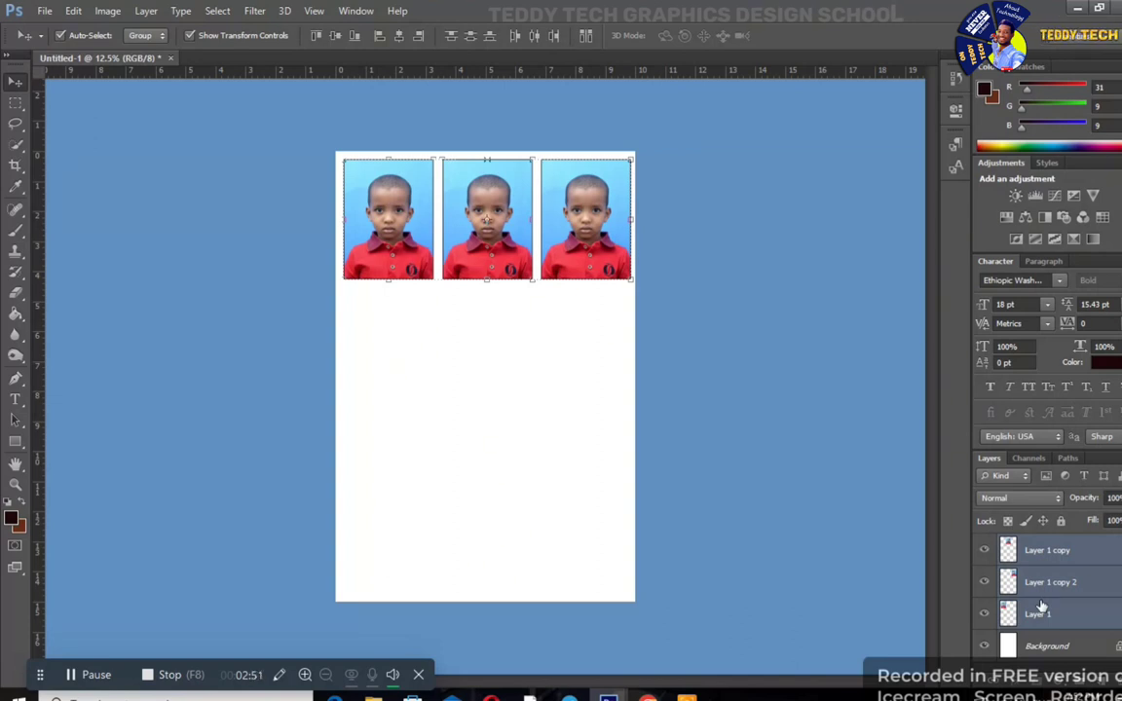
pyautogui.hotkey('ctrl', 'j')
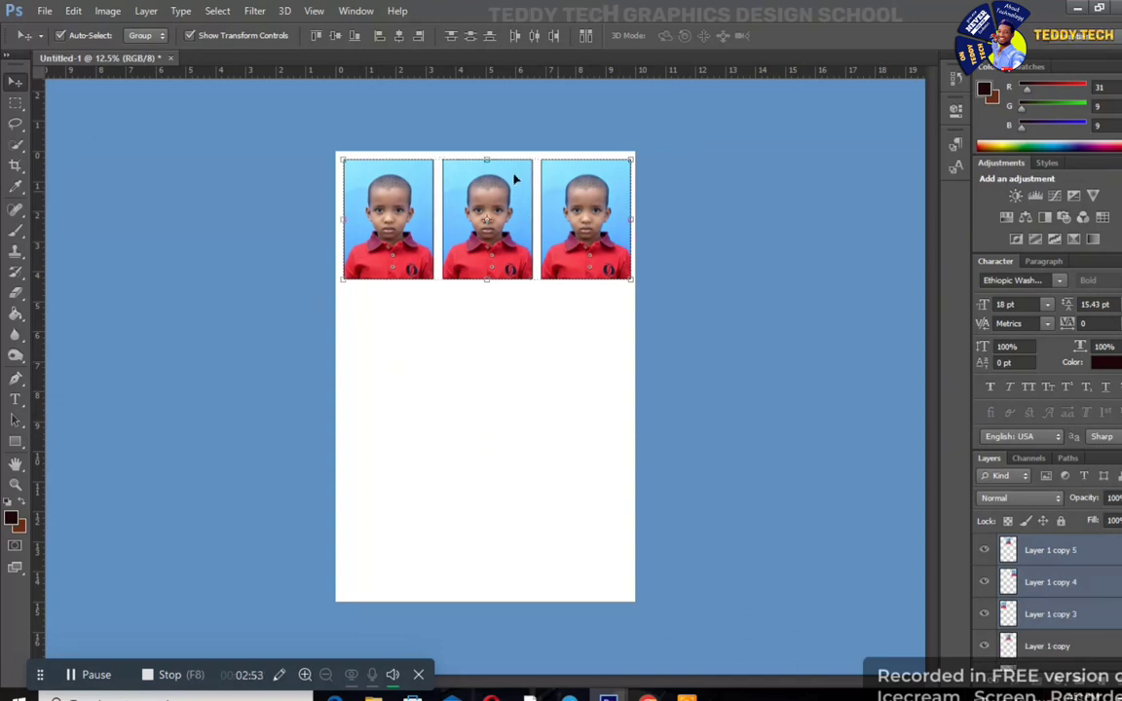
pyautogui.moveTo(515, 178); pyautogui.dragTo(518, 308)
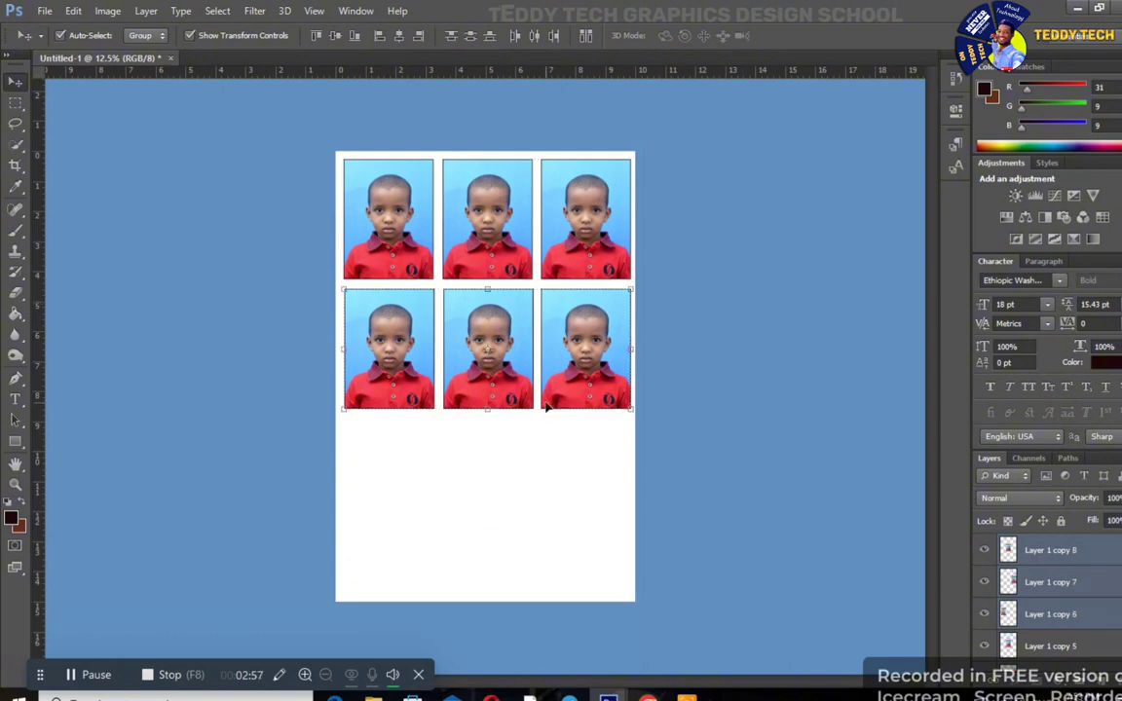
pyautogui.moveTo(582, 302); pyautogui.dragTo(591, 448)
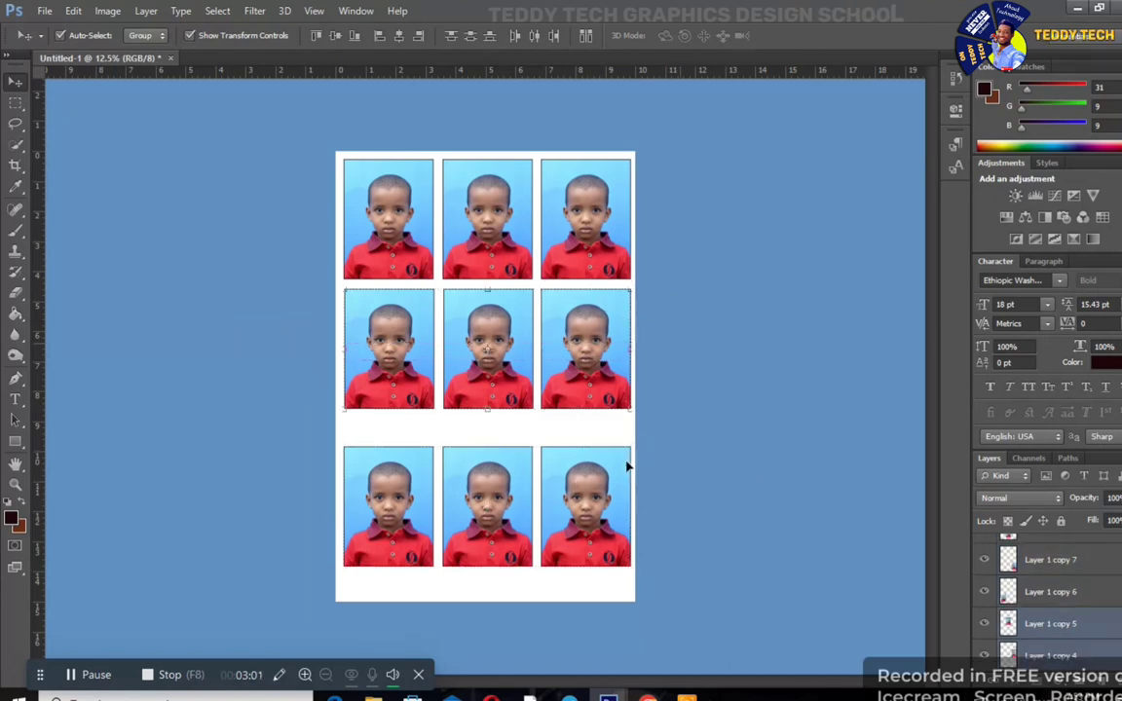
# Step: Nudge the middle row of portraits down to widen its gap from the first row
pyautogui.hotkey('shift', 'Down')
pyautogui.hotkey('shift', 'Down')
pyautogui.hotkey('shift', 'Down')
pyautogui.hotkey('shift', 'Down')
pyautogui.hotkey('shift', 'Down')
pyautogui.hotkey('shift', 'Down')
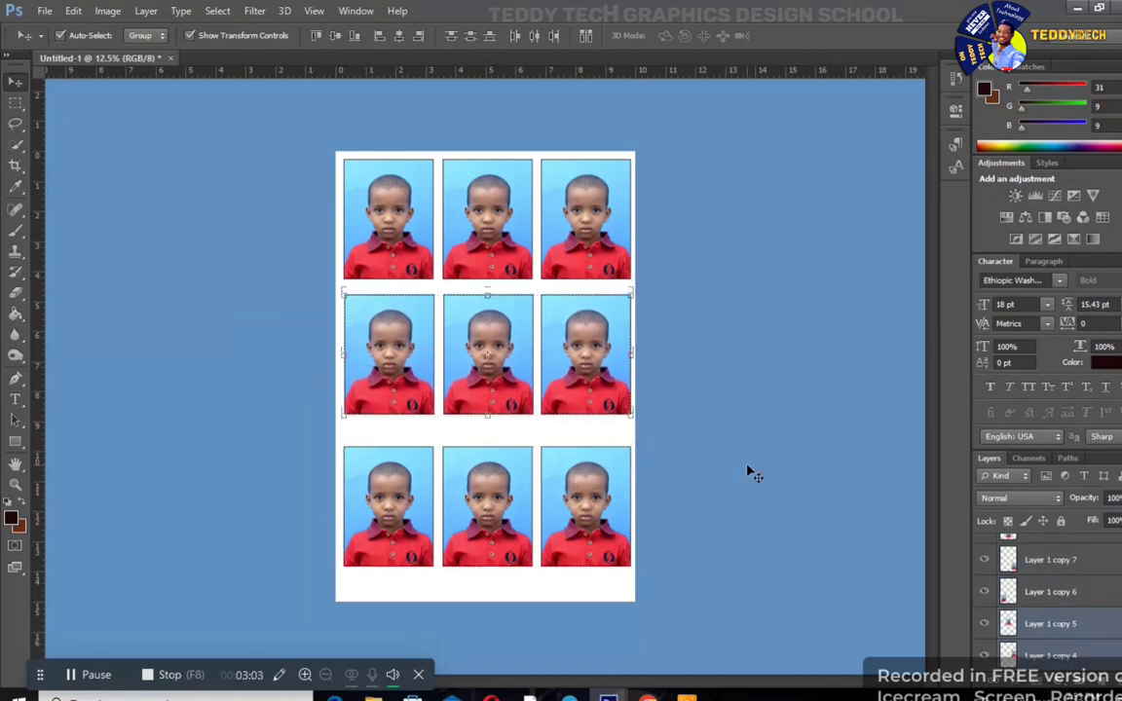
# Step: Flatten all portrait layers into the Background layer
pyautogui.scroll(-3, 1017, 624)
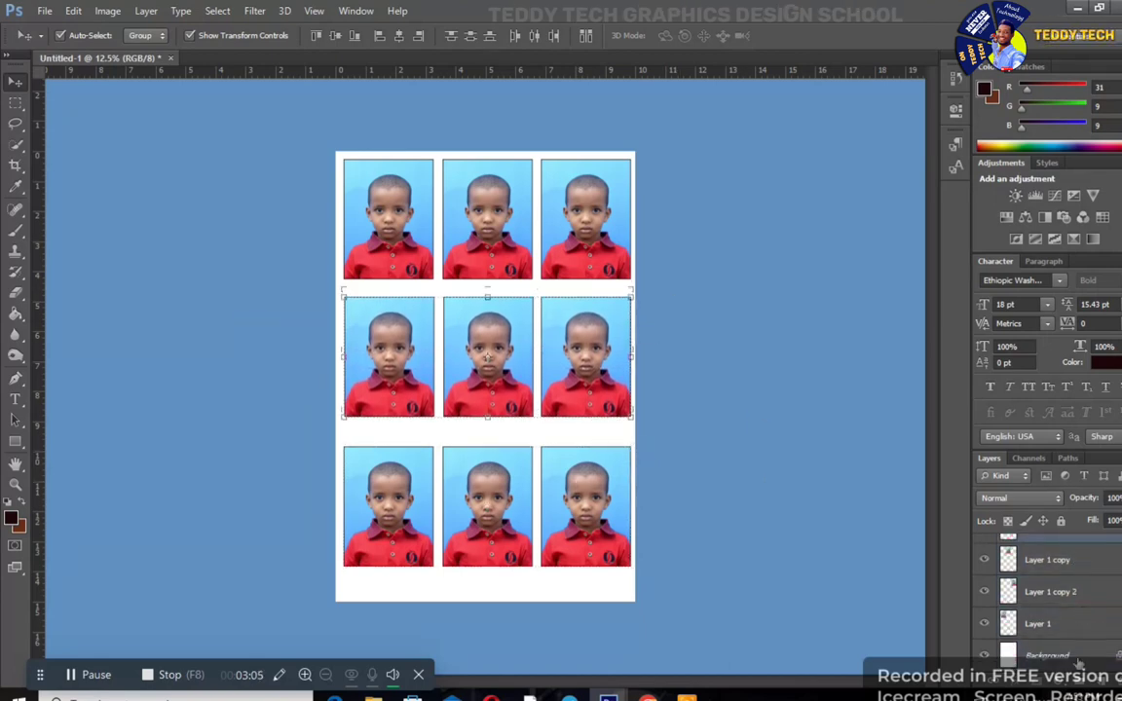
pyautogui.click(1076, 656)
pyautogui.rightClick(1081, 665)
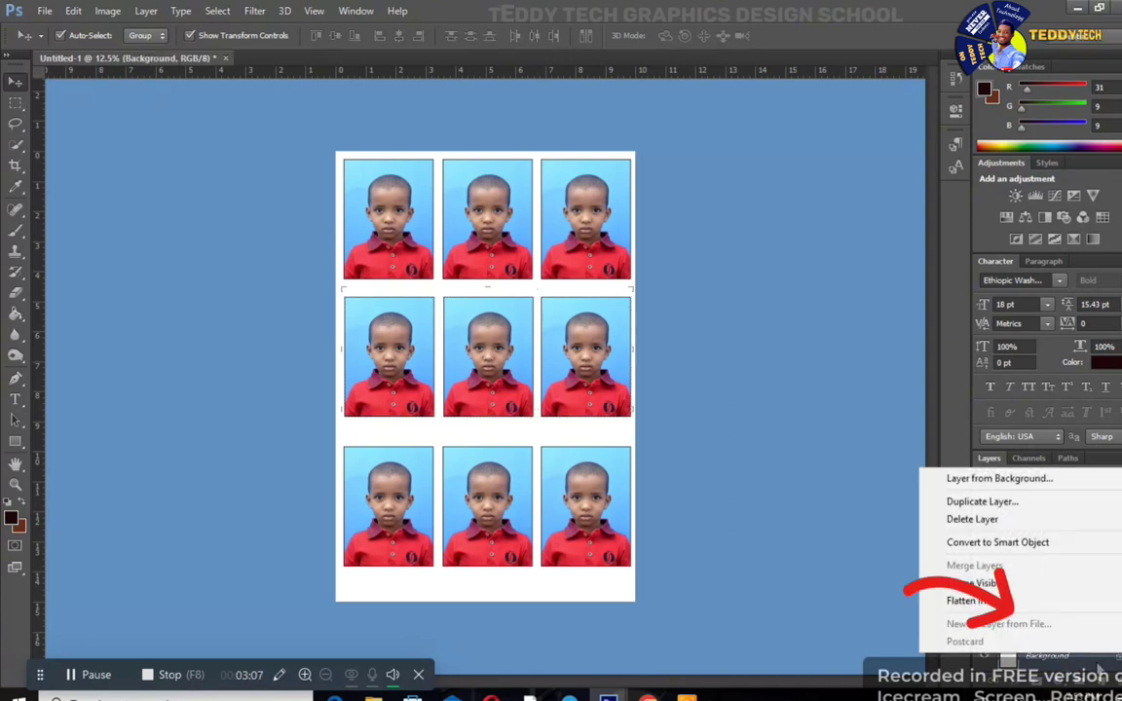
pyautogui.click(973, 601)
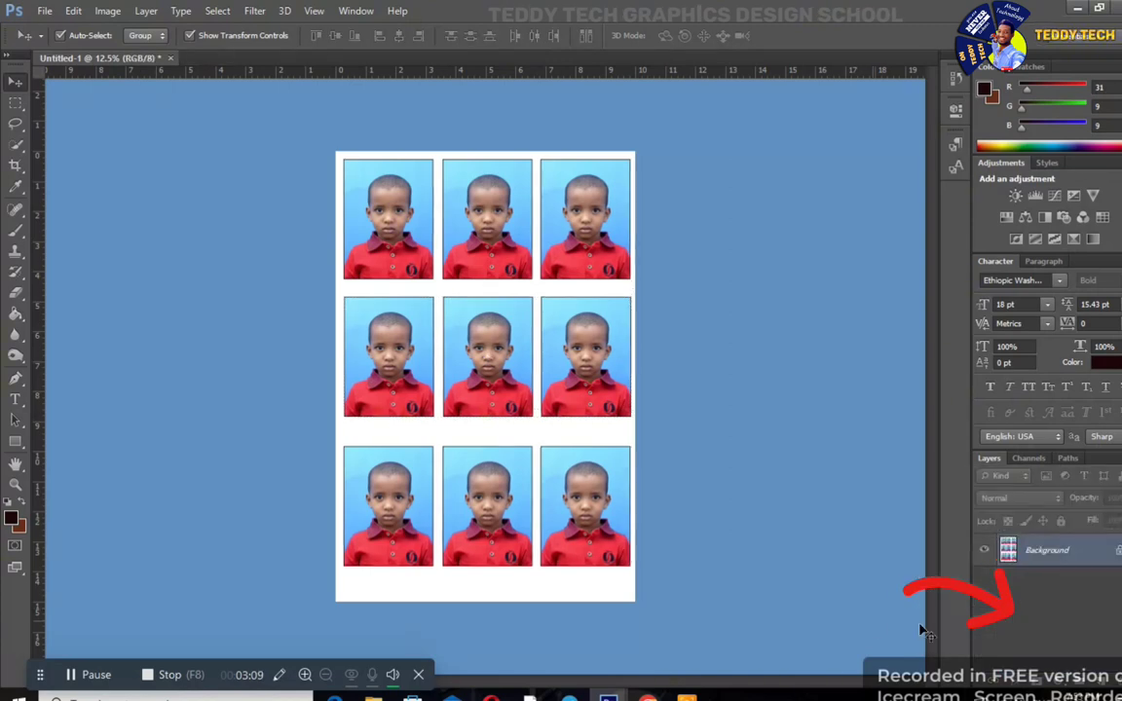
# Step: Save the sheet on Desktop (F:) as the JPEG Ukjlkhjkl1 at Maximum quality 12 with the Baseline ("Standard") format
pyautogui.click(44, 10)
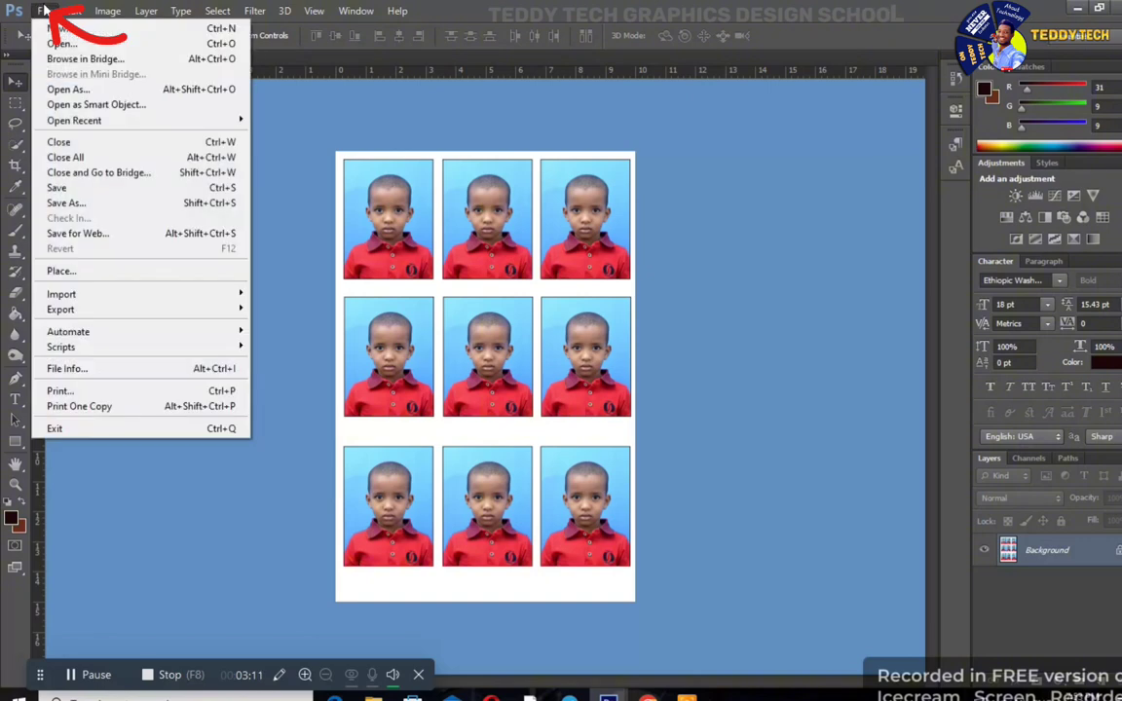
pyautogui.click(67, 207)
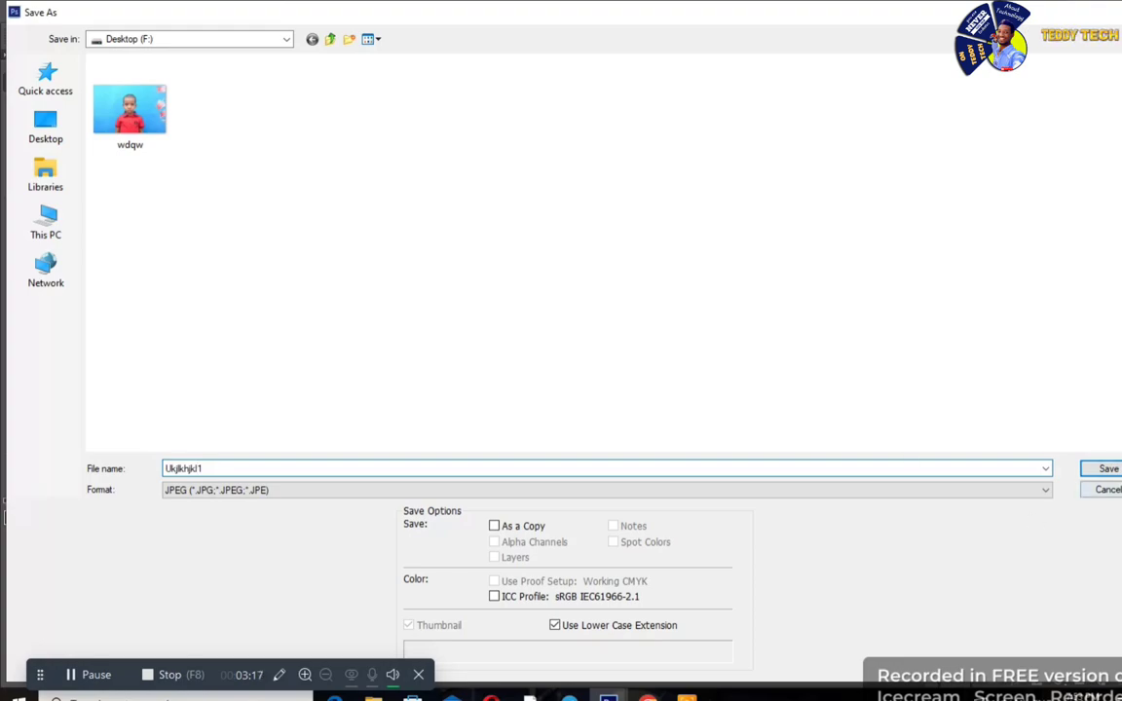
pyautogui.press('Return')
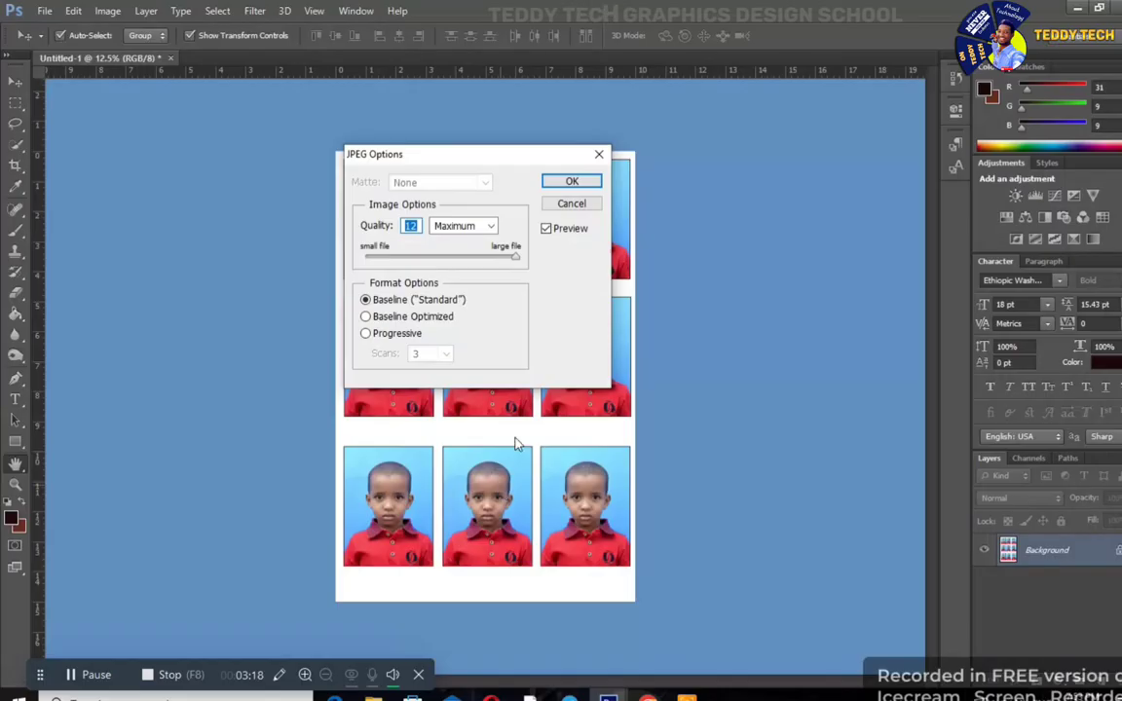
pyautogui.click(571, 182)
# Step: Save the sheet again in JPEG format under the name Ukjlkhjkl1, replacing the existing file and accepting the JPEG options
pyautogui.click(45, 11)
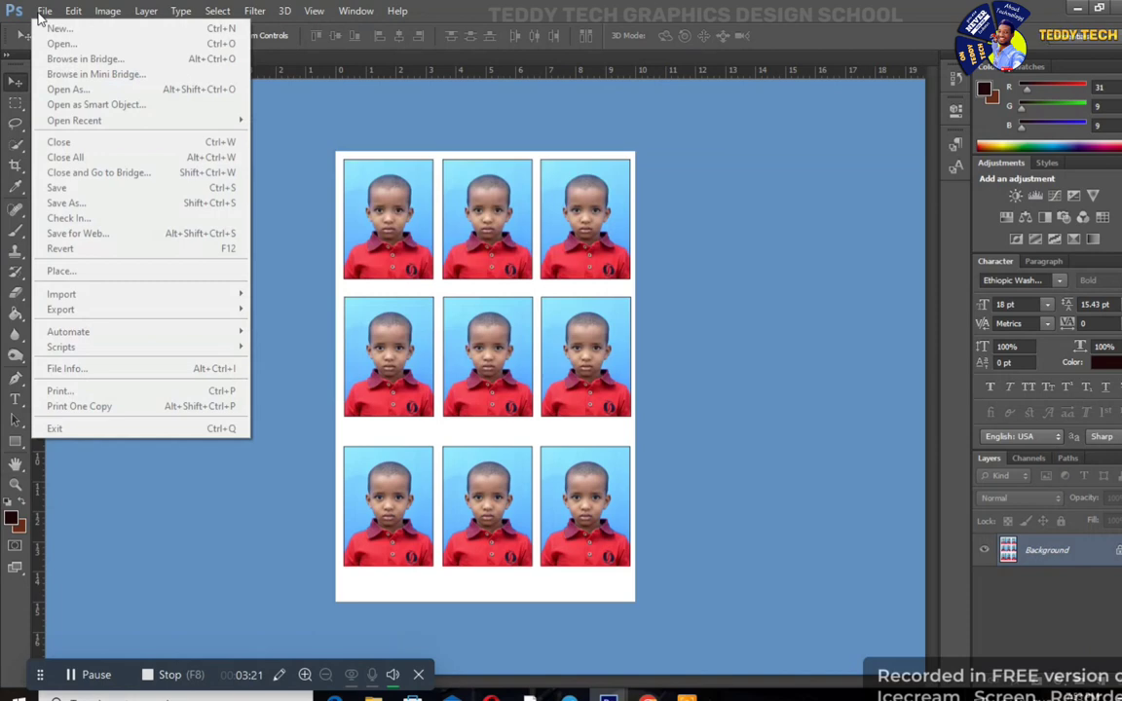
pyautogui.click(90, 208)
pyautogui.press('Return')
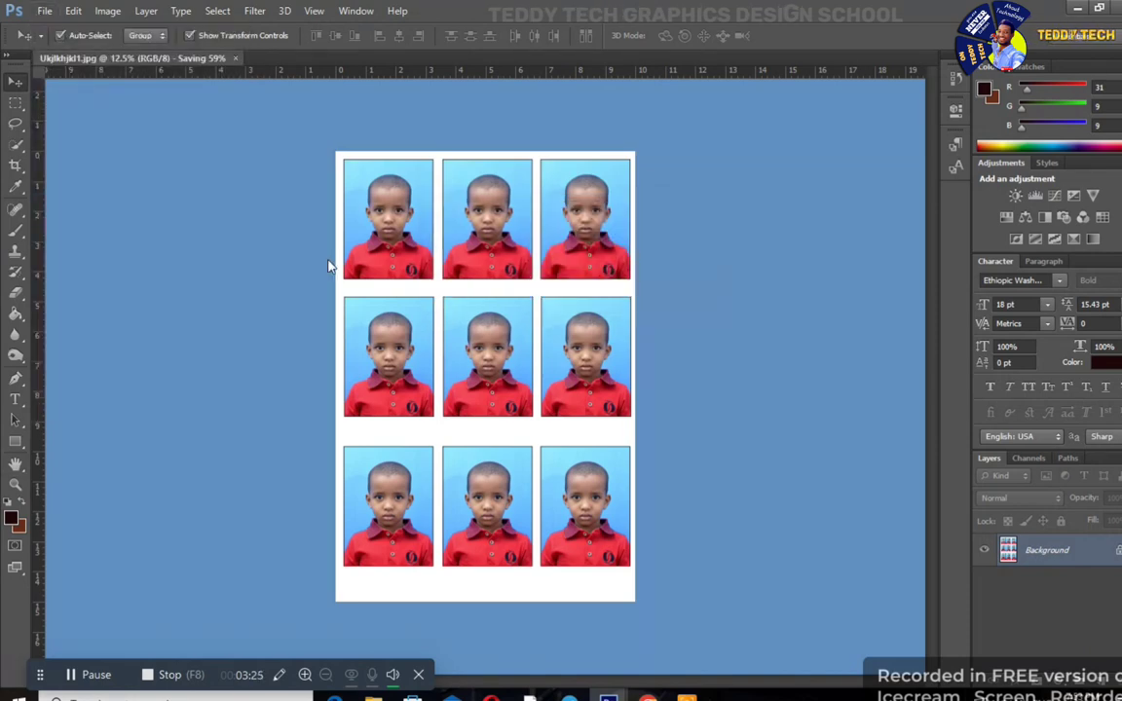
pyautogui.click(45, 11)
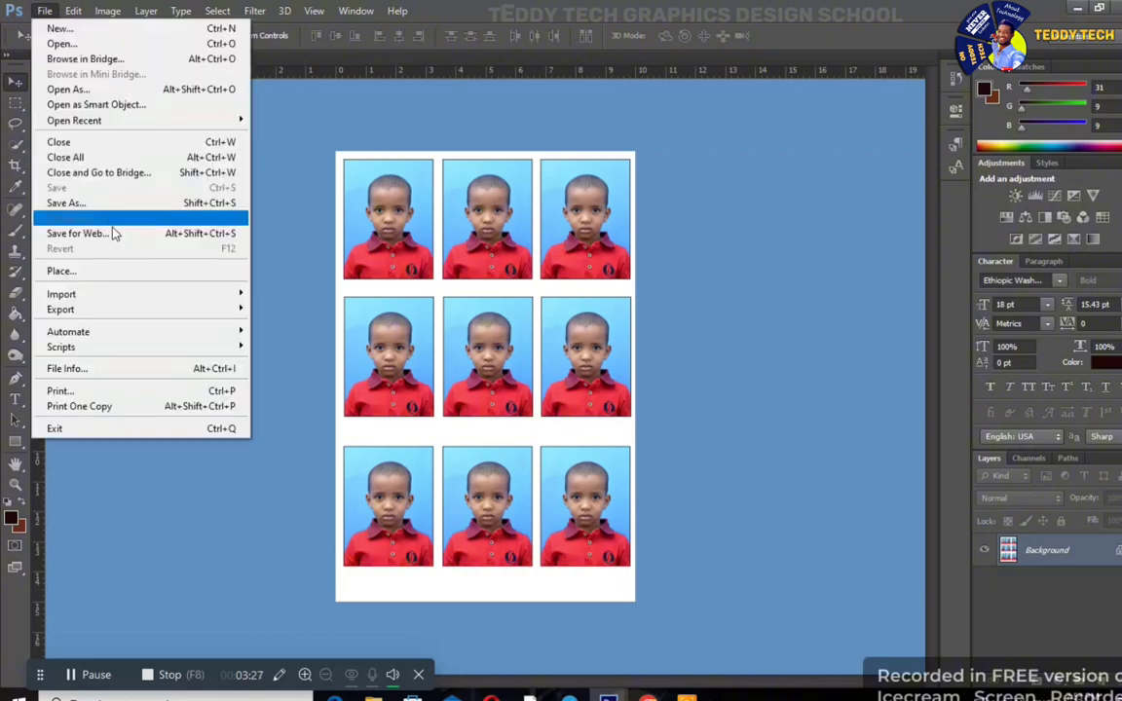
pyautogui.click(102, 206)
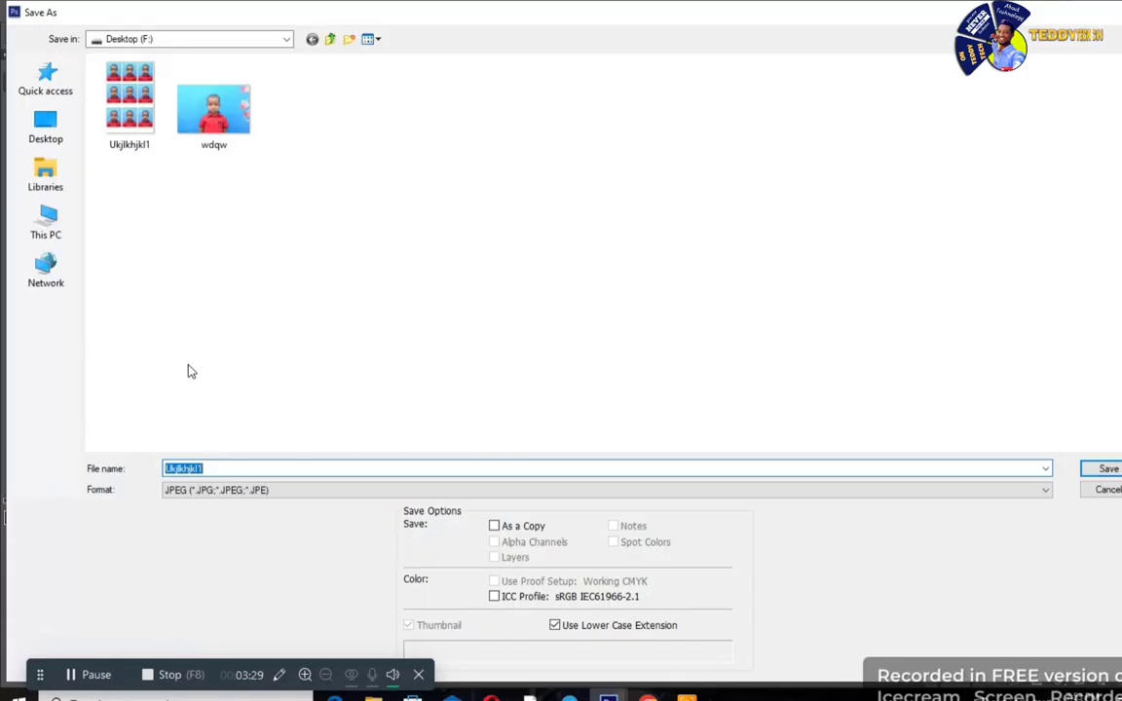
pyautogui.click(251, 490)
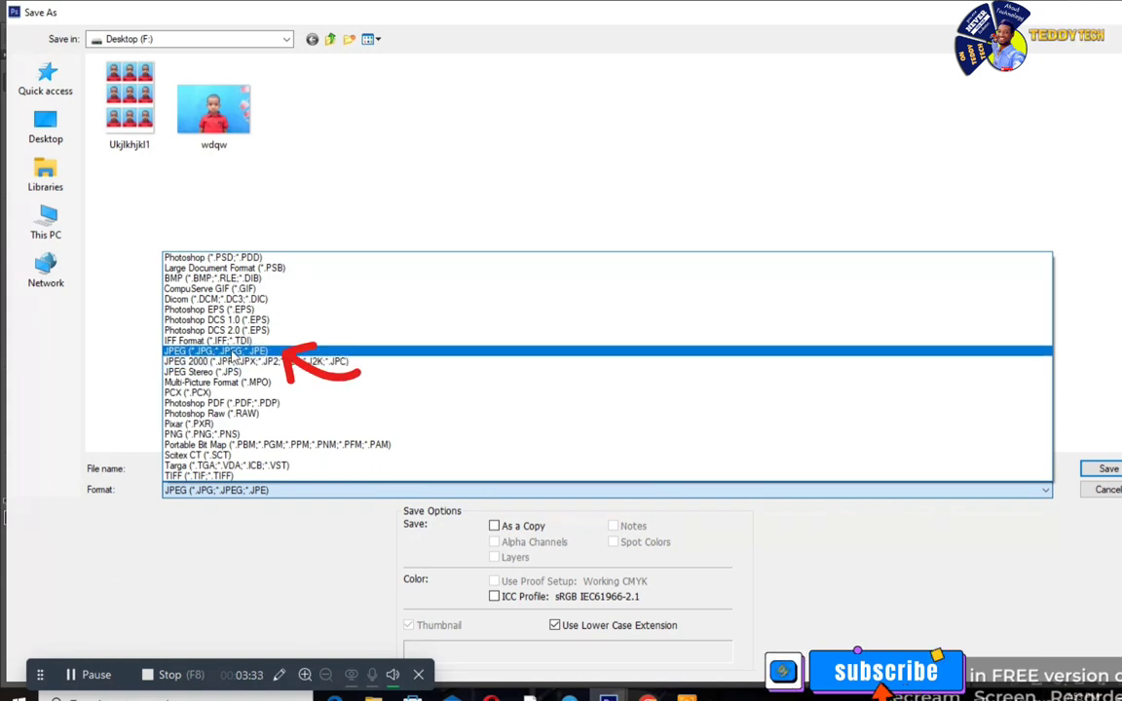
pyautogui.click(370, 351)
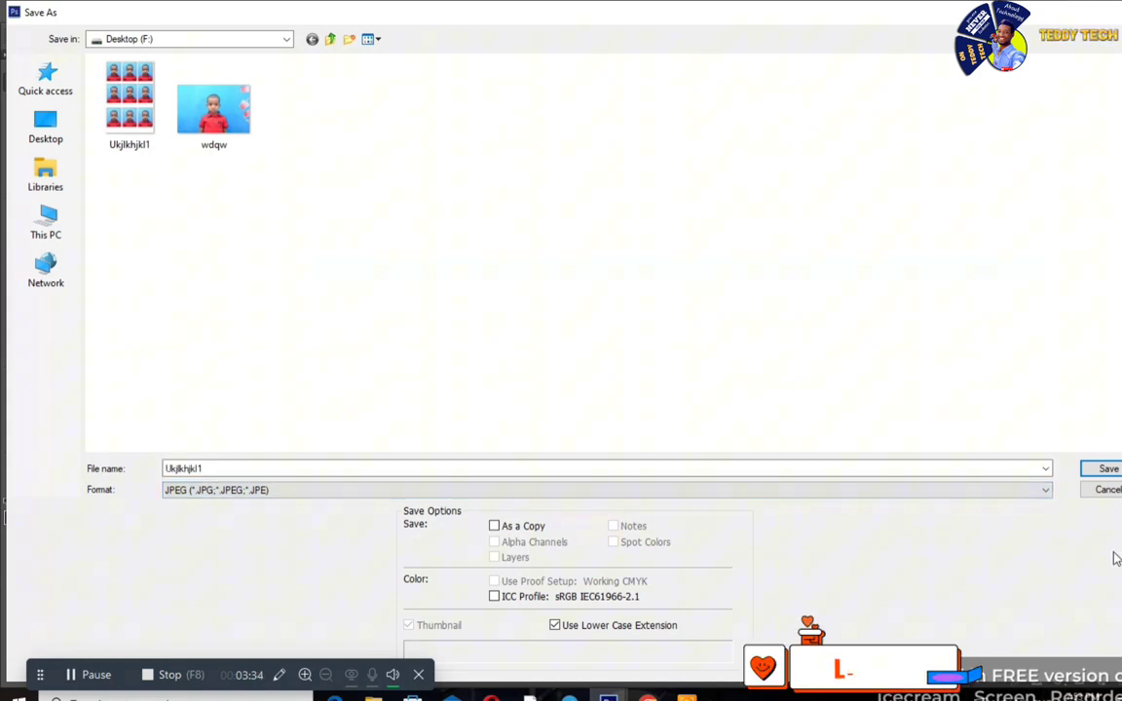
pyautogui.click(1107, 470)
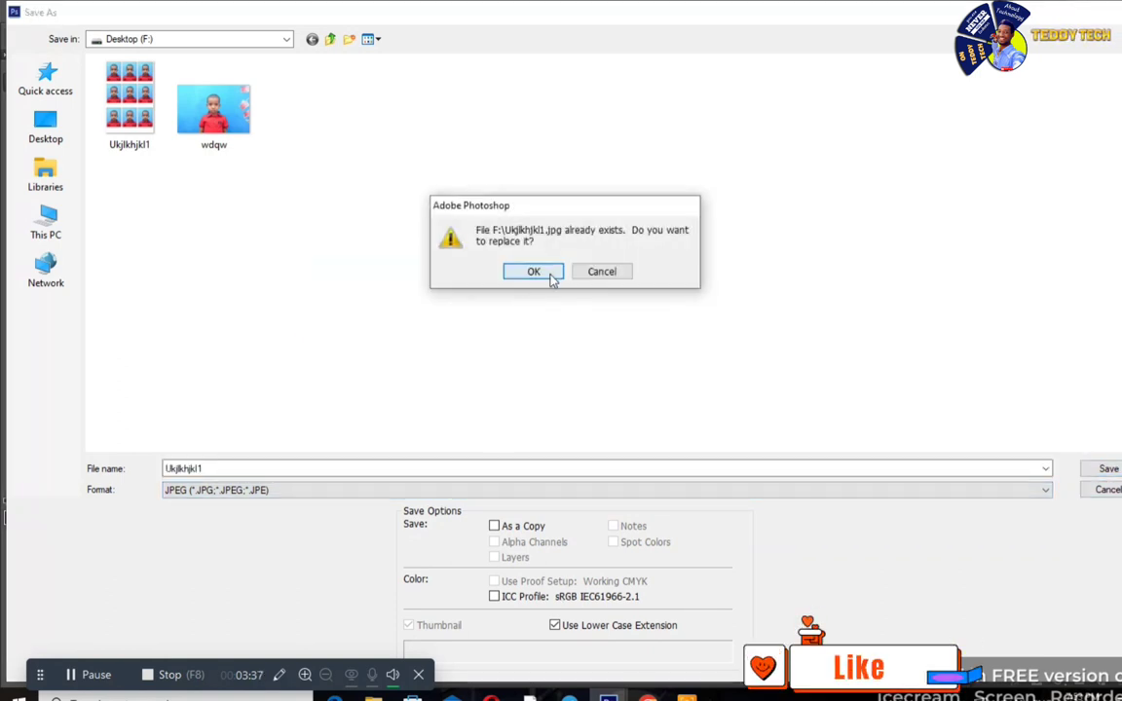
pyautogui.click(534, 271)
pyautogui.click(572, 184)
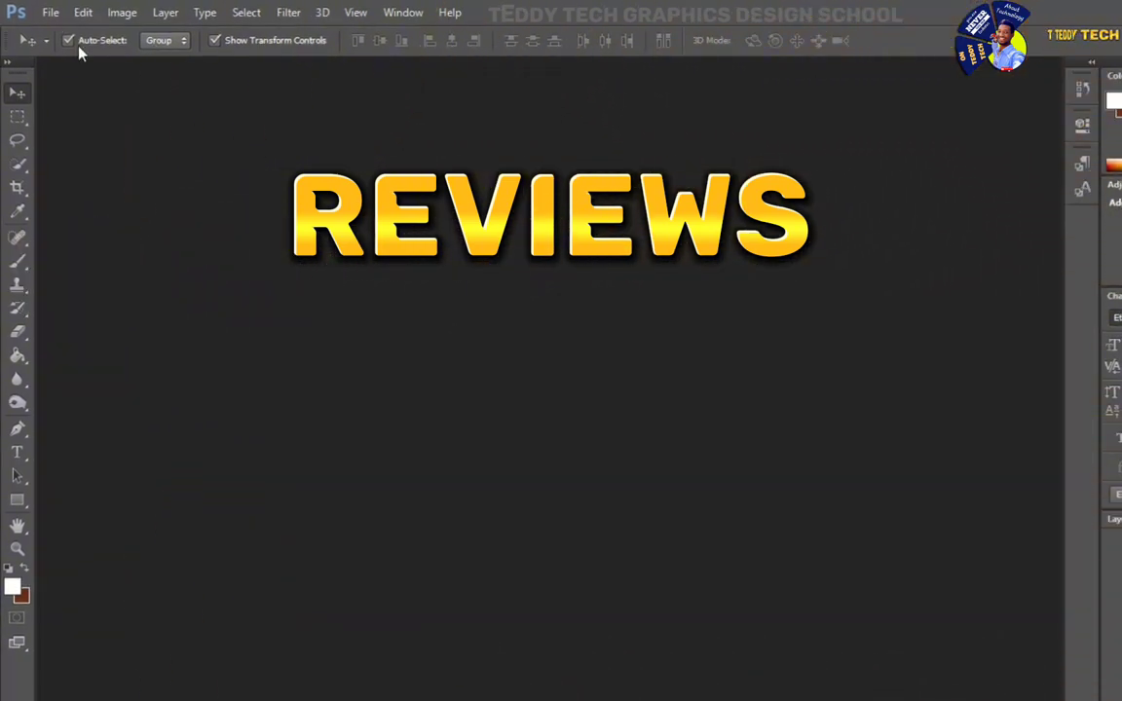
# Step: Open the wdqw photo from Desktop (F:) using its embedded color profile
pyautogui.click(50, 12)
pyautogui.click(68, 48)
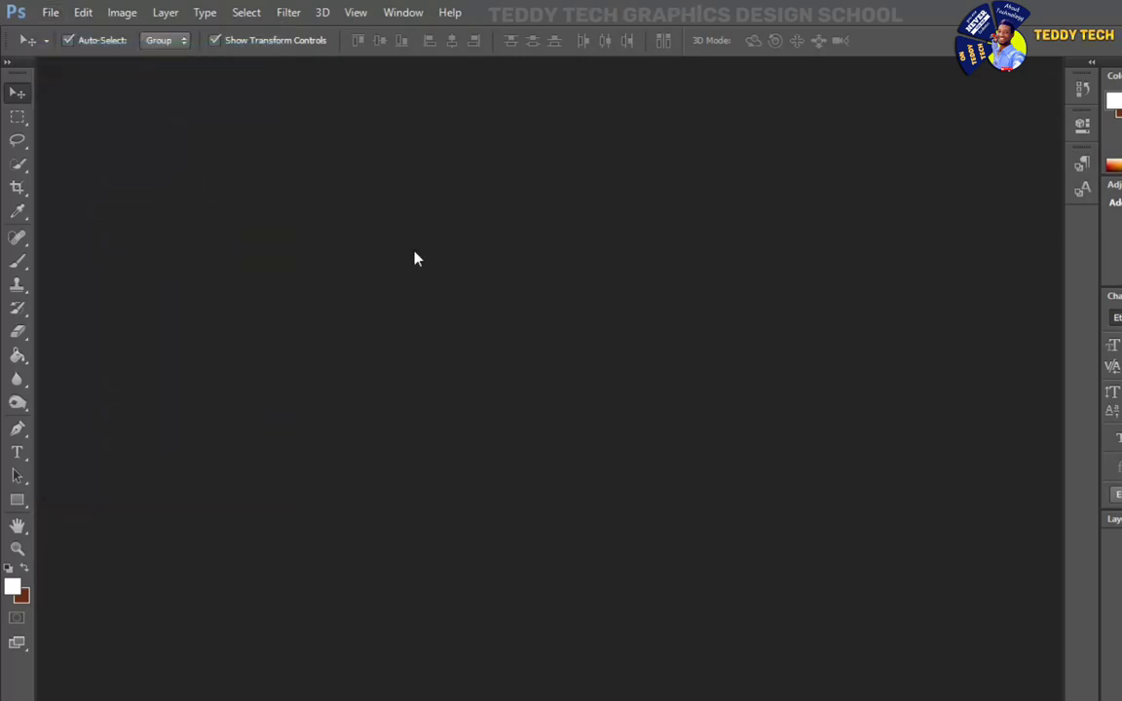
pyautogui.click(152, 183)
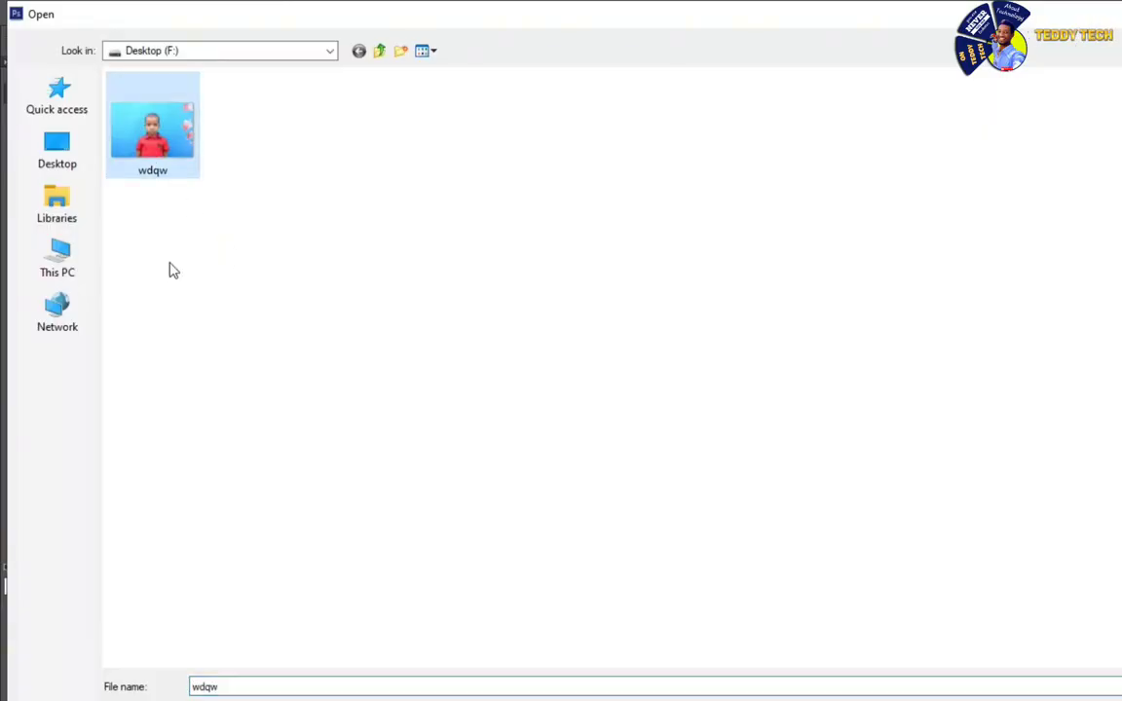
pyautogui.press('Return')
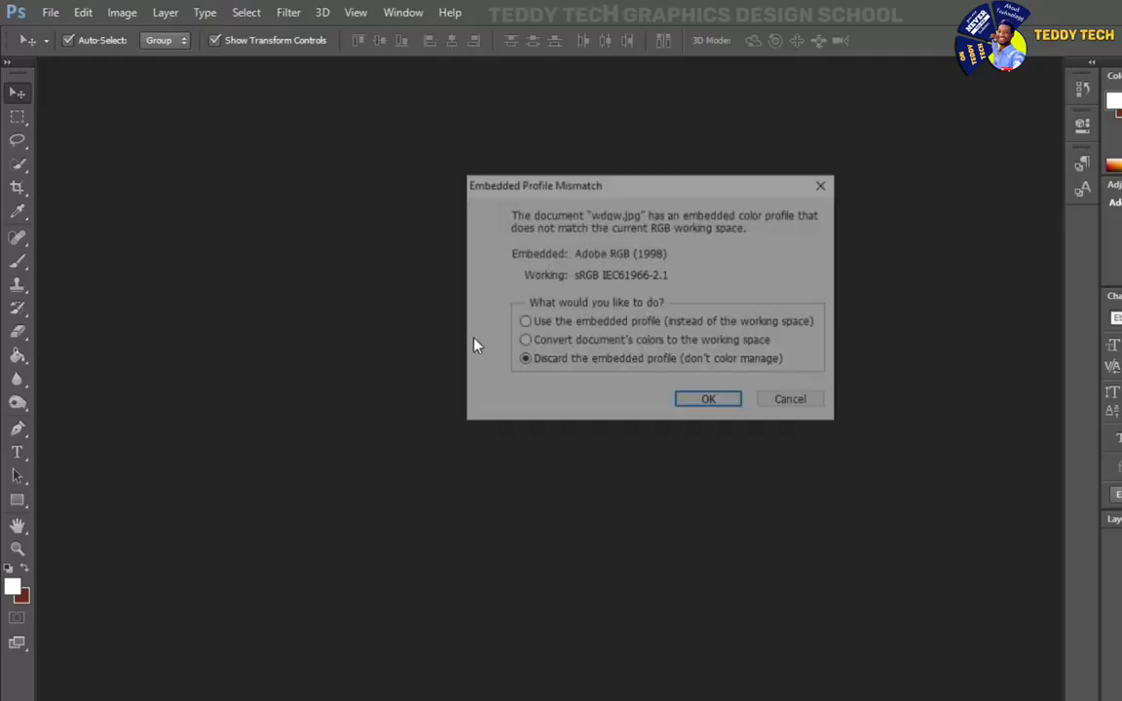
pyautogui.click(523, 323)
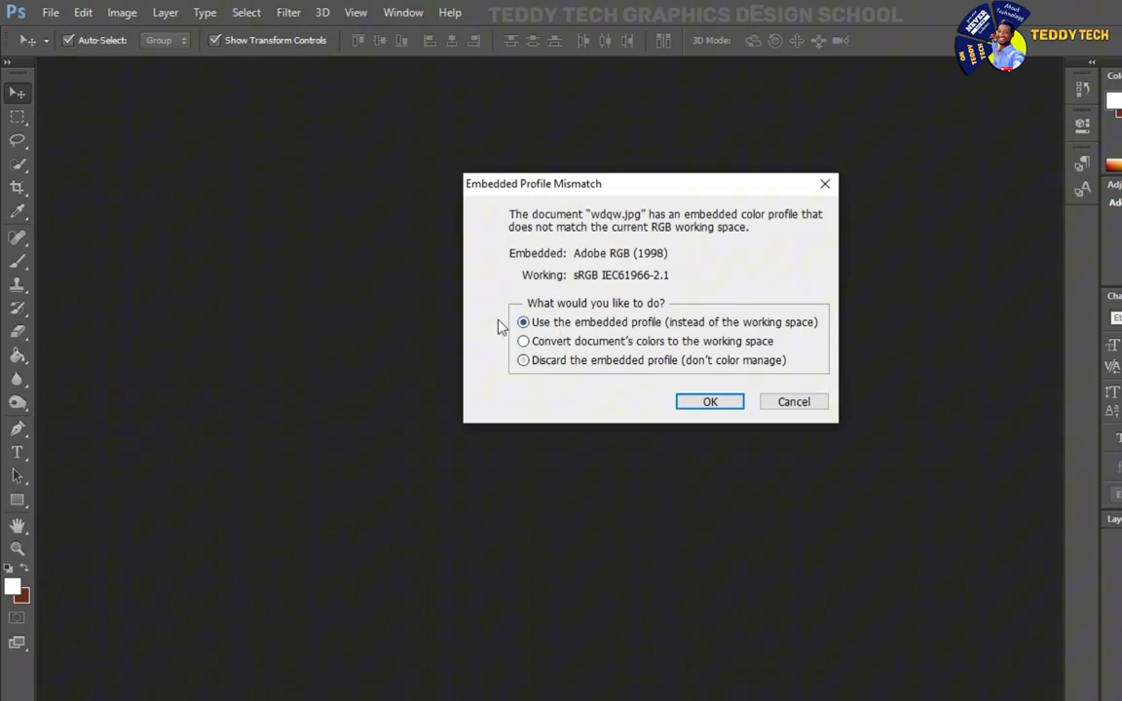
pyautogui.click(703, 404)
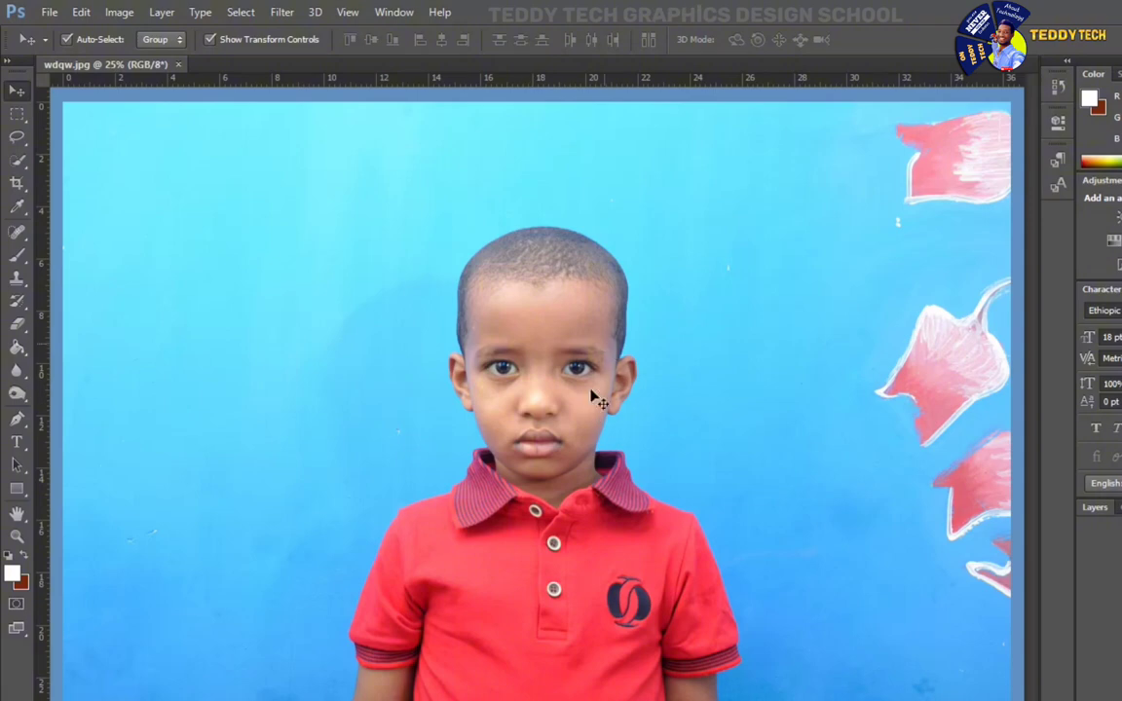
# Step: Set up the Crop tool with a width of 3 cm and a height of 4 cm
pyautogui.click(16, 183)
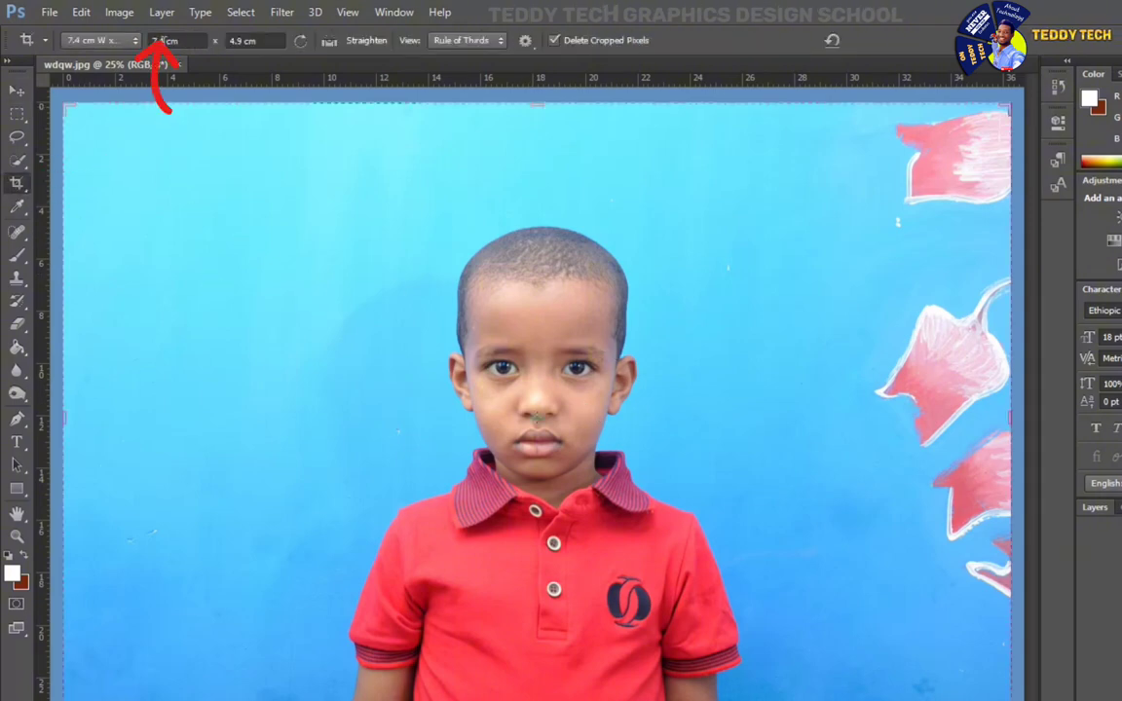
pyautogui.write('3')
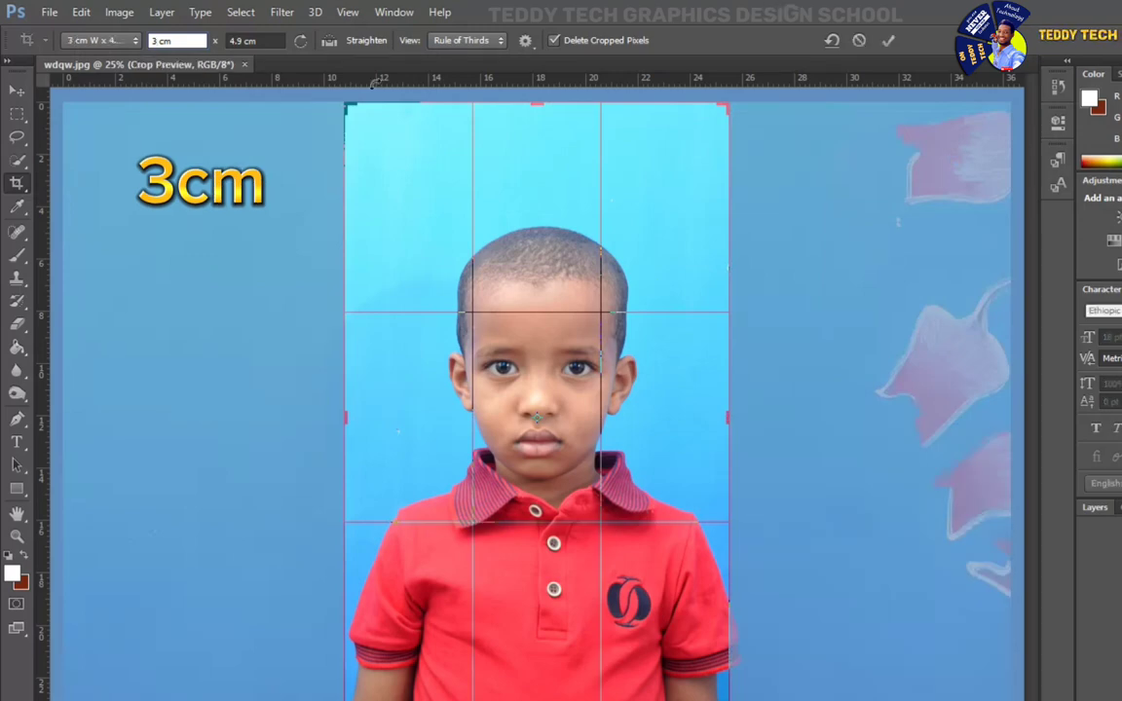
pyautogui.press('Tab')
pyautogui.write('4')
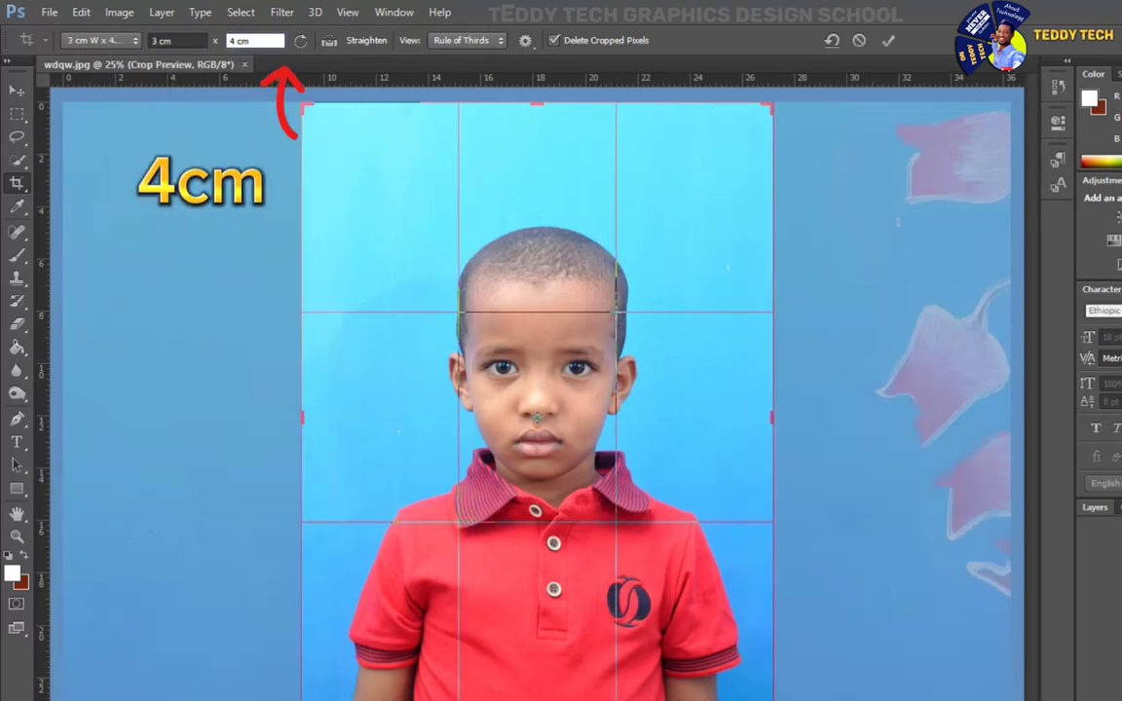
pyautogui.press('Return')
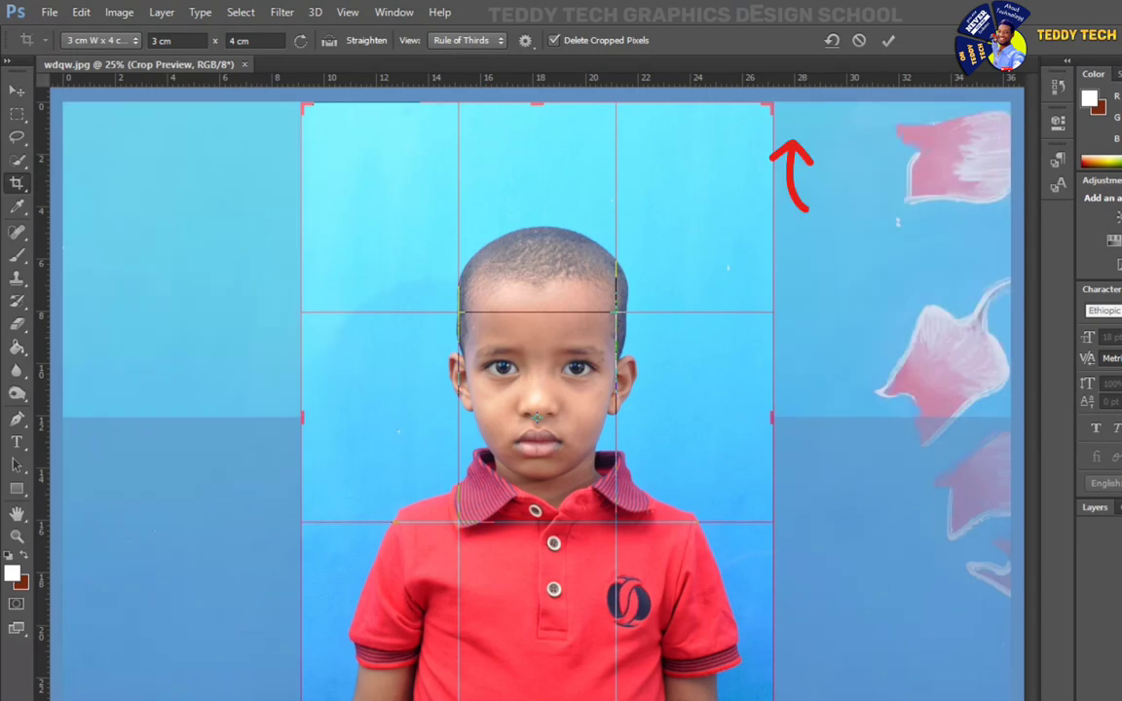
# Step: Tighten the crop frame around the boy's head and shoulders, centred on his face, and apply the crop
pyautogui.moveTo(537, 696)
pyautogui.mouseDown()
pyautogui.moveTo(543, 682)
pyautogui.moveTo(542, 693)
pyautogui.mouseUp()
pyautogui.moveTo(534, 136); pyautogui.dragTo(540, 176)
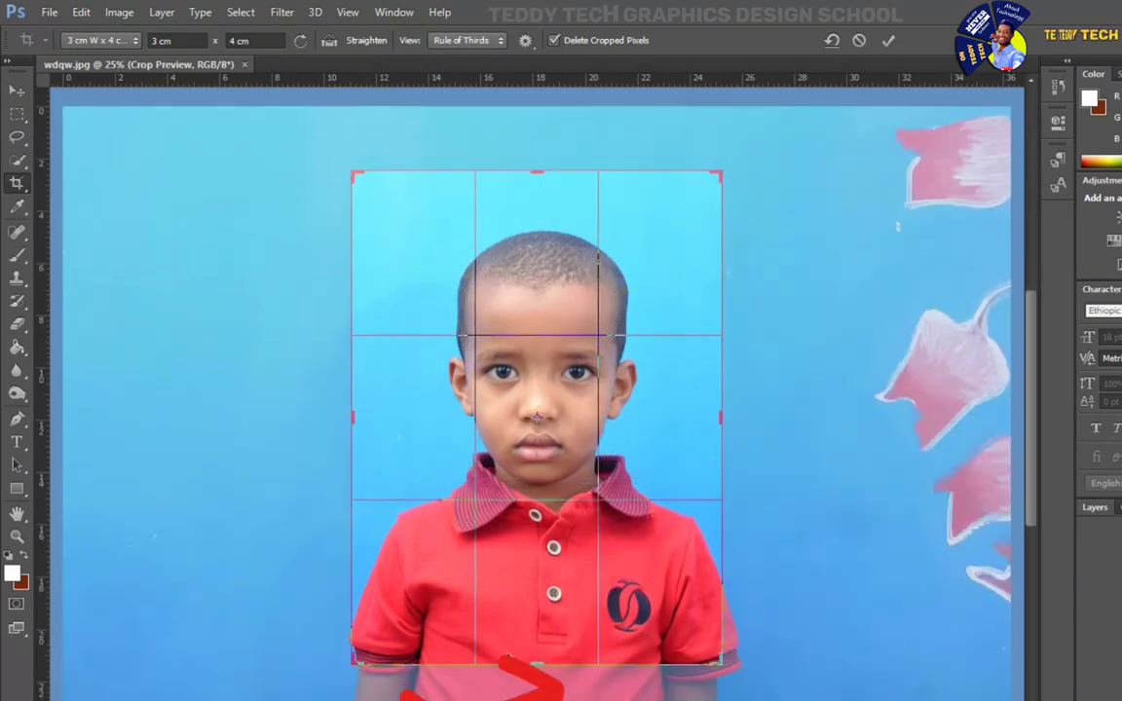
pyautogui.moveTo(545, 642); pyautogui.dragTo(575, 620)
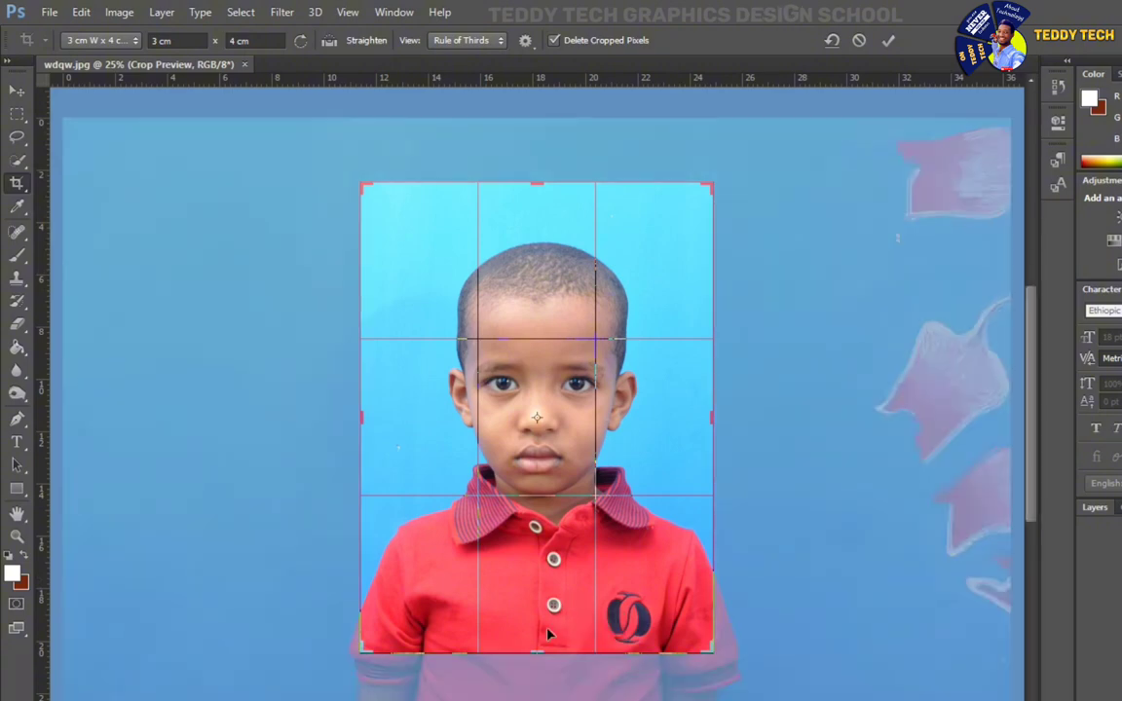
pyautogui.press('Return')
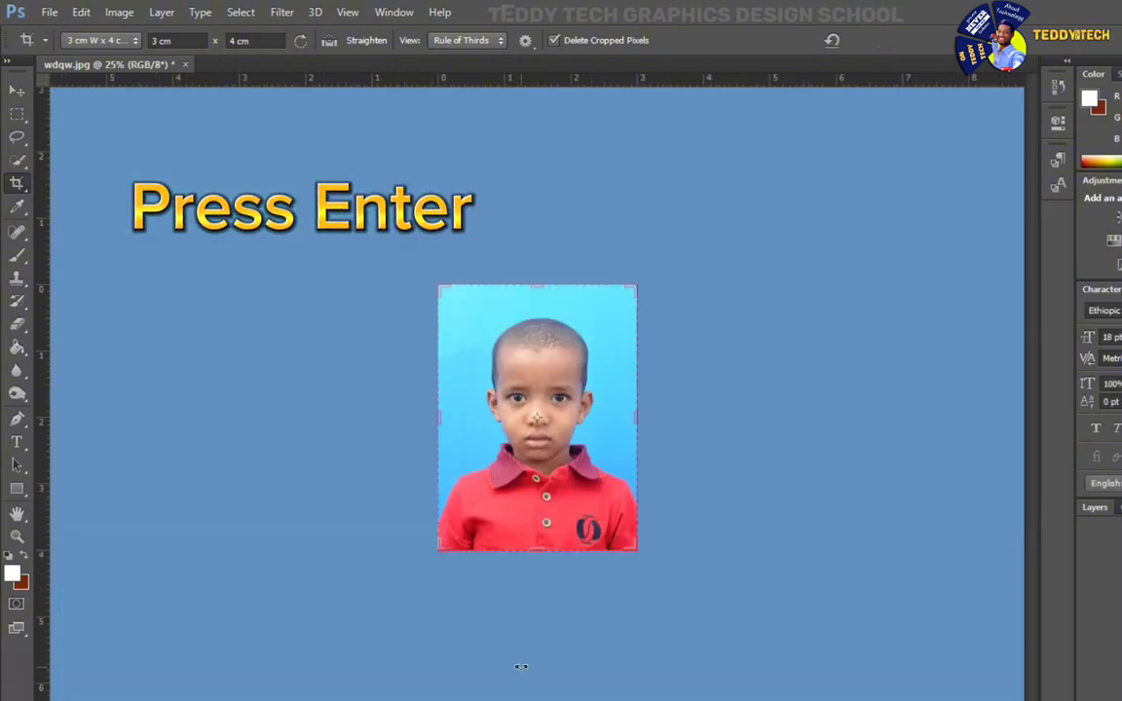
# Step: Reset the foreground and background colors to the default black and white and enter Quick Mask mode on the portrait
pyautogui.click(17, 90)
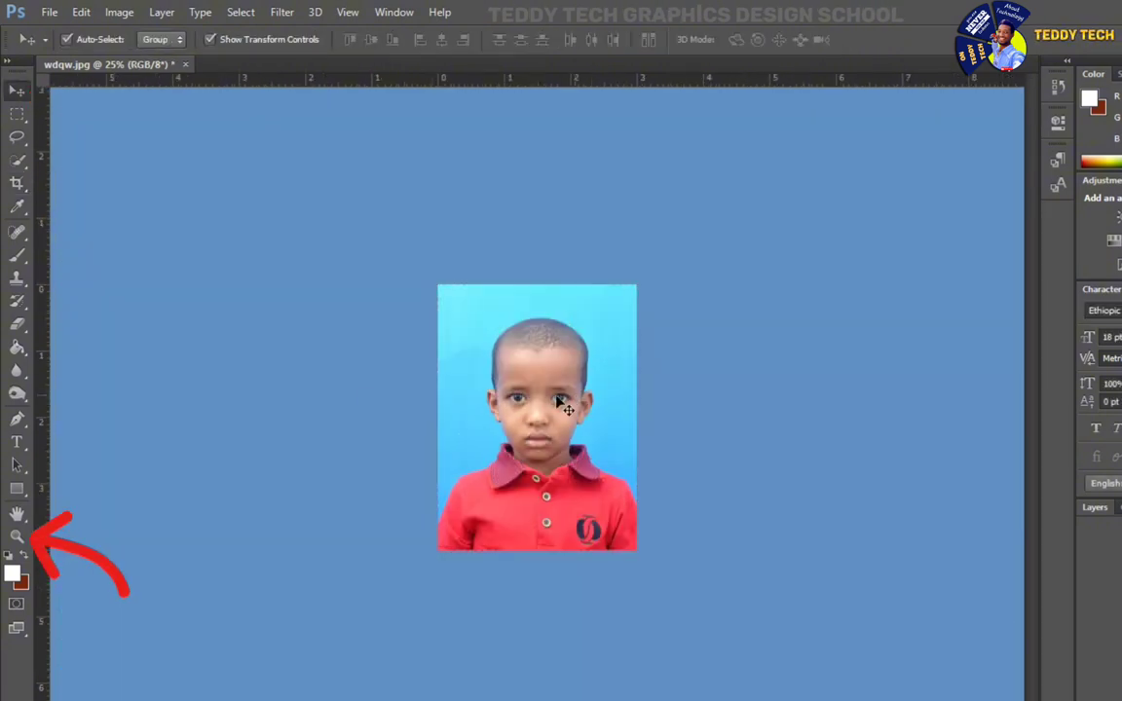
pyautogui.click(17, 536)
pyautogui.click(542, 438)
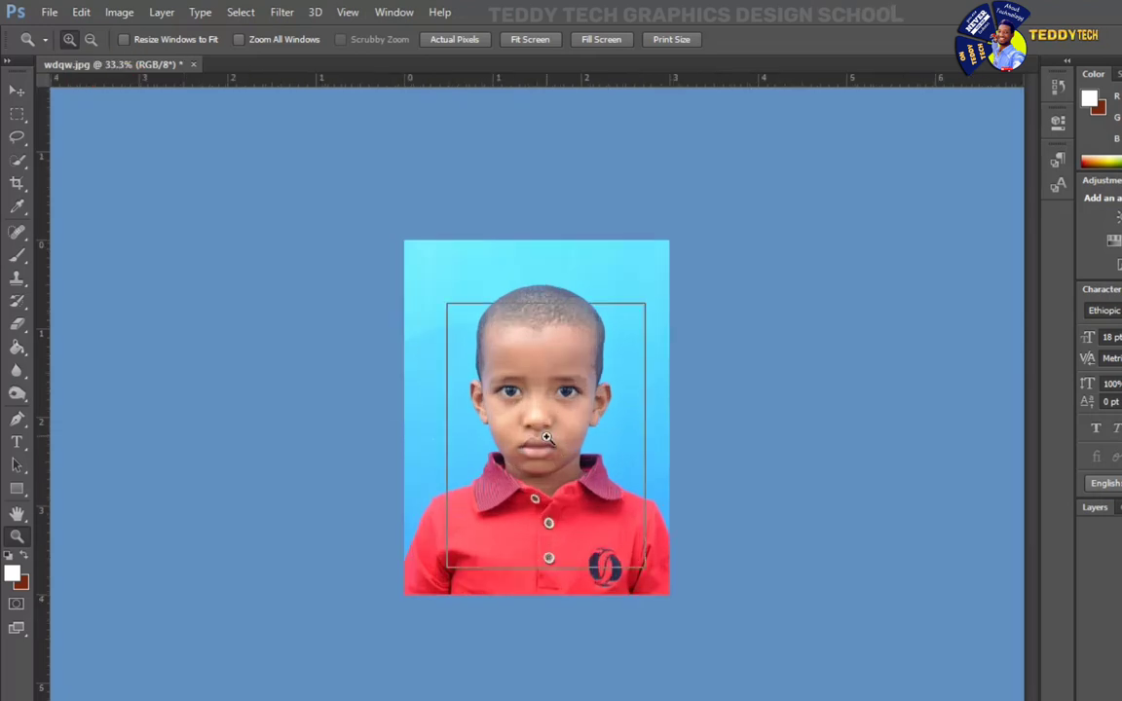
pyautogui.click(538, 450)
pyautogui.click(546, 466)
pyautogui.click(16, 93)
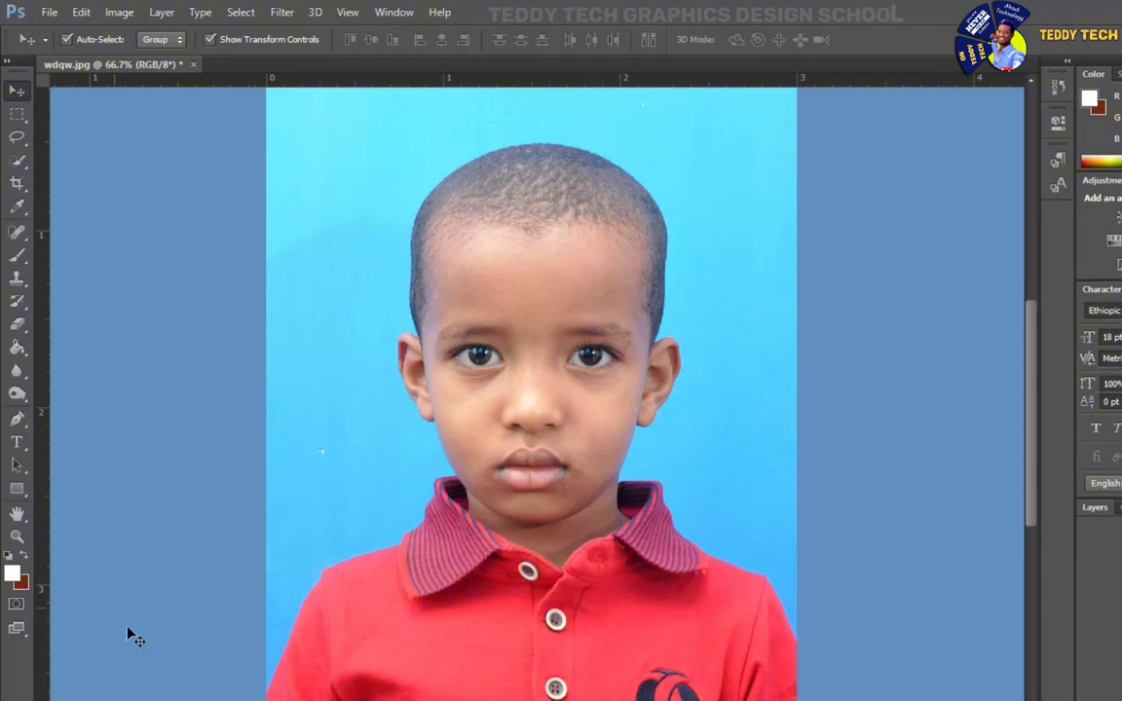
pyautogui.click(9, 554)
pyautogui.click(17, 605)
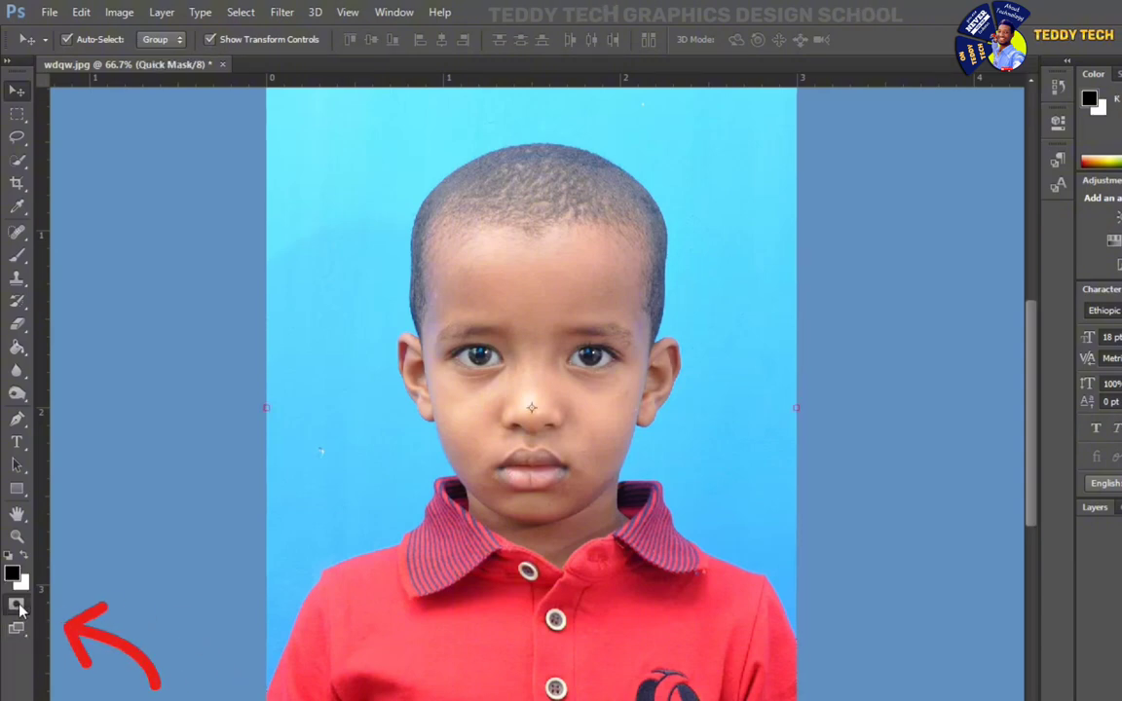
# Step: Set the brush size to 47 px and paint the mask over the boy's forehead, cheeks and chin, leaving out the eyes, nose tip and mouth
pyautogui.click(18, 261)
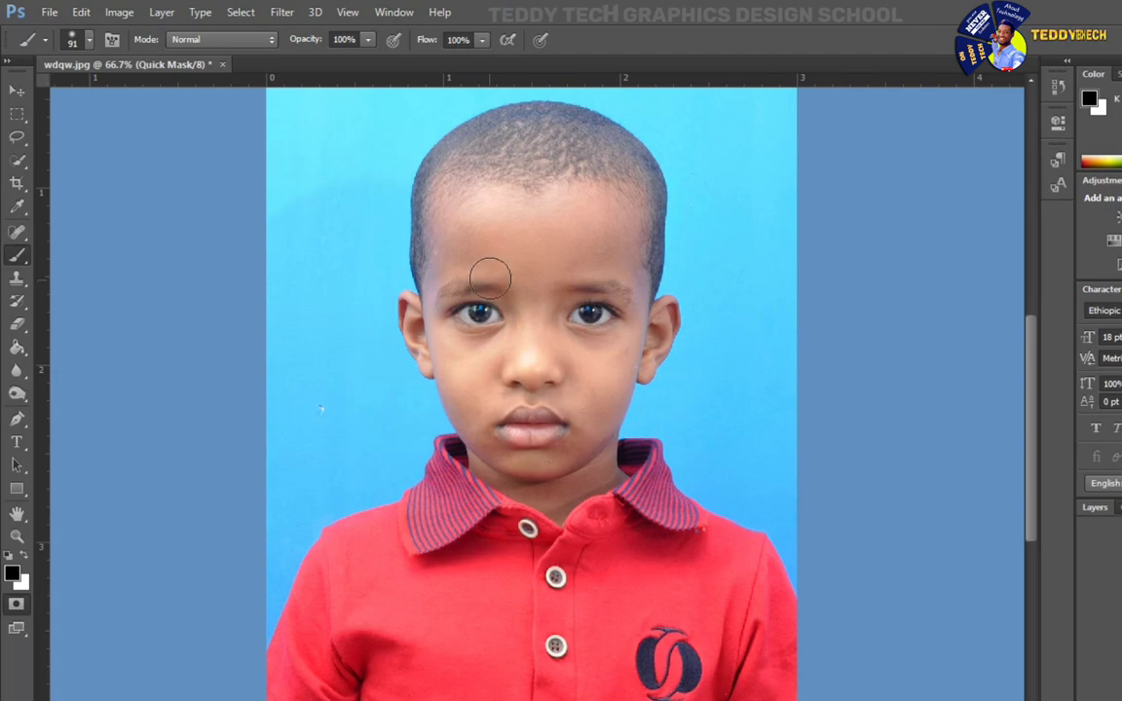
pyautogui.rightClick(566, 261)
pyautogui.click(617, 297)
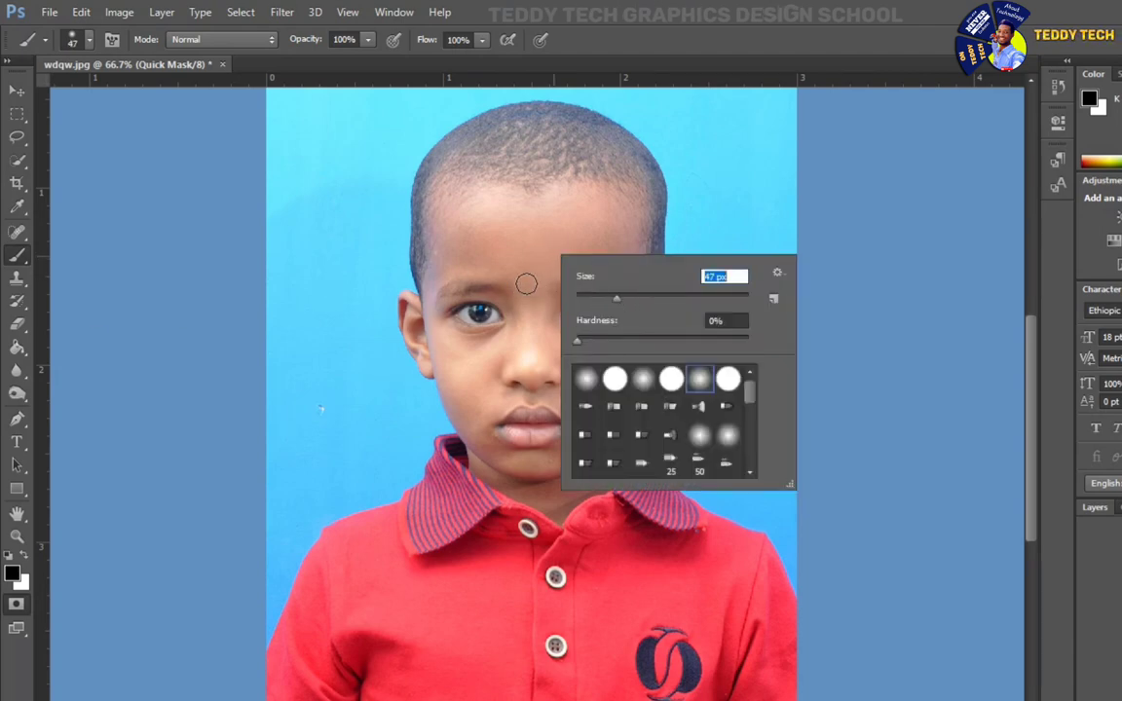
pyautogui.moveTo(526, 284)
pyautogui.mouseDown()
pyautogui.moveTo(454, 266)
pyautogui.moveTo(450, 231)
pyautogui.moveTo(475, 205)
pyautogui.moveTo(583, 202)
pyautogui.moveTo(631, 268)
pyautogui.moveTo(569, 269)
pyautogui.moveTo(521, 223)
pyautogui.moveTo(459, 231)
pyautogui.moveTo(546, 236)
pyautogui.moveTo(505, 252)
pyautogui.moveTo(580, 241)
pyautogui.moveTo(543, 321)
pyautogui.moveTo(460, 385)
pyautogui.moveTo(443, 350)
pyautogui.moveTo(477, 406)
pyautogui.moveTo(458, 402)
pyautogui.moveTo(617, 346)
pyautogui.moveTo(605, 407)
pyautogui.moveTo(592, 376)
pyautogui.mouseUp()
pyautogui.moveTo(562, 469)
pyautogui.mouseDown()
pyautogui.moveTo(476, 428)
pyautogui.moveTo(482, 379)
pyautogui.moveTo(530, 351)
pyautogui.moveTo(604, 370)
pyautogui.moveTo(618, 335)
pyautogui.mouseUp()
pyautogui.scroll(-2, 643, 289)
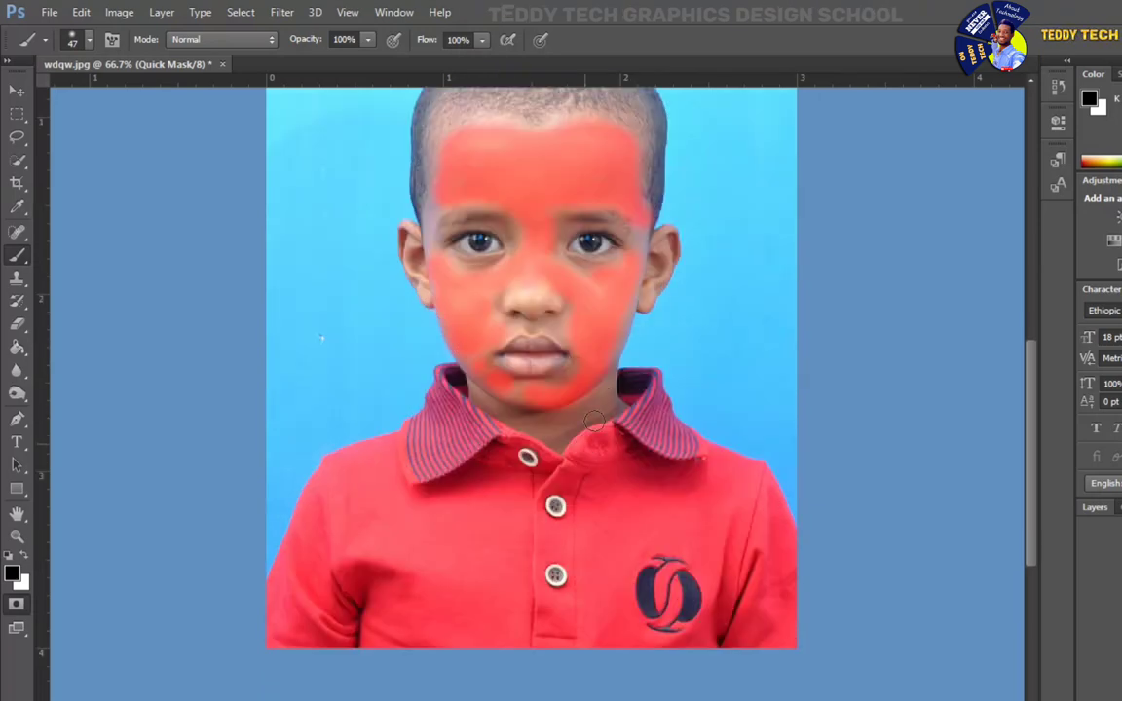
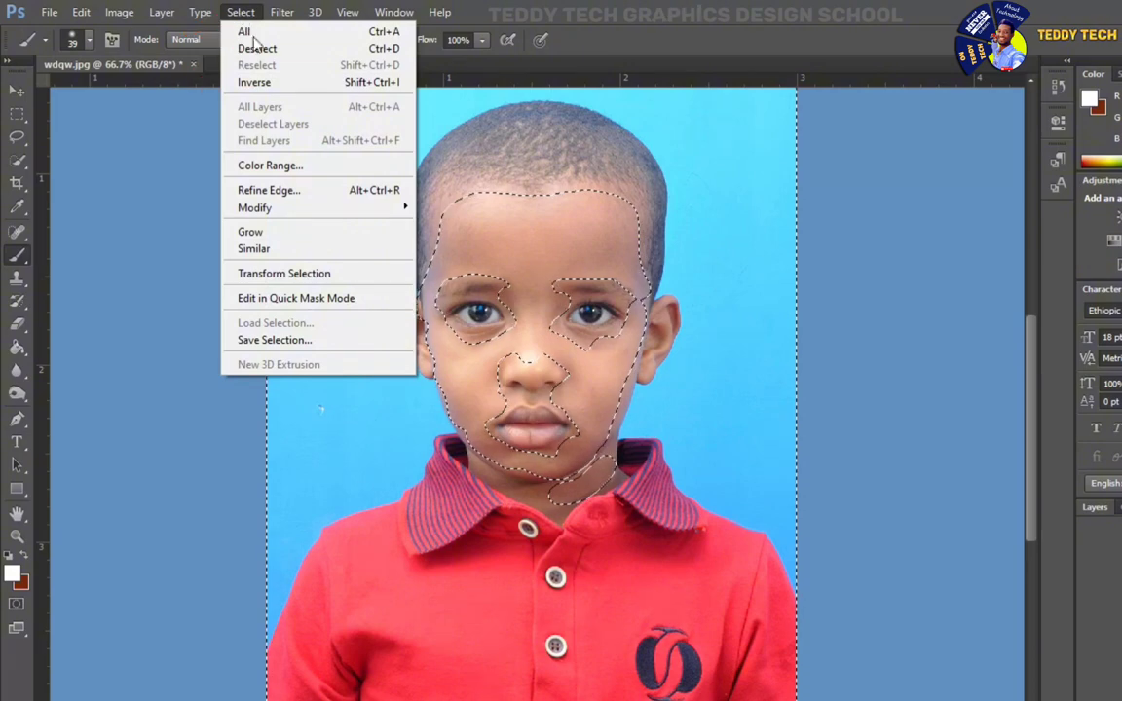
# Step: Invert the selection to the masked face skin and smooth it with a Surface Blur of radius 10 pixels and threshold 255 levels
pyautogui.click(336, 82)
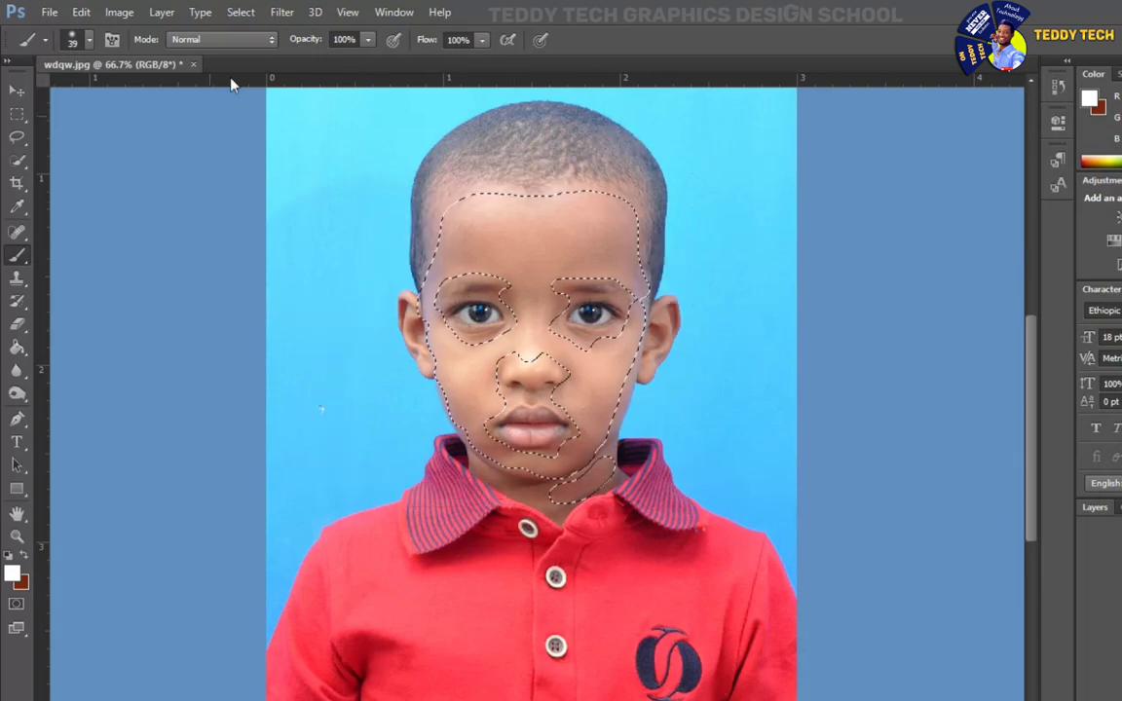
pyautogui.click(282, 12)
pyautogui.press('Escape')
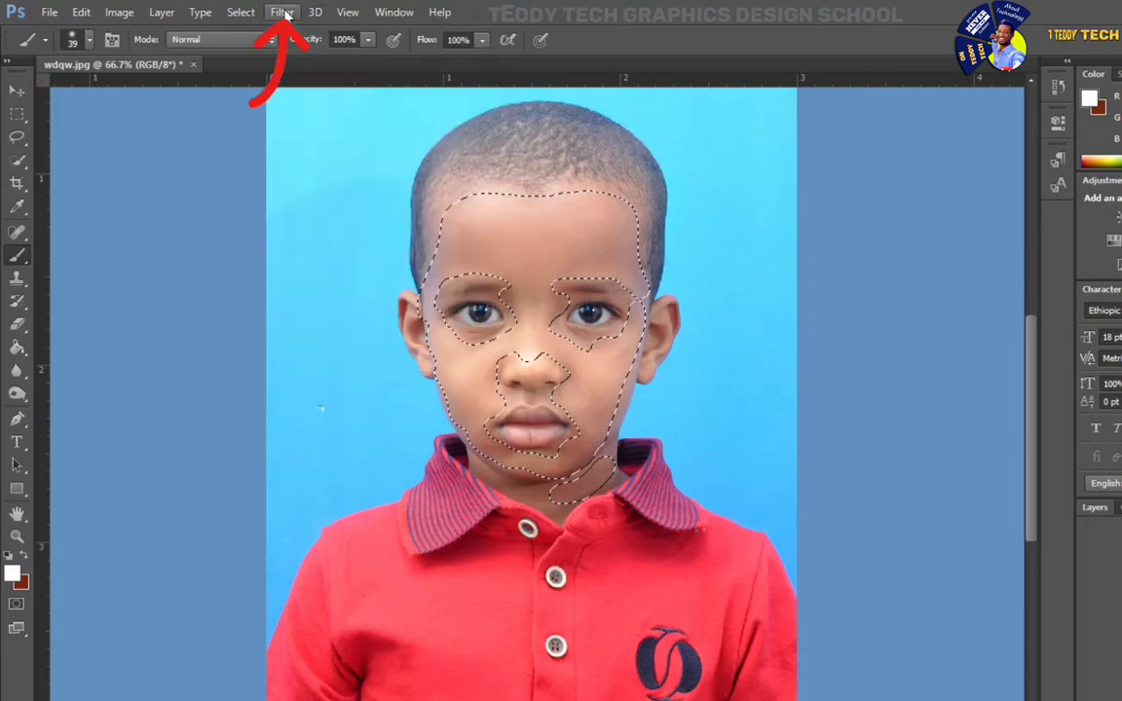
pyautogui.click(282, 12)
pyautogui.moveTo(370, 188)
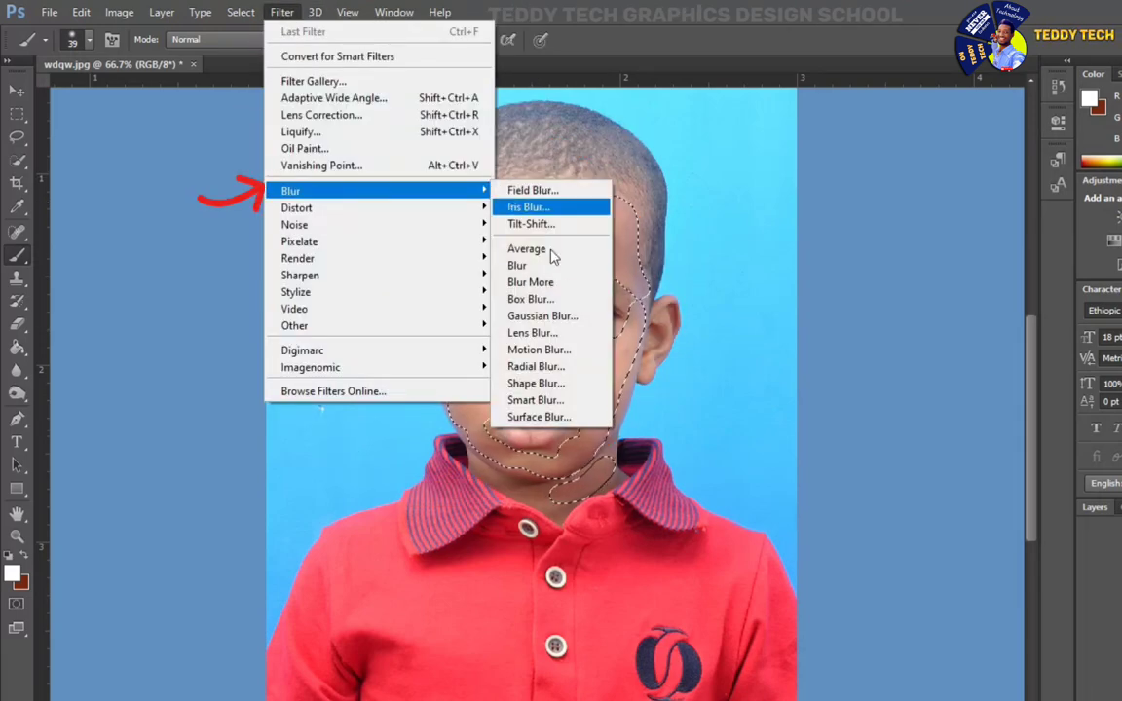
pyautogui.click(538, 416)
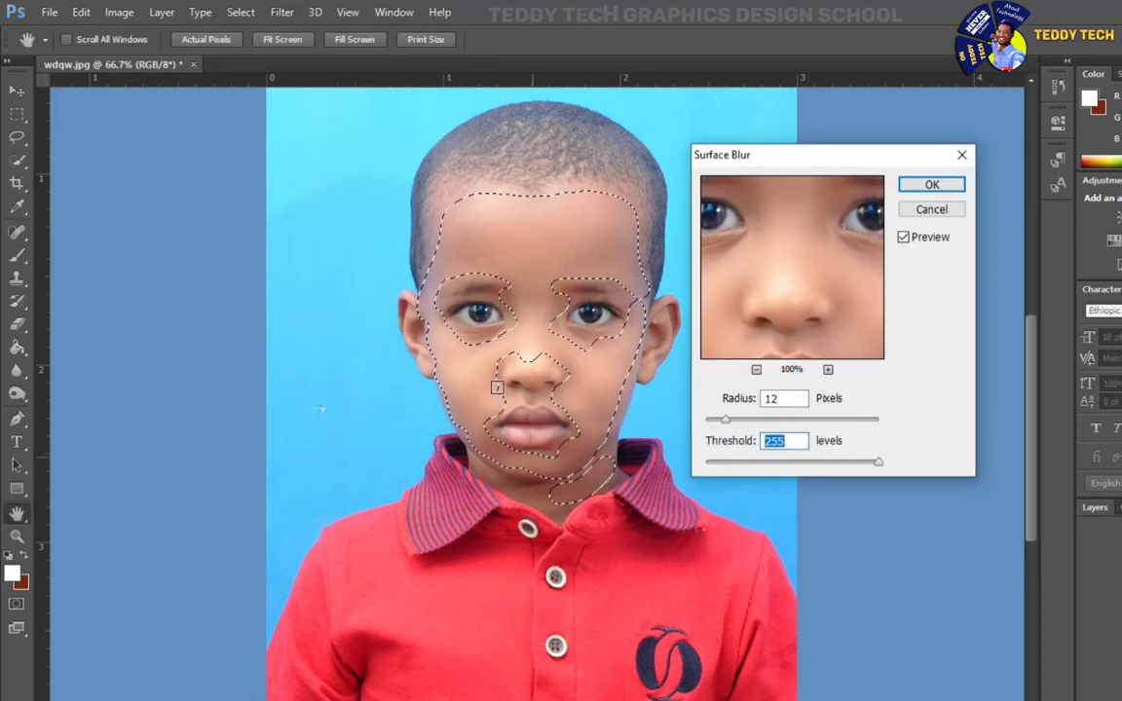
pyautogui.moveTo(728, 422); pyautogui.dragTo(830, 430)
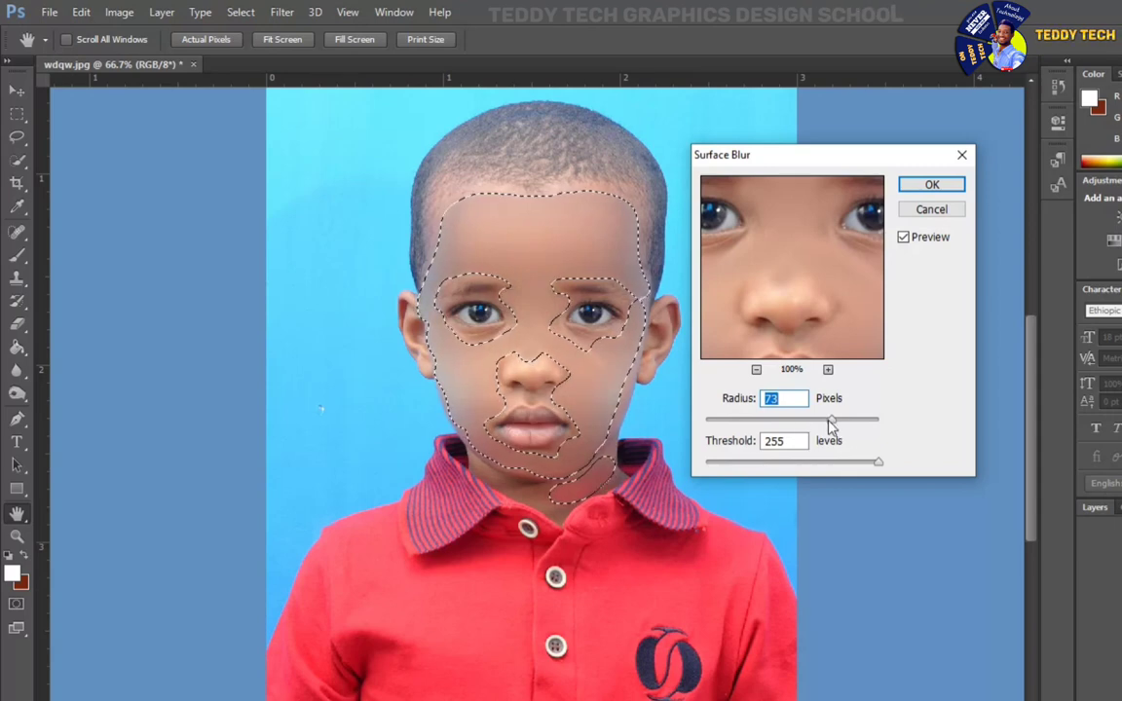
pyautogui.moveTo(718, 426); pyautogui.dragTo(722, 431)
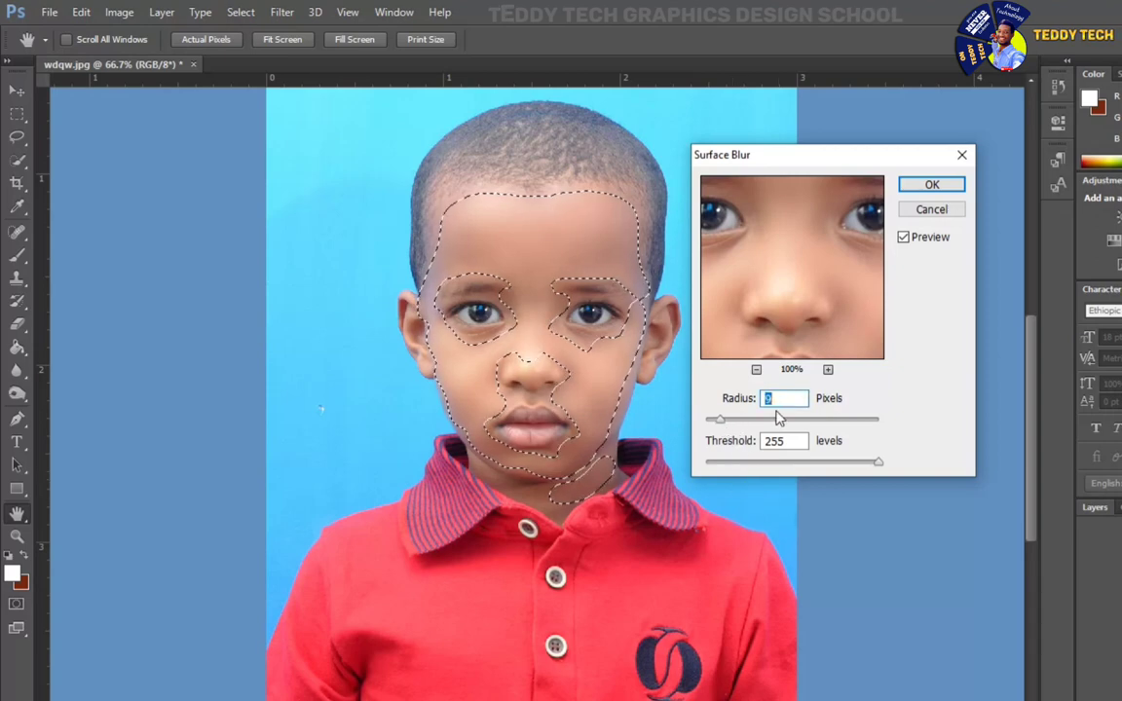
pyautogui.press('Up')
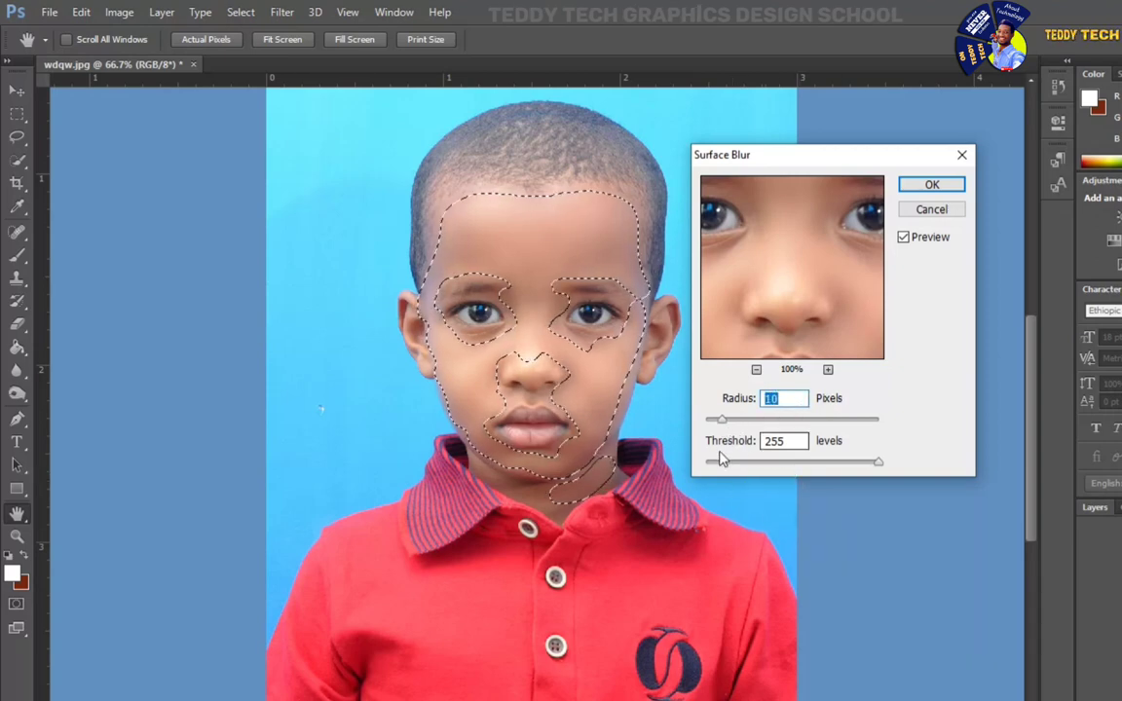
pyautogui.press('Tab')
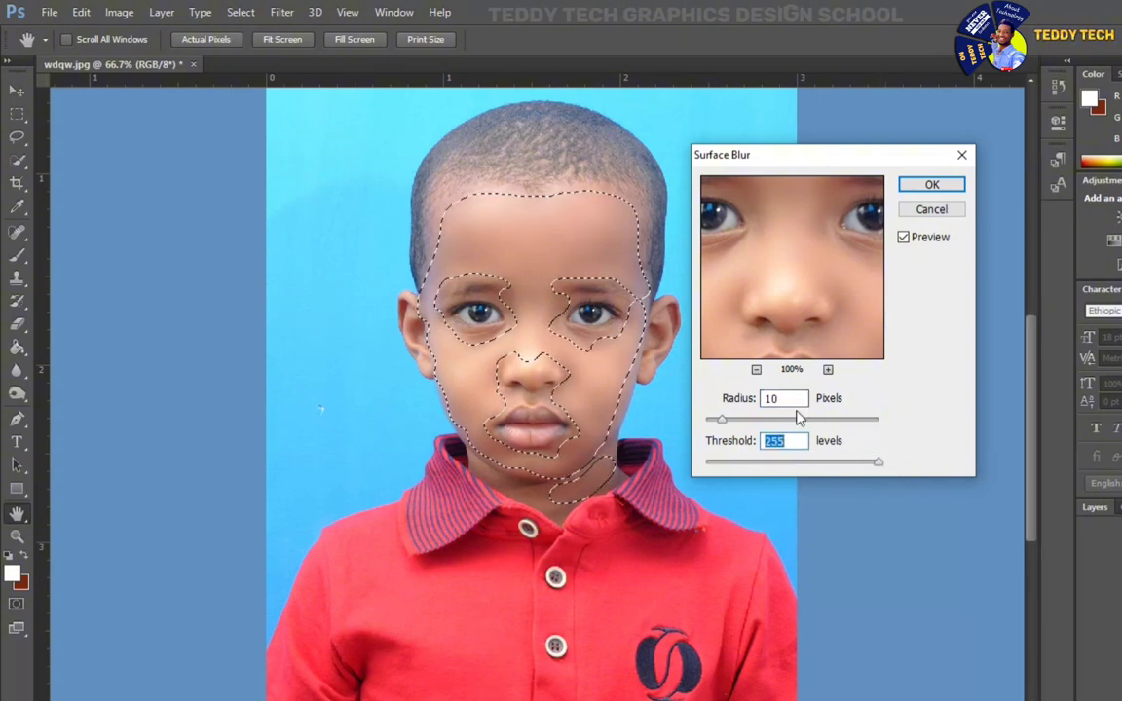
pyautogui.click(932, 185)
# Step: Deselect the smoothed face skin and switch to the Blur tool
pyautogui.press('b')
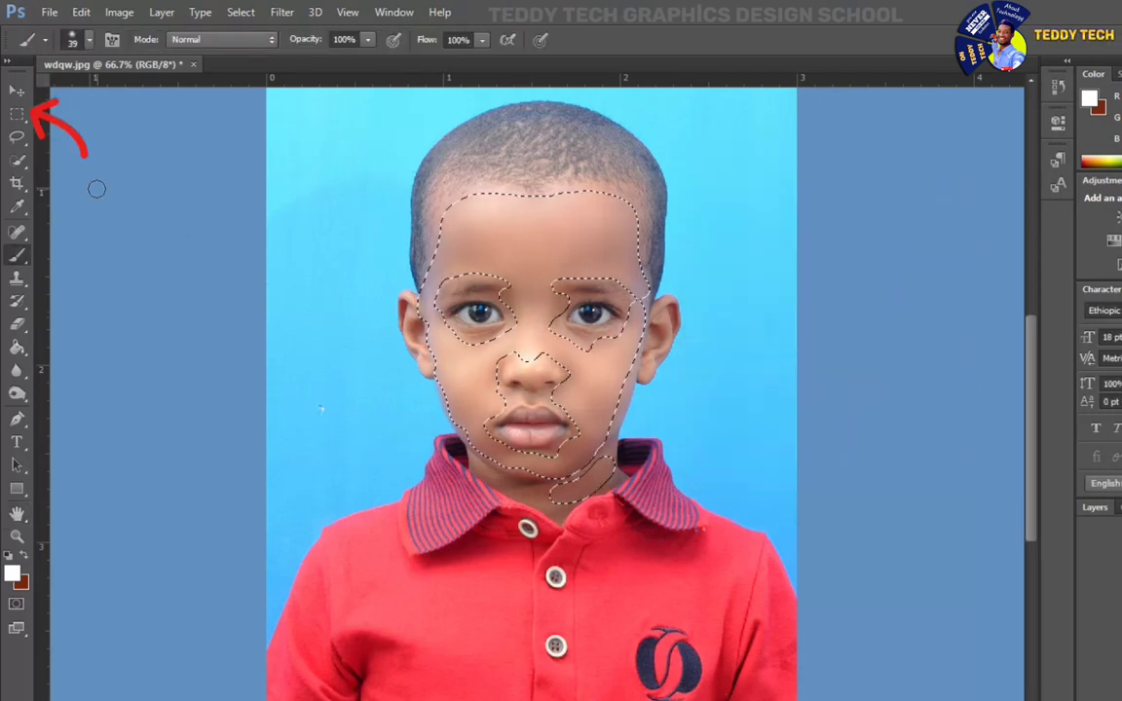
pyautogui.click(16, 115)
pyautogui.rightClick(319, 224)
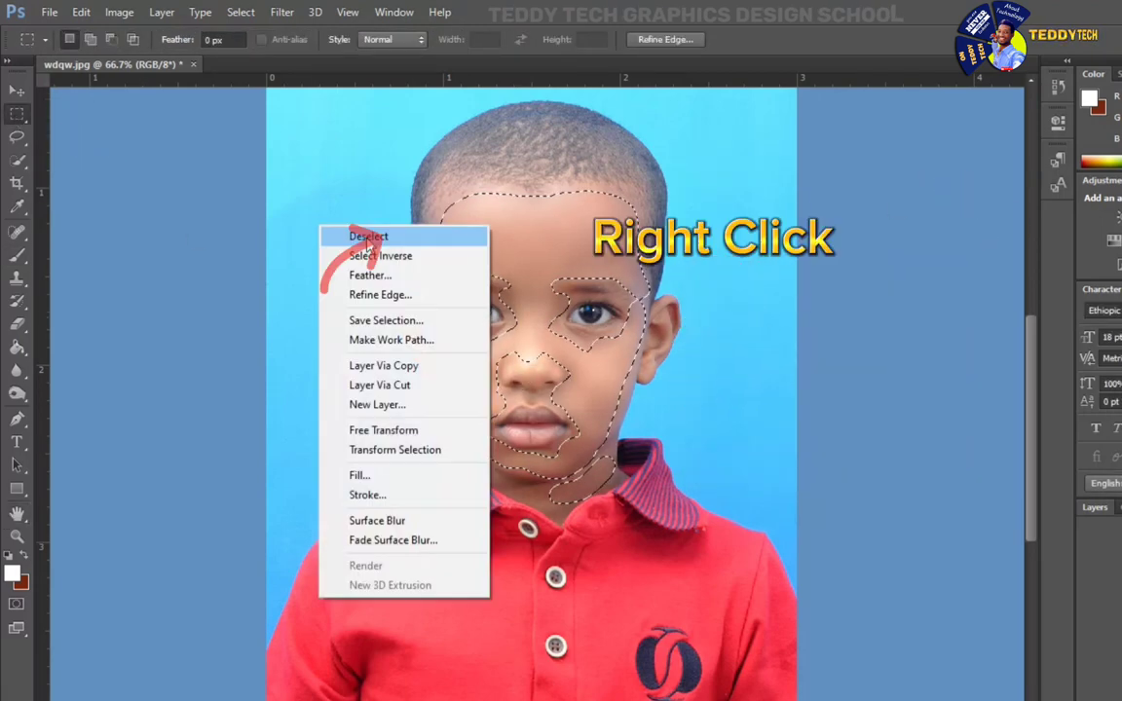
pyautogui.click(341, 231)
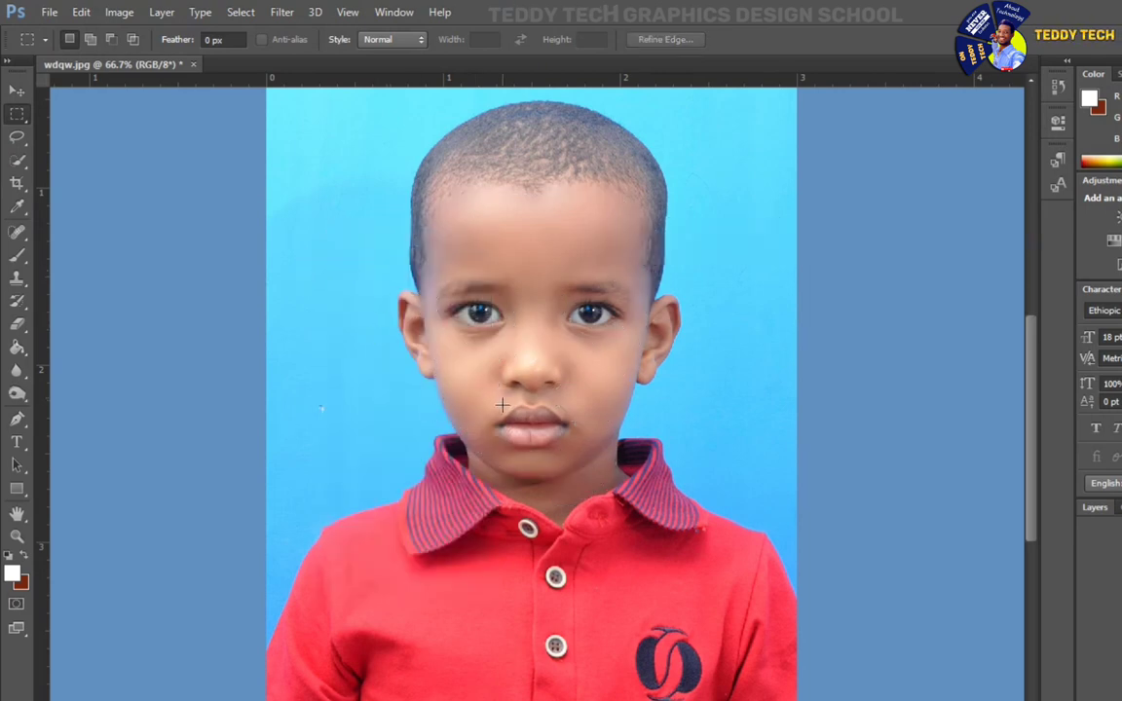
pyautogui.click(18, 372)
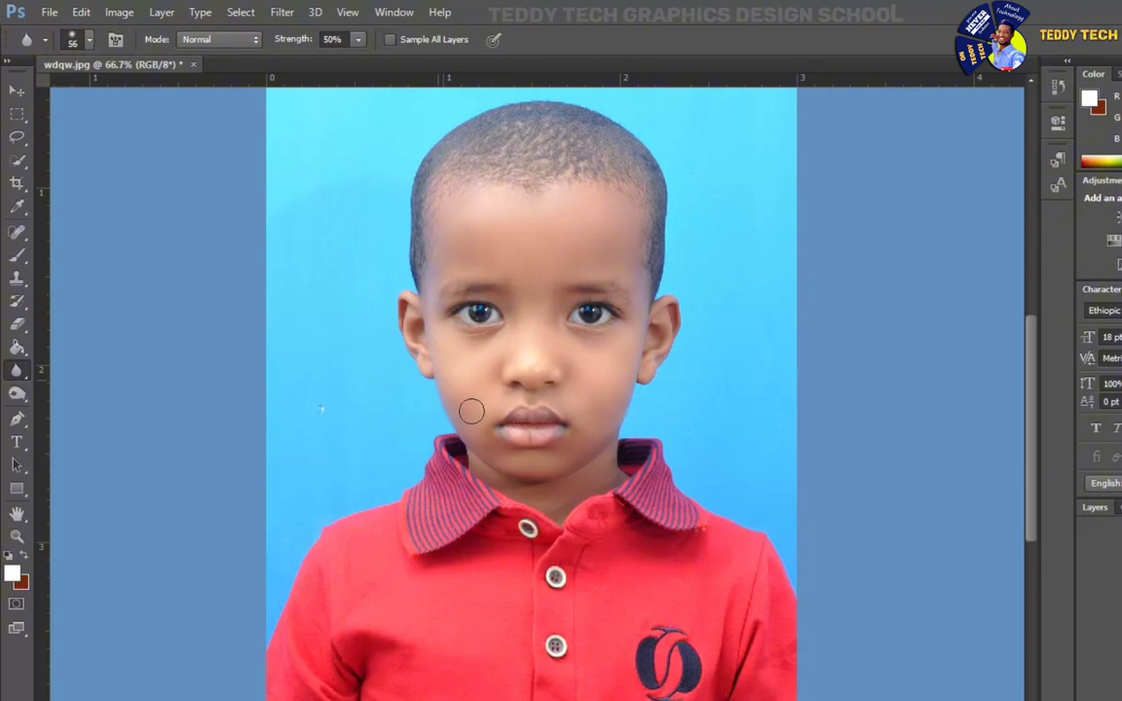
# Step: Apply a Photo Filter adjustment to the portrait, choosing another preset filter and lowering its density
pyautogui.scroll(3, 471, 411)
pyautogui.scroll(-4, 448, 496)
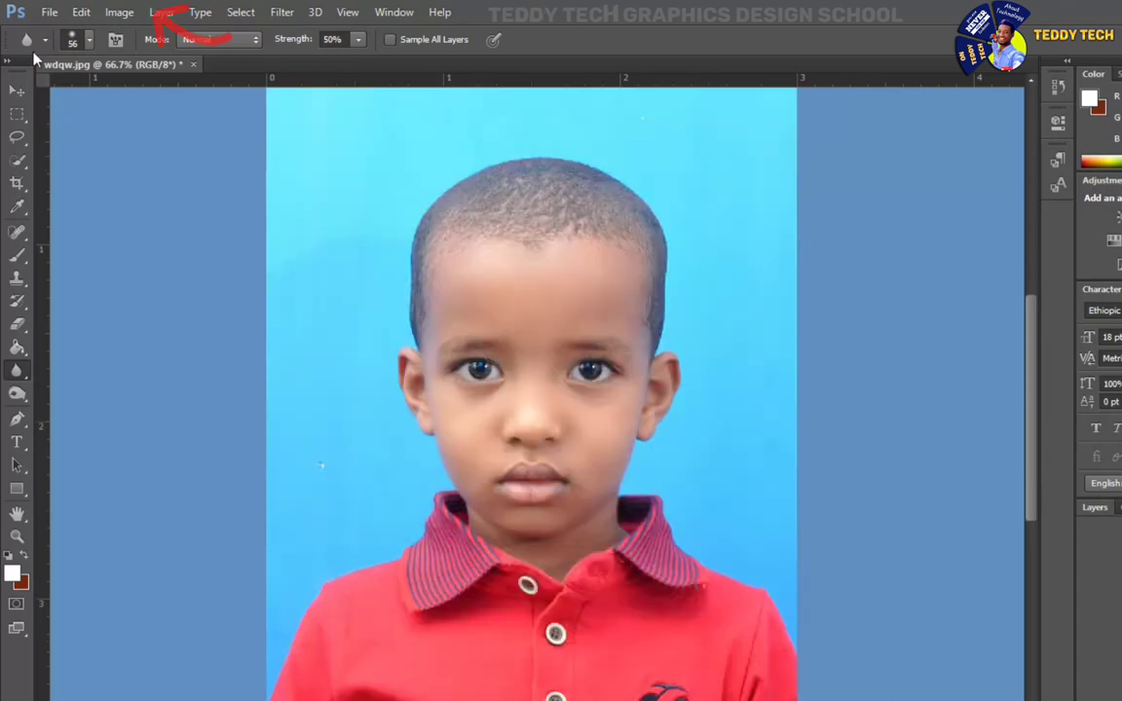
pyautogui.click(118, 12)
pyautogui.click(113, 12)
pyautogui.click(118, 12)
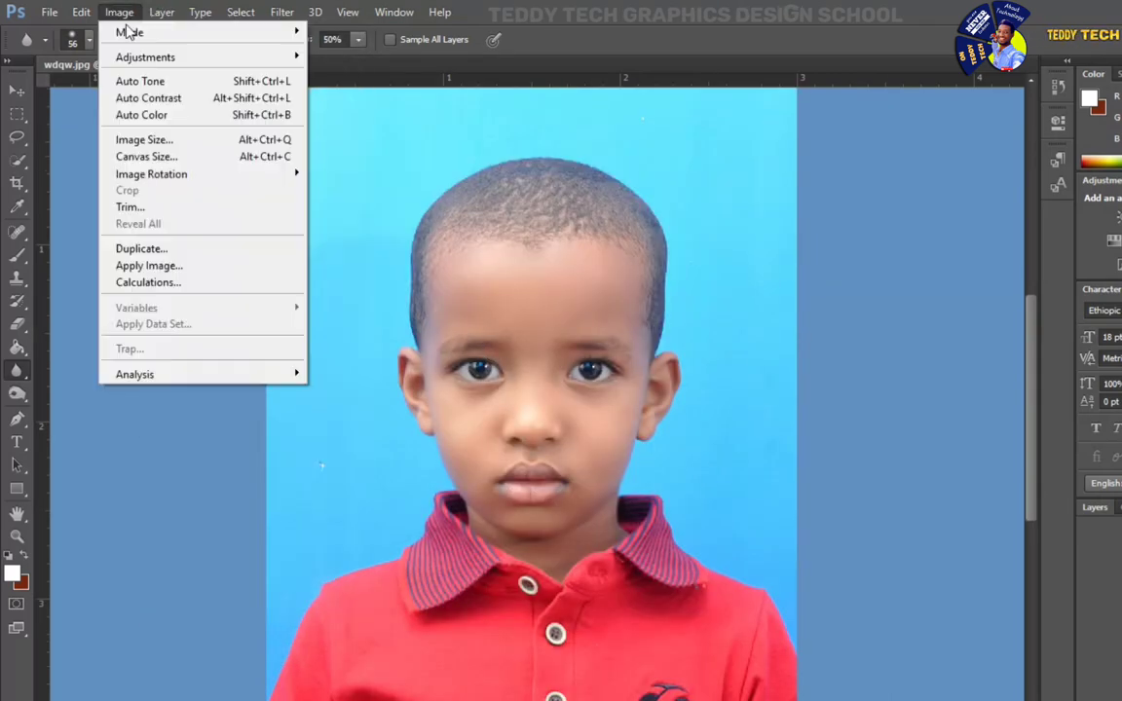
pyautogui.moveTo(153, 58)
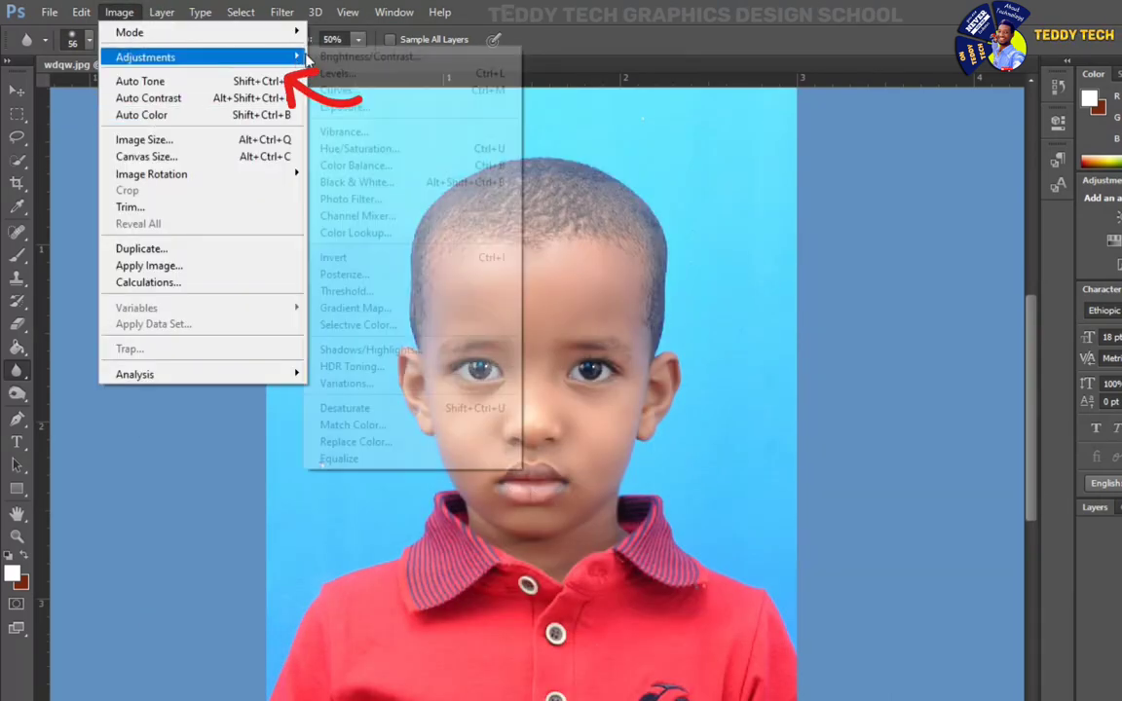
pyautogui.click(410, 199)
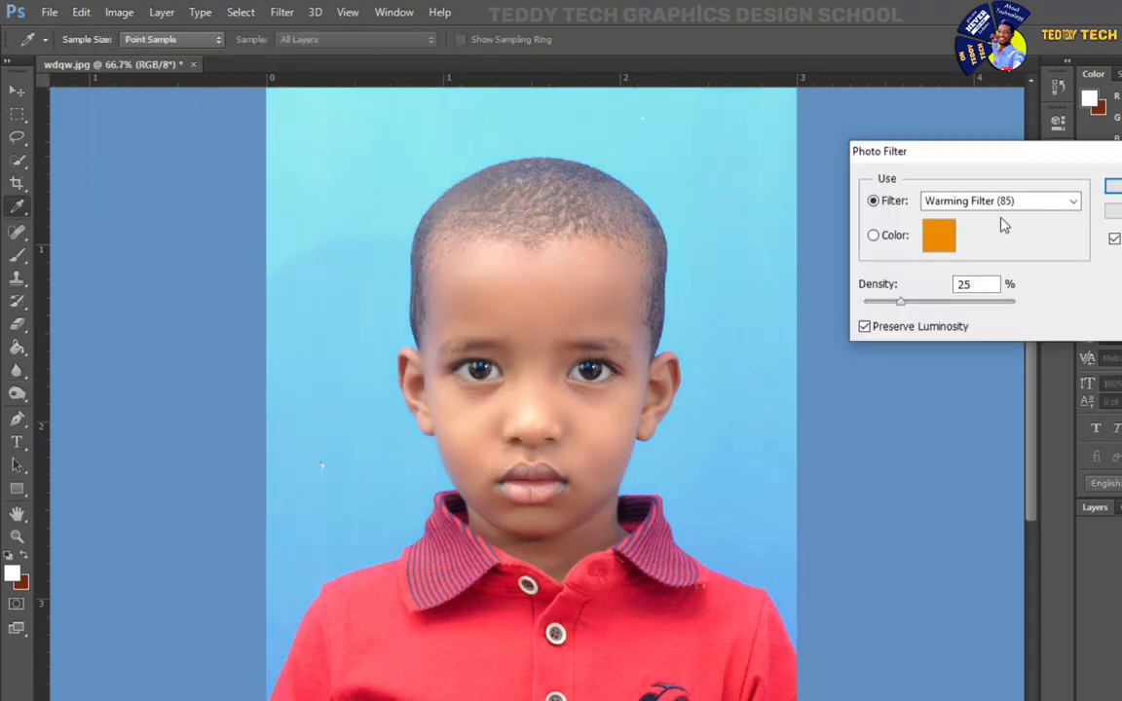
pyautogui.click(998, 201)
pyautogui.click(995, 307)
pyautogui.moveTo(899, 302); pyautogui.dragTo(871, 302)
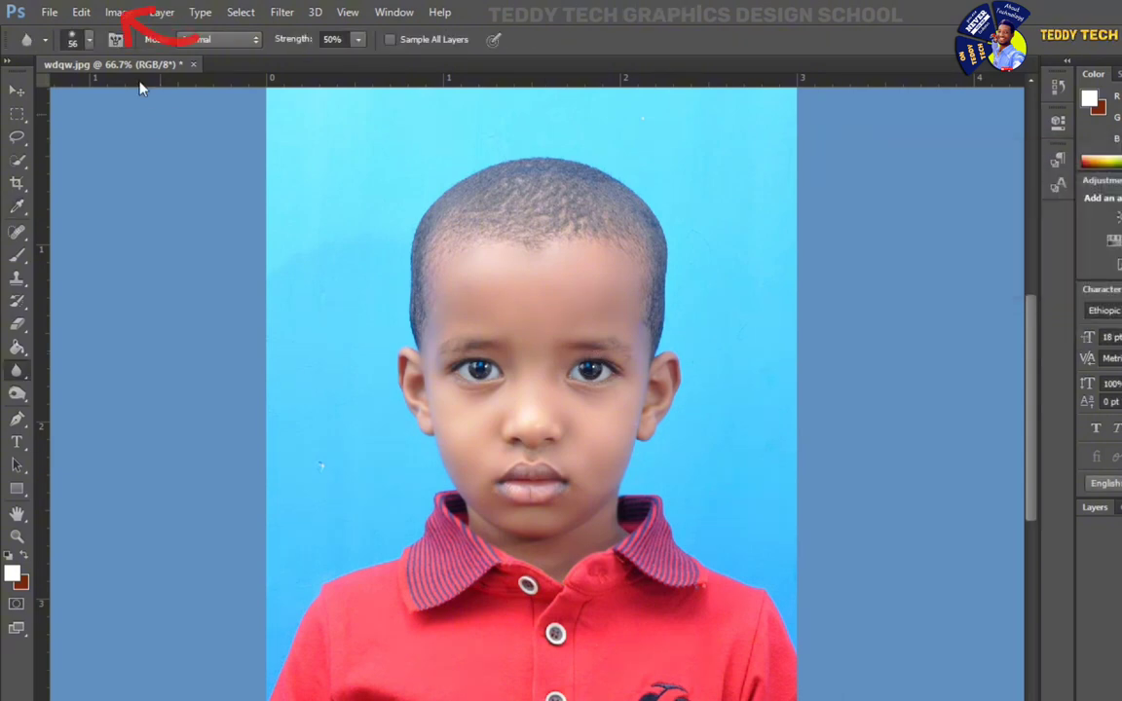
# Step: Apply an Exposure adjustment to the portrait with a gamma correction of 0.84 and a slightly negative offset
pyautogui.click(117, 12)
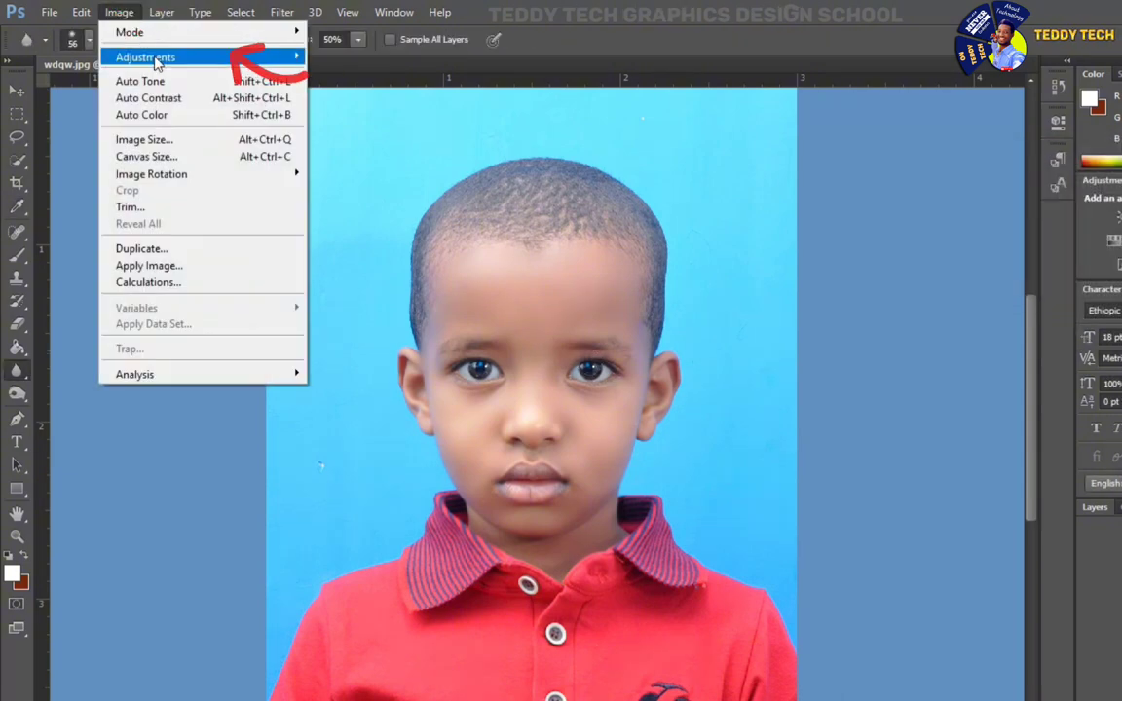
pyautogui.moveTo(229, 56)
pyautogui.click(373, 112)
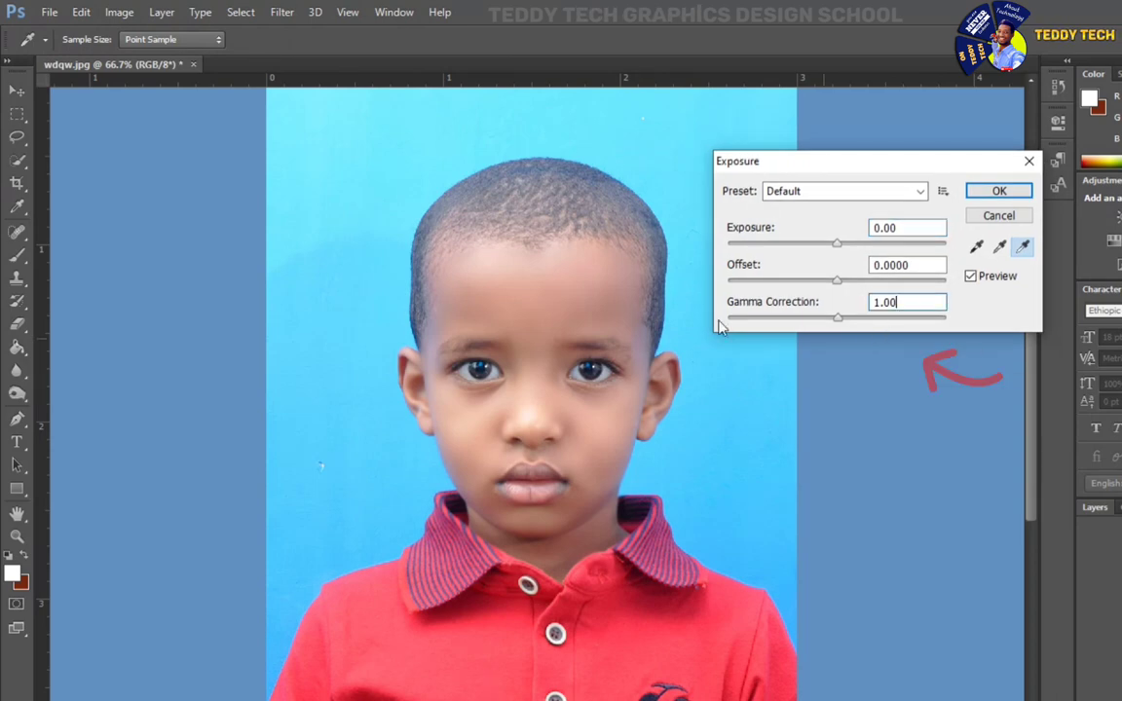
pyautogui.moveTo(835, 319); pyautogui.dragTo(849, 325)
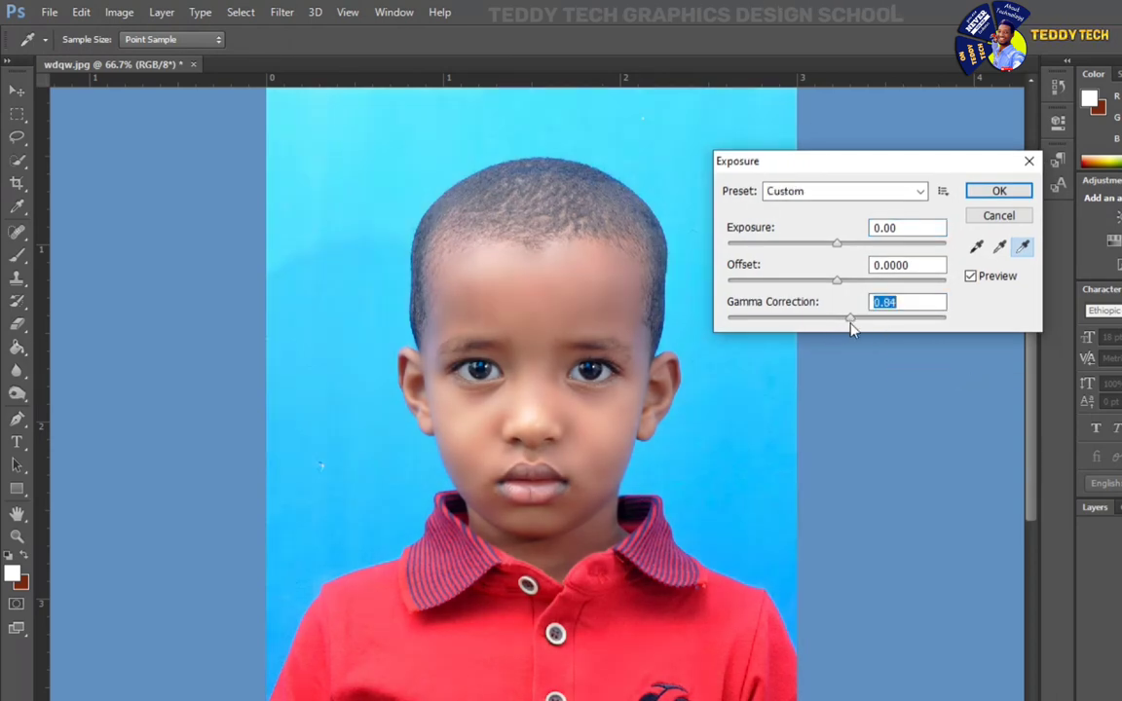
pyautogui.moveTo(836, 282); pyautogui.dragTo(828, 314)
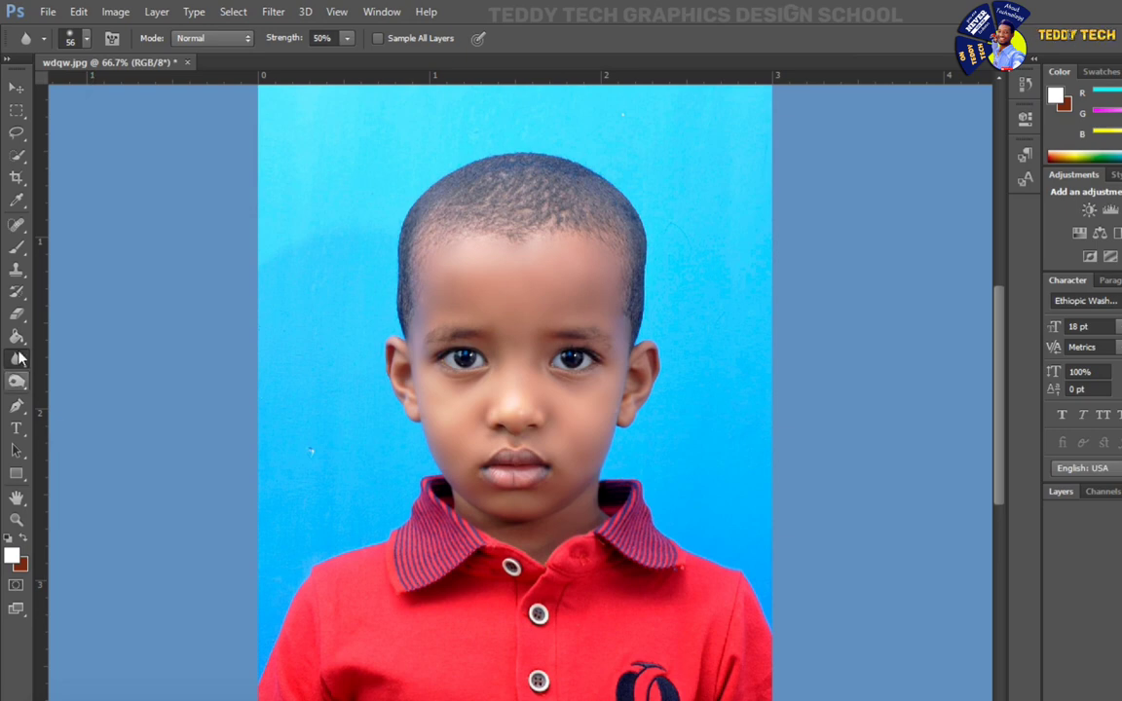
# Step: Select the entire portrait with a rectangular marquee around its edges
pyautogui.click(22, 524)
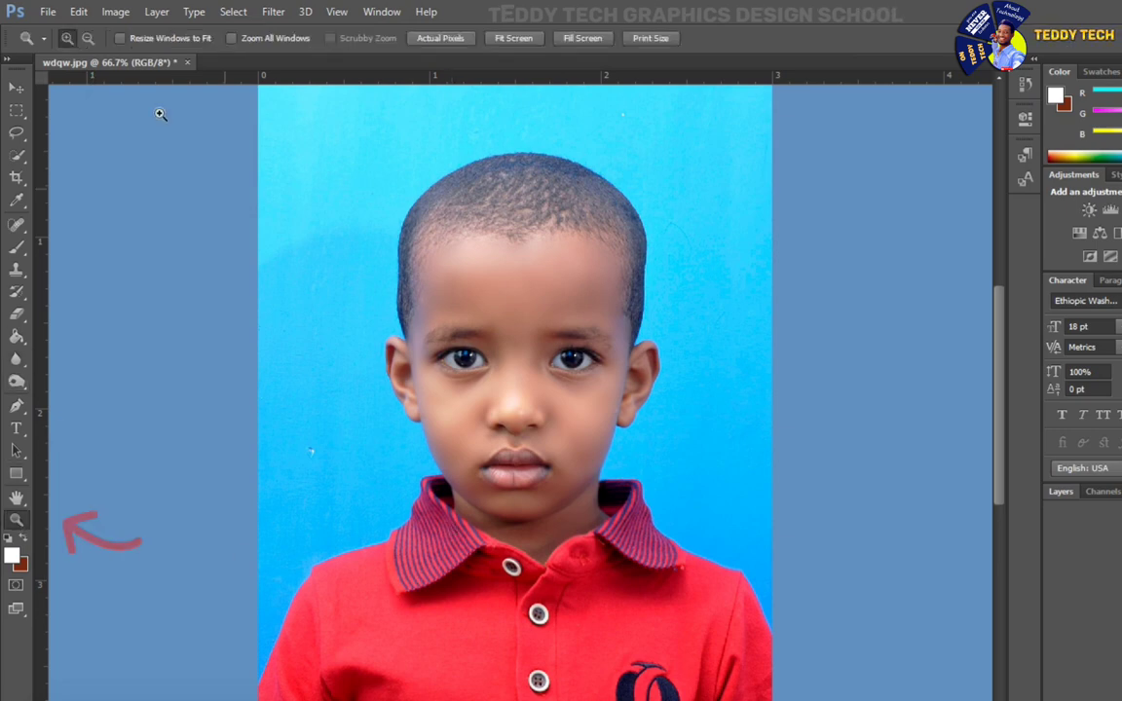
pyautogui.click(88, 38)
pyautogui.click(492, 388)
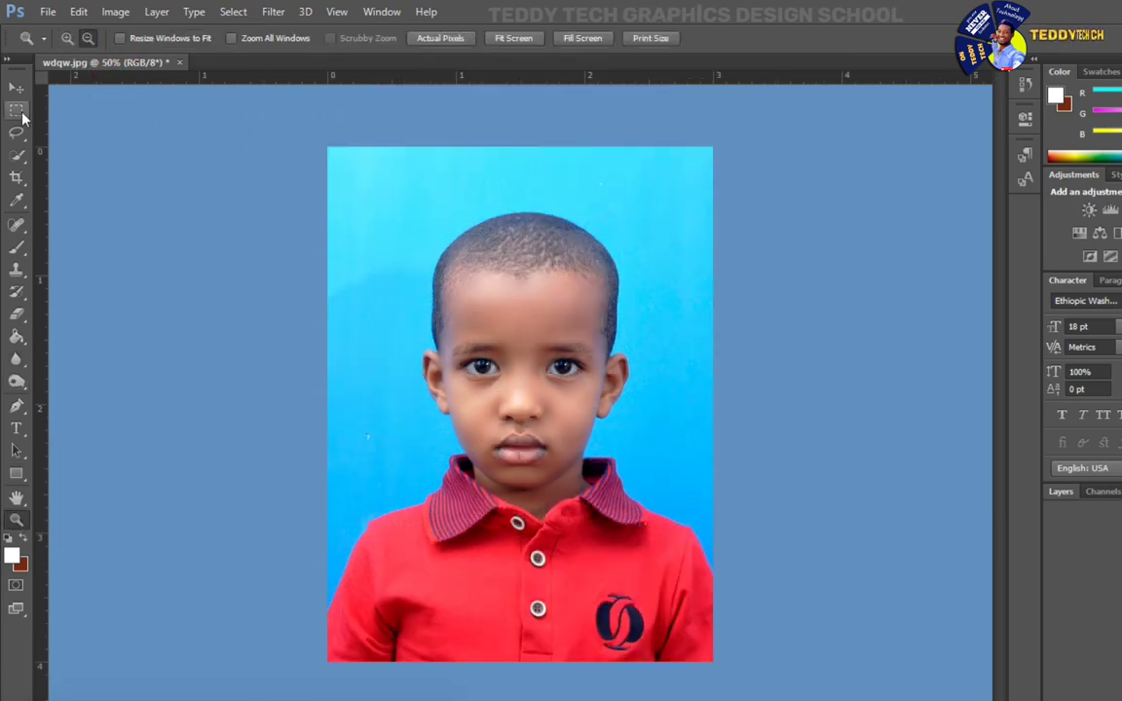
pyautogui.click(17, 110)
pyautogui.moveTo(315, 138); pyautogui.dragTo(760, 633)
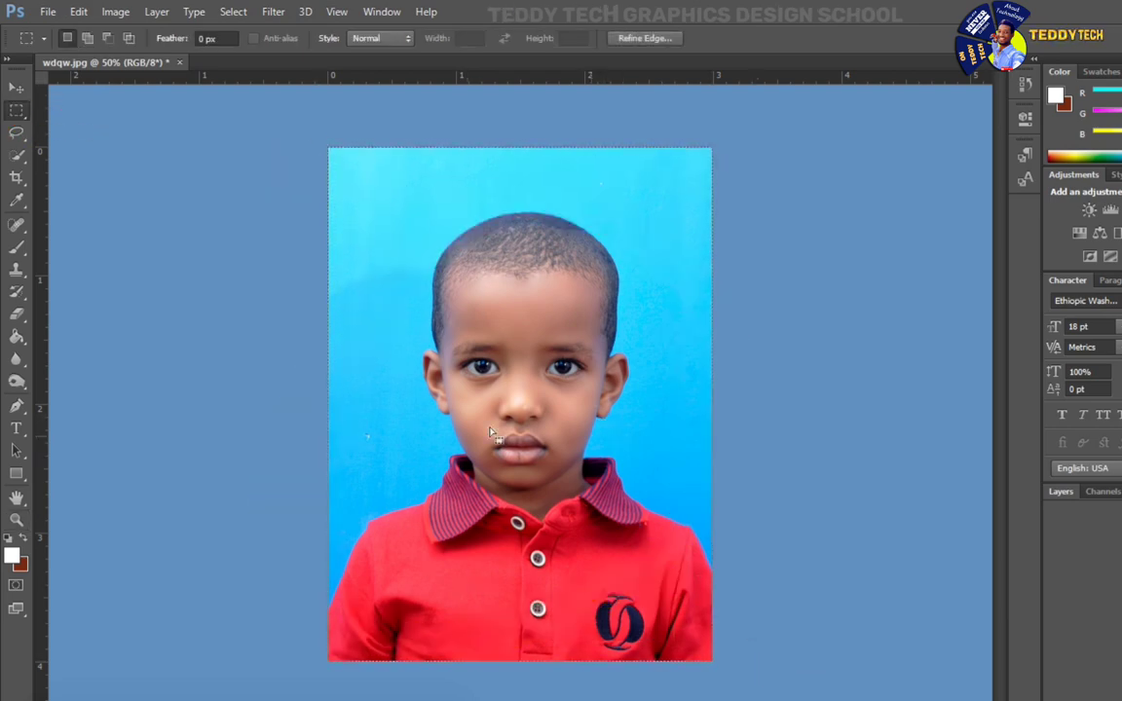
# Step: Stroke the selected portrait edge inside with a 5 px border in near-black #1f0909, and deselect it
pyautogui.rightClick(495, 297)
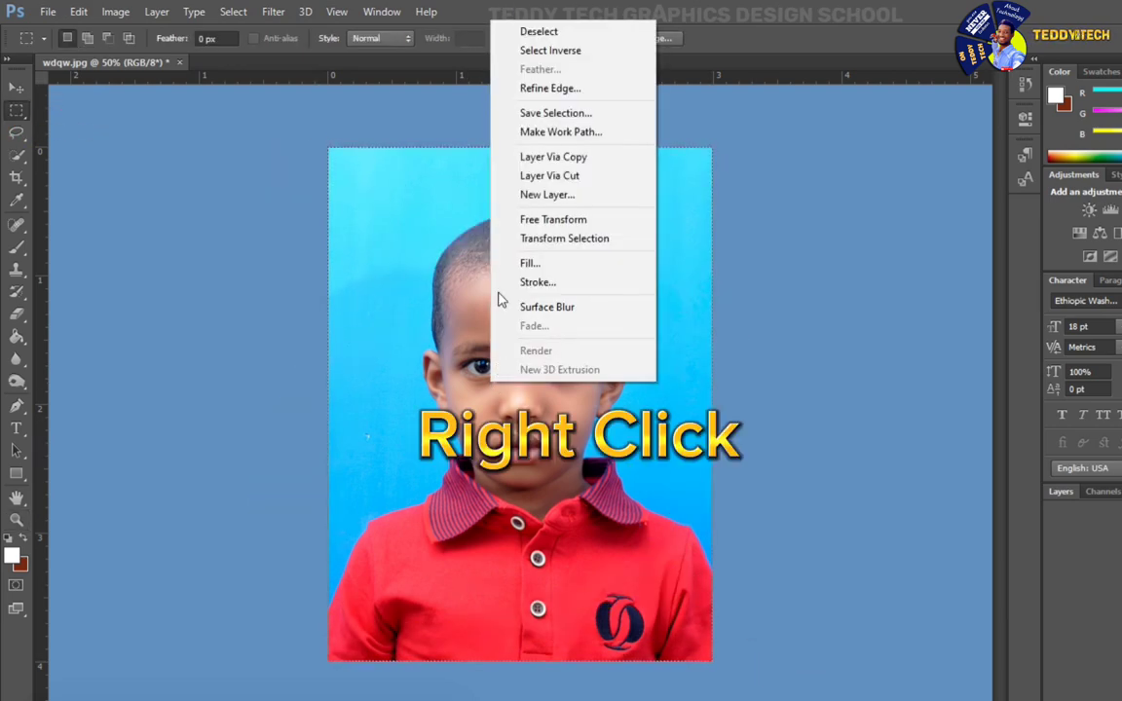
pyautogui.click(572, 290)
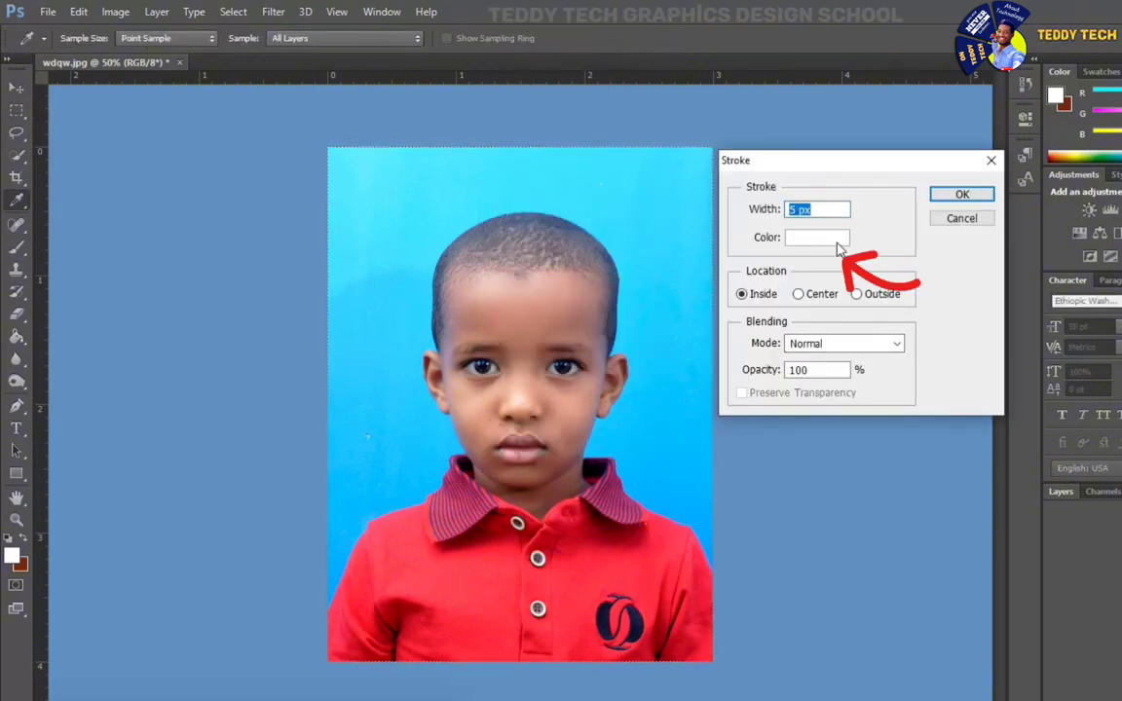
pyautogui.click(838, 247)
pyautogui.click(882, 541)
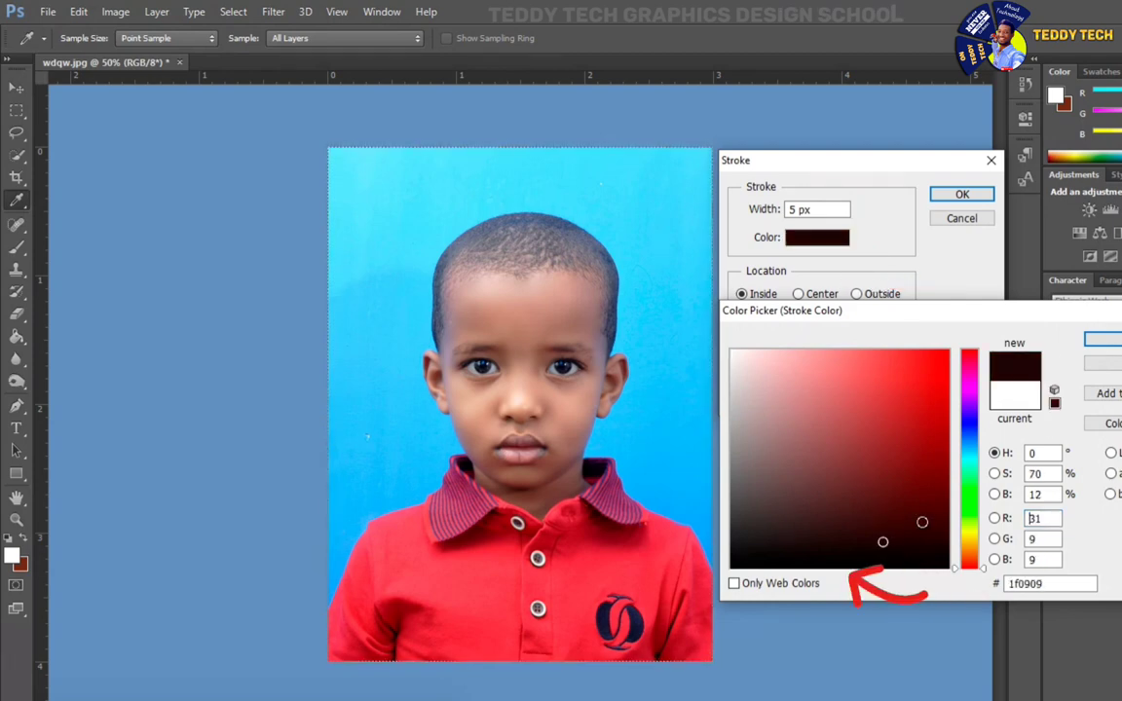
pyautogui.click(1101, 339)
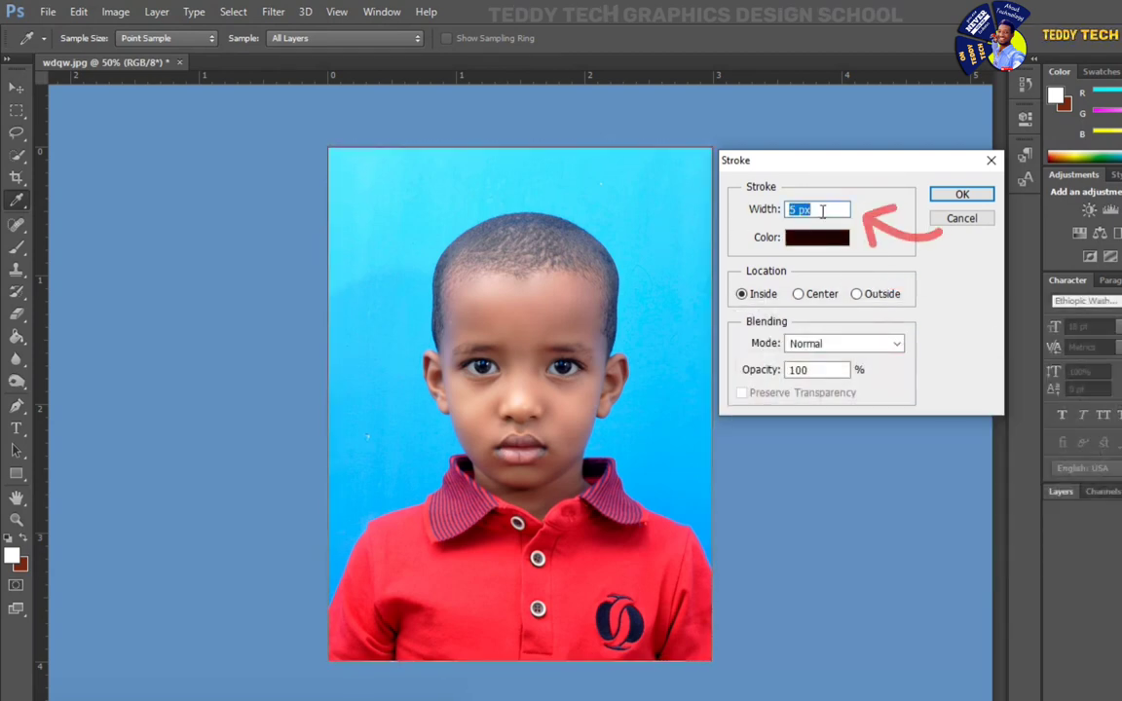
pyautogui.click(961, 194)
pyautogui.press('m')
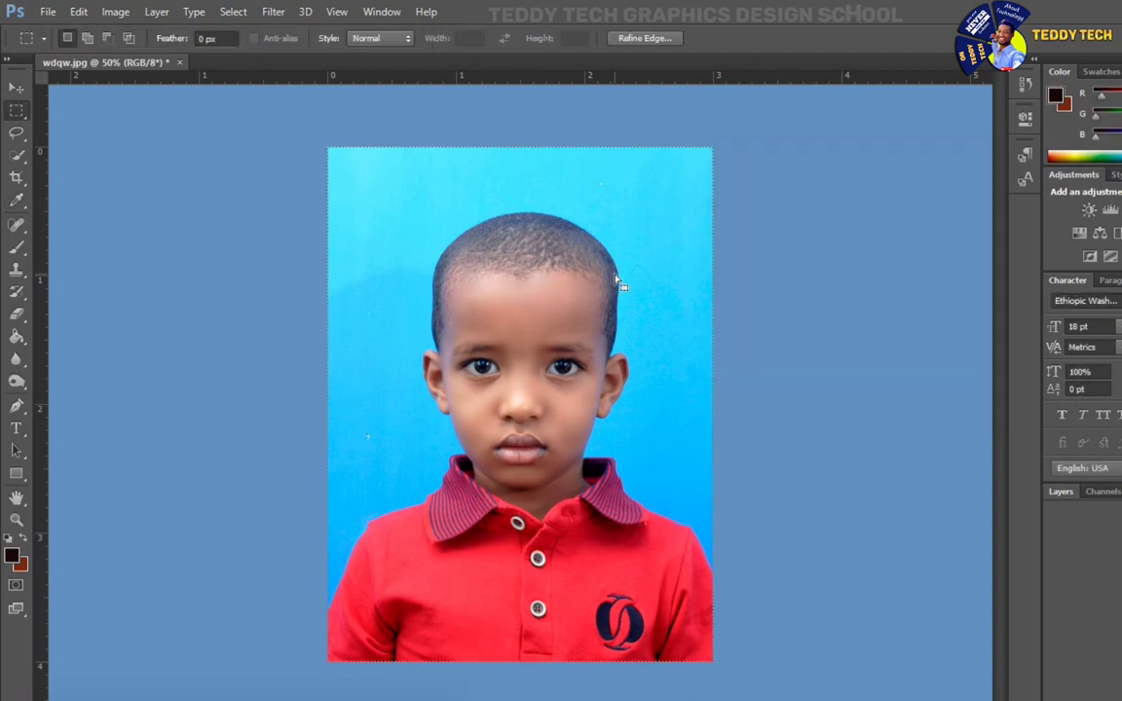
pyautogui.rightClick(466, 255)
pyautogui.click(491, 261)
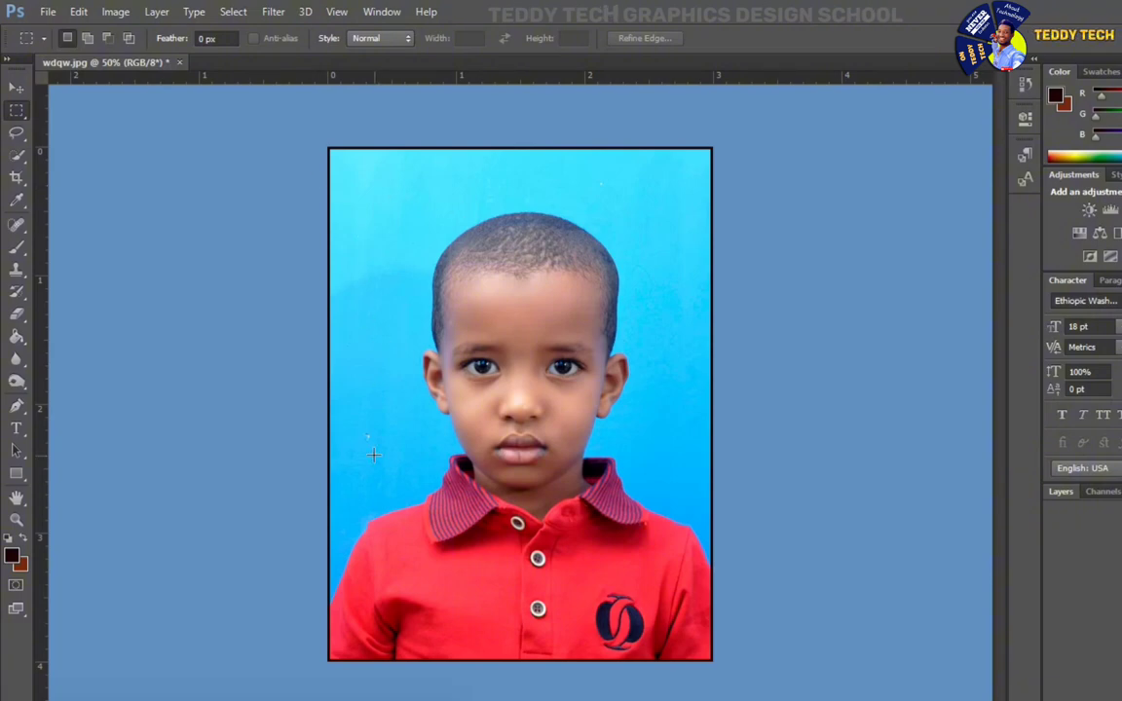
# Step: Retouch the specks and marks in the blue background around the boy with the Clone Stamp
pyautogui.scroll(3, 373, 454)
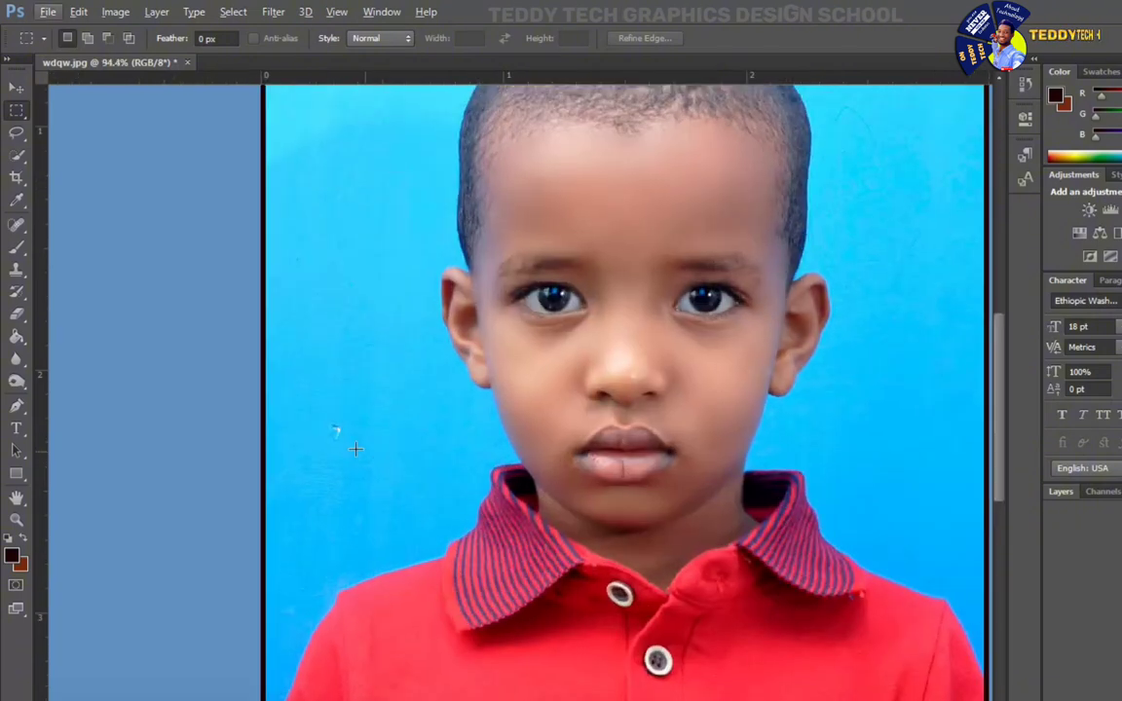
pyautogui.click(17, 269)
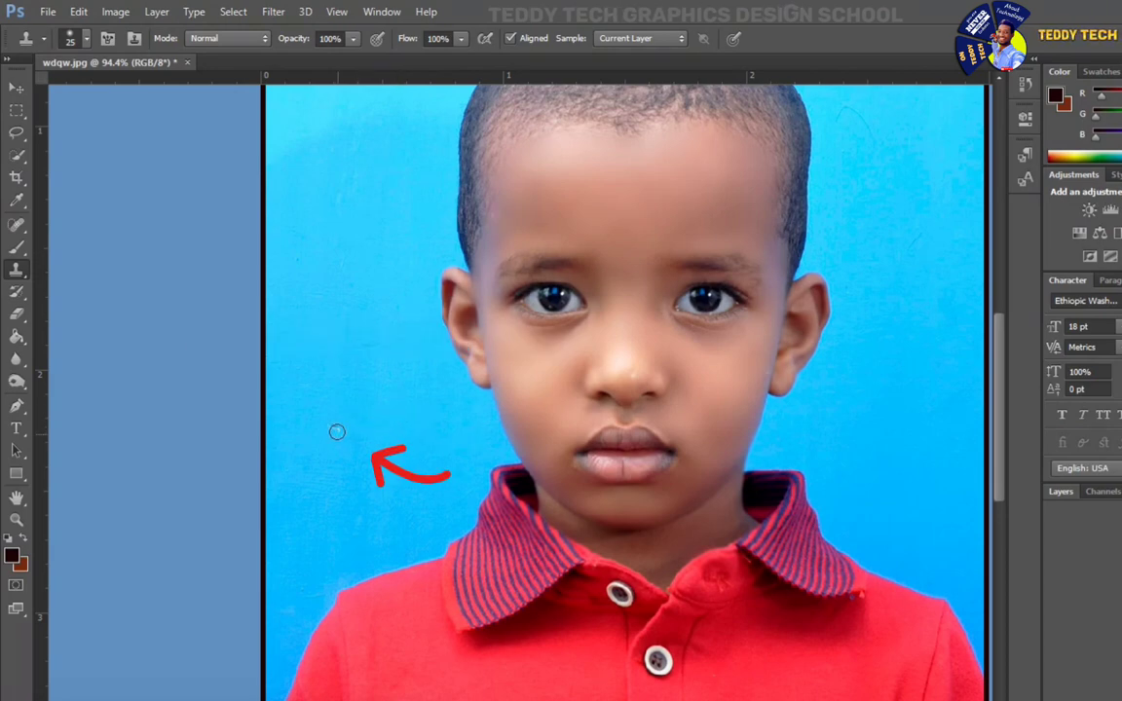
pyautogui.scroll(3, 528, 255)
pyautogui.scroll(2, 528, 256)
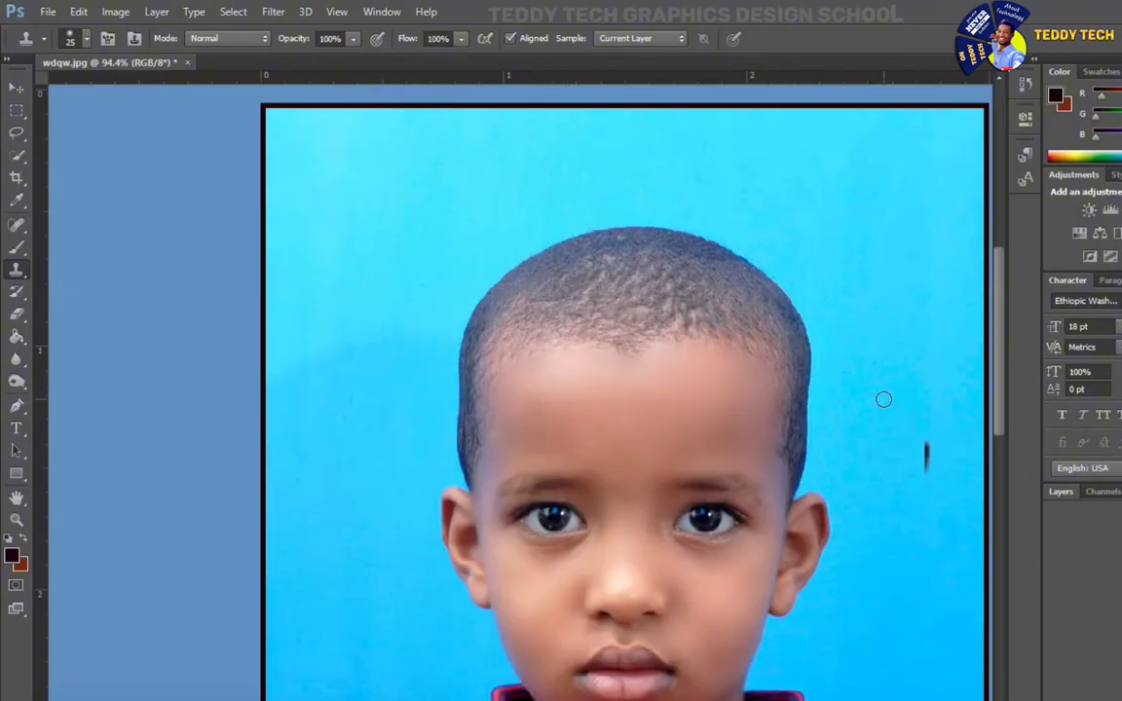
pyautogui.moveTo(940, 447); pyautogui.dragTo(928, 469)
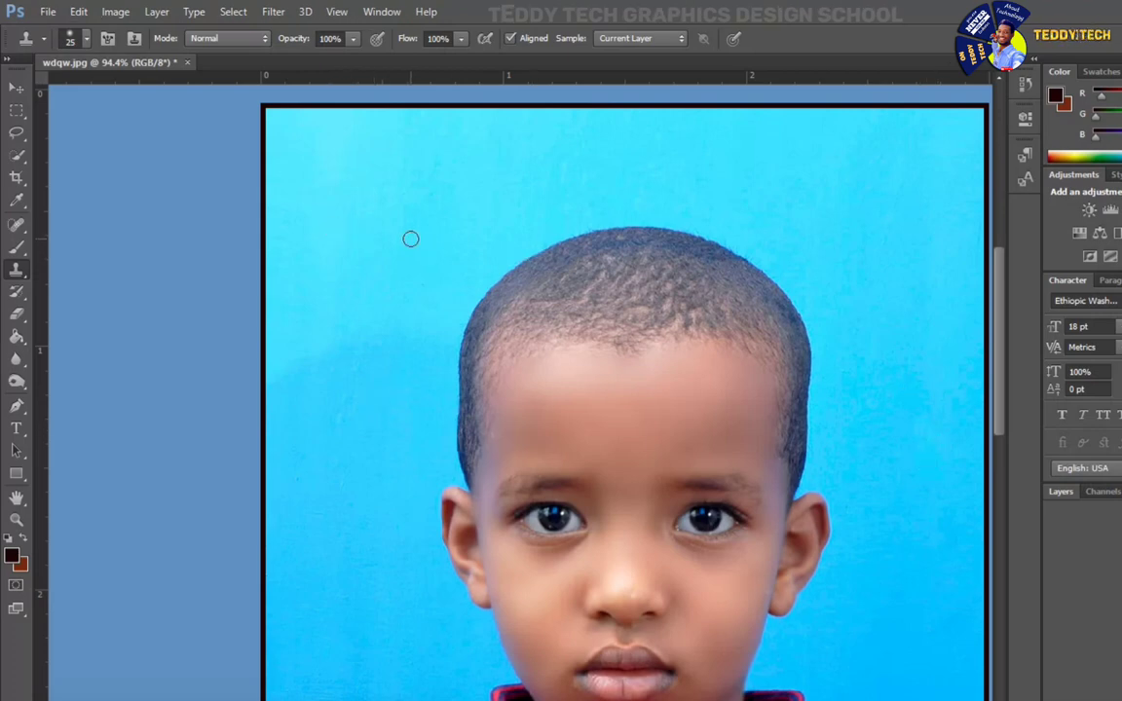
pyautogui.moveTo(353, 368); pyautogui.dragTo(352, 389)
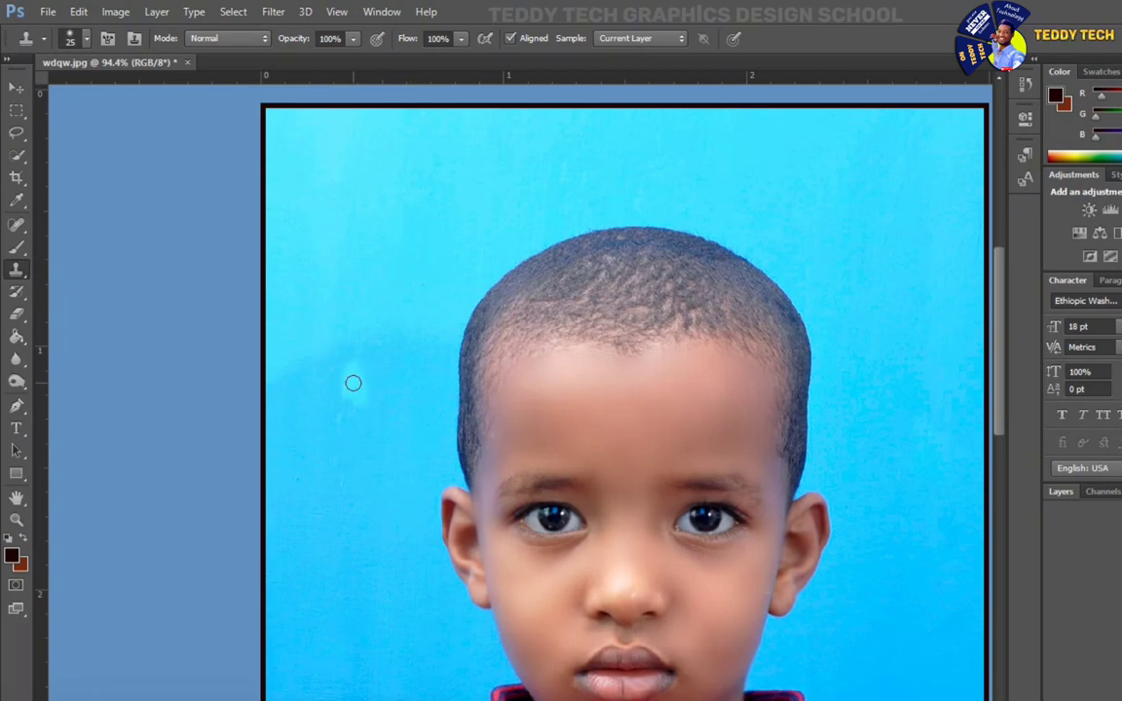
pyautogui.moveTo(444, 451); pyautogui.dragTo(399, 437)
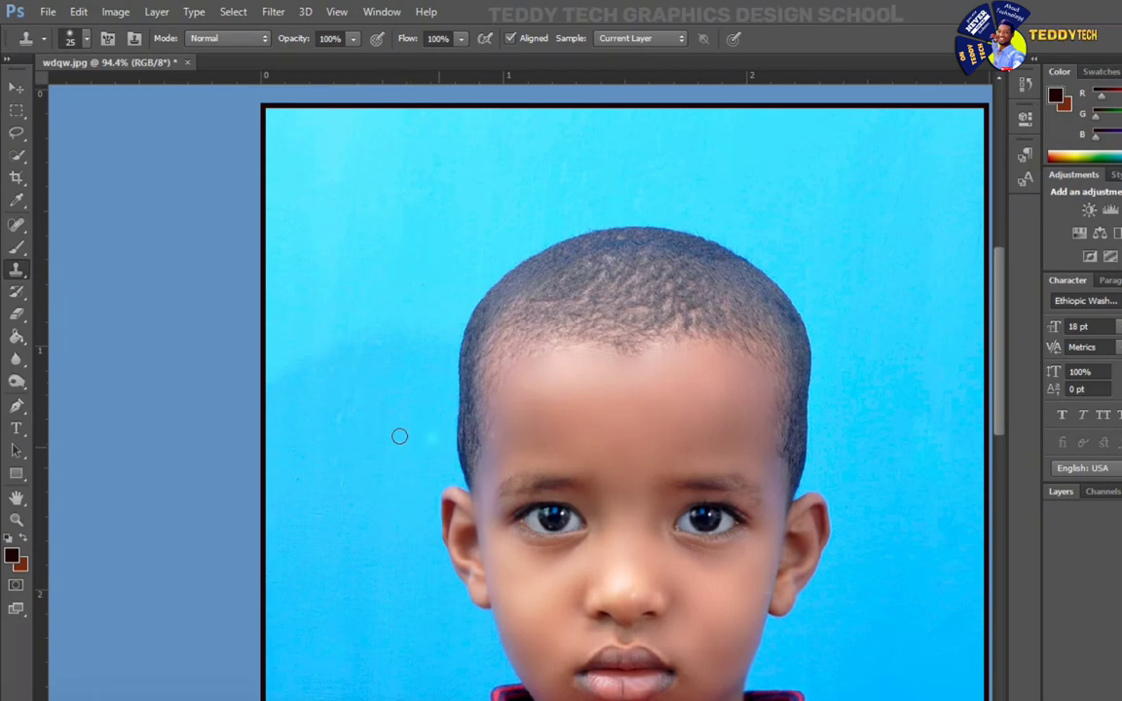
pyautogui.press('v')
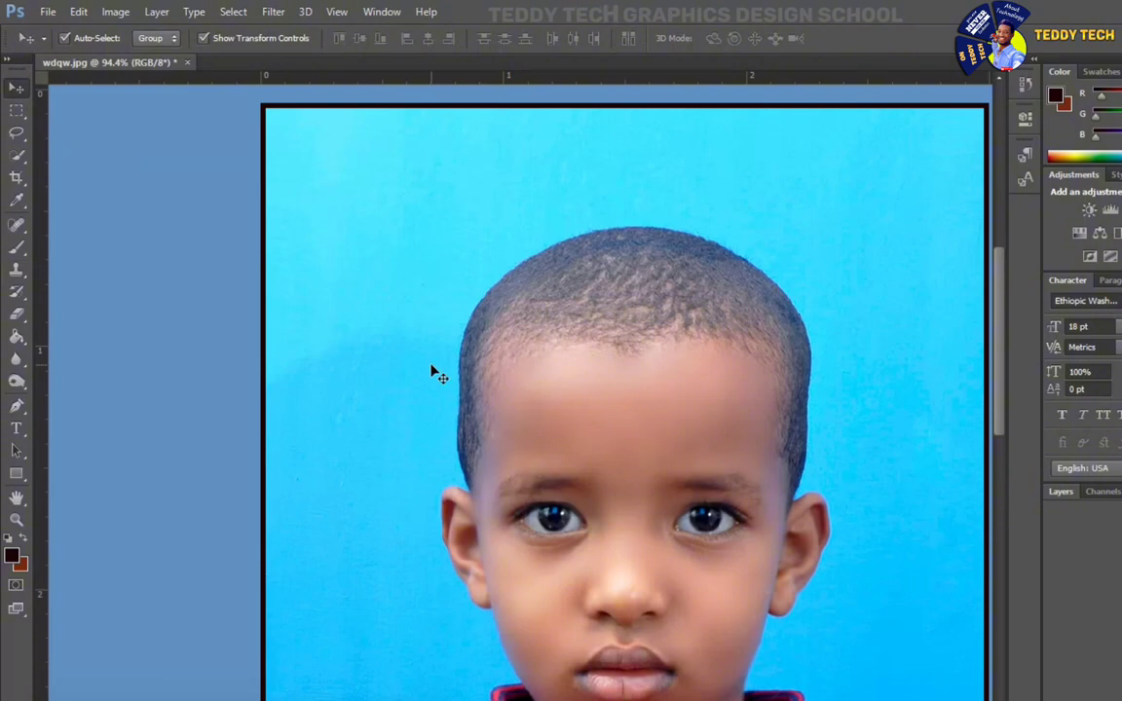
# Step: Create a new white RGB document 10 cm wide and 15 cm high at 300 pixels/centimeter
pyautogui.scroll(-3, 396, 361)
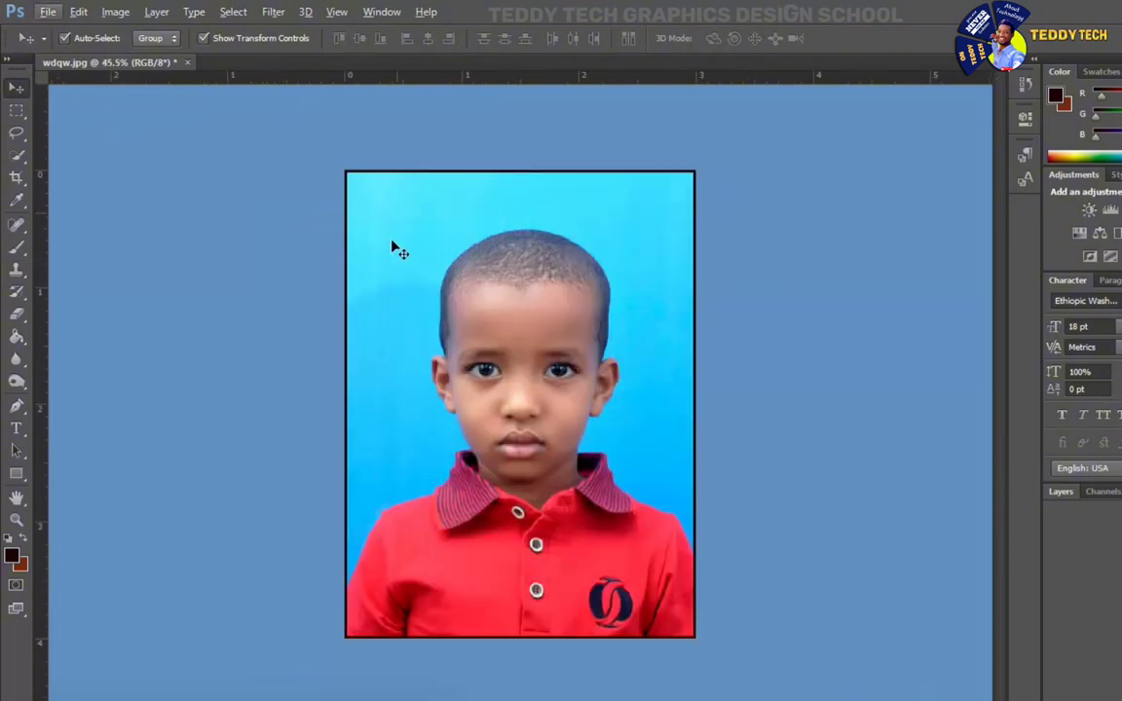
pyautogui.click(49, 12)
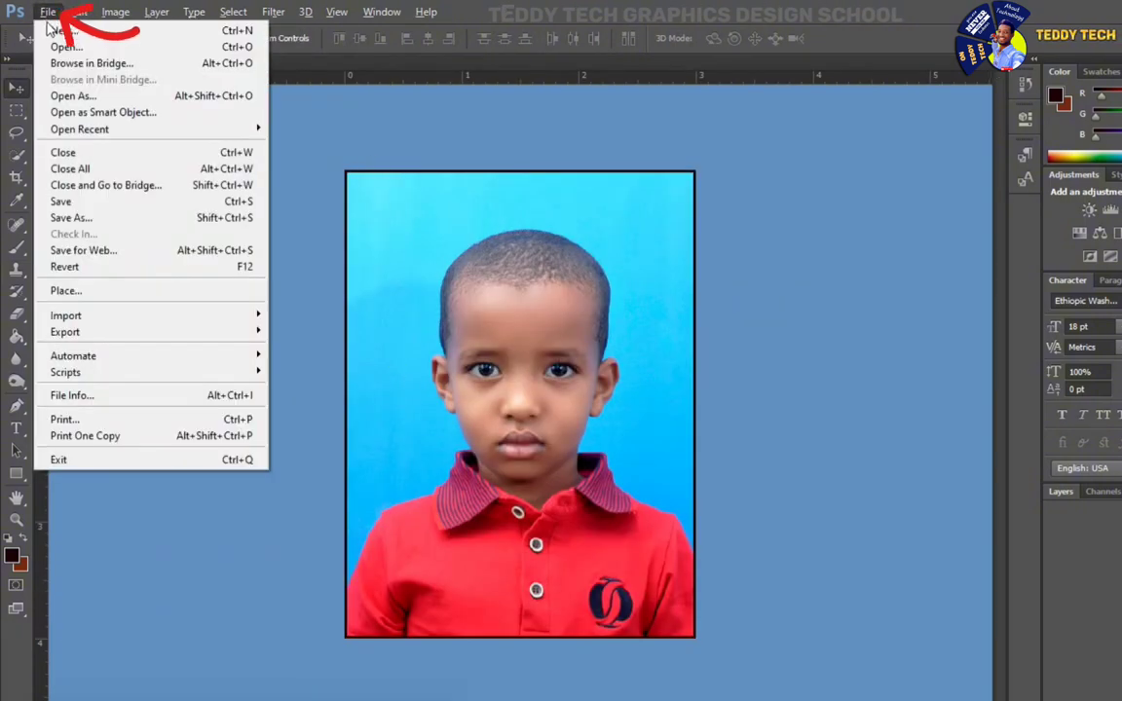
pyautogui.click(54, 33)
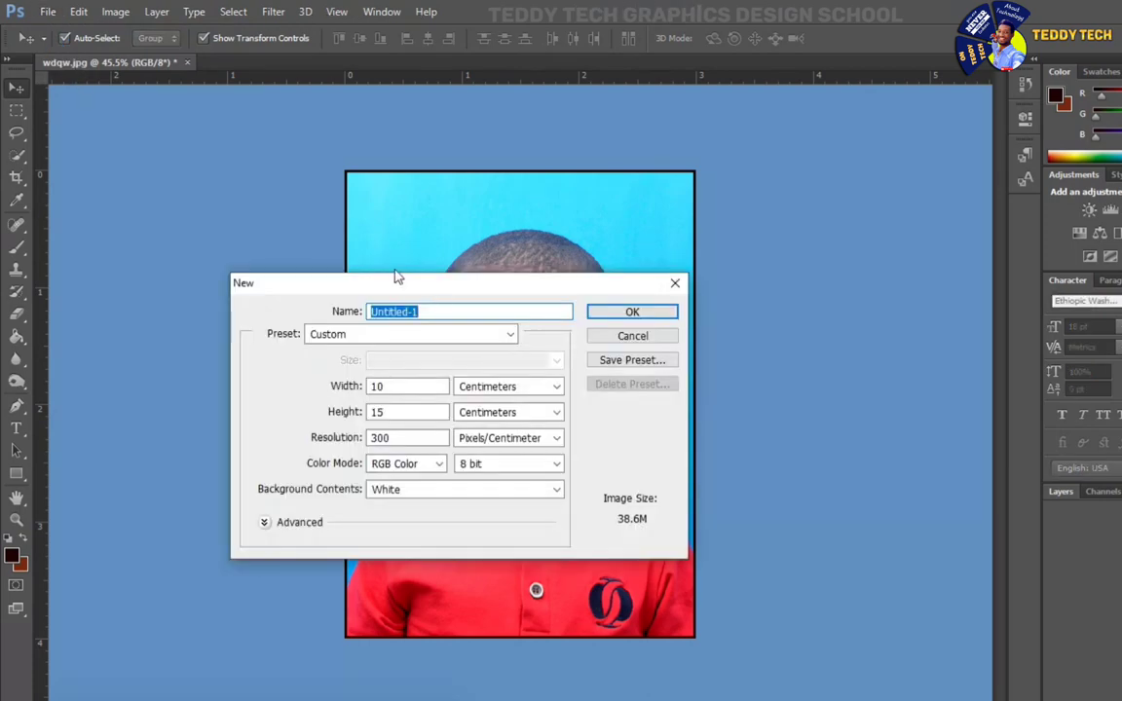
pyautogui.moveTo(395, 277); pyautogui.dragTo(293, 176)
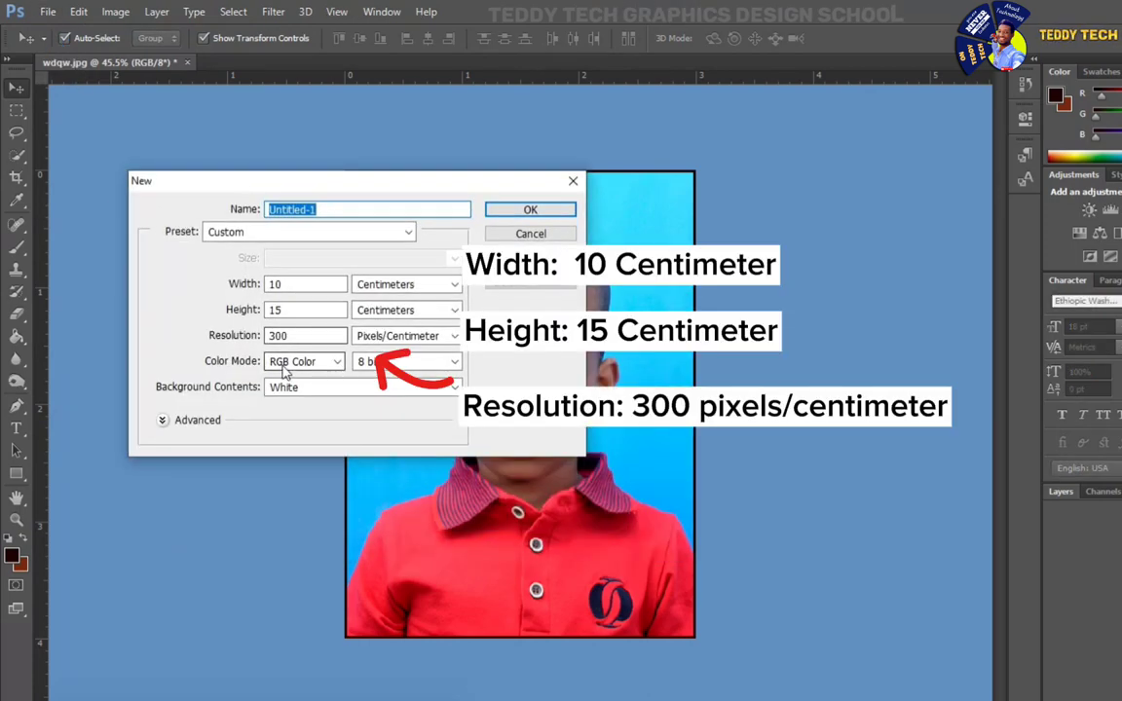
pyautogui.click(495, 215)
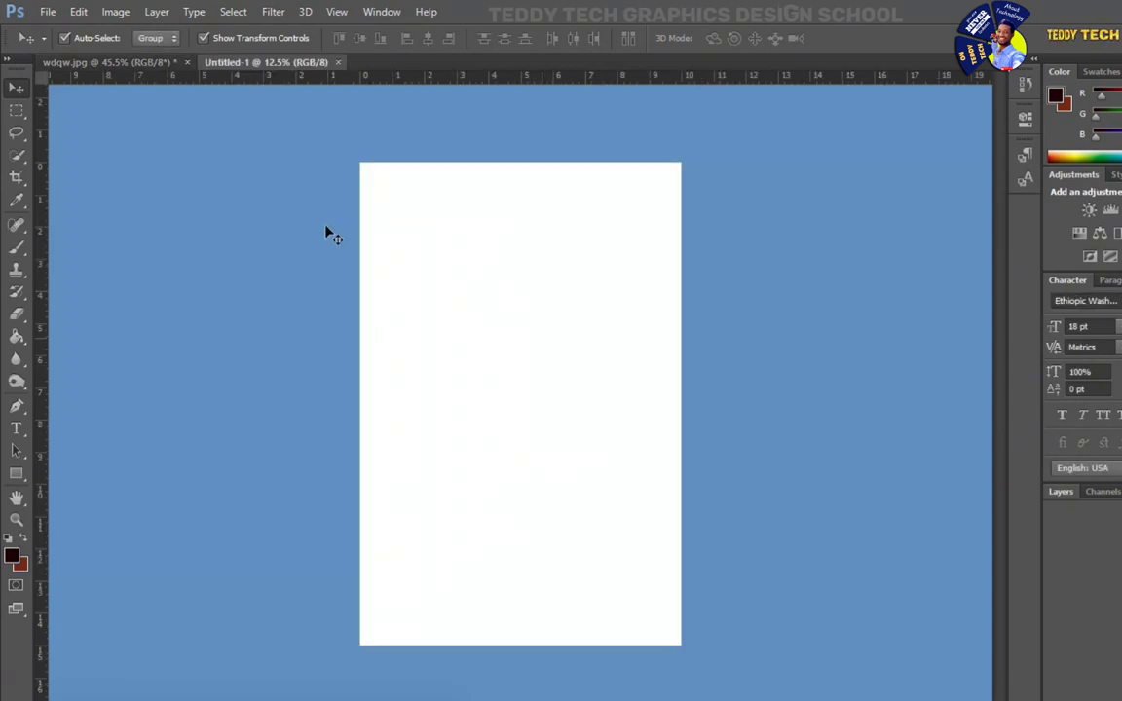
# Step: Float the portrait document in its own window and check its image size
pyautogui.moveTo(107, 62); pyautogui.dragTo(349, 130)
pyautogui.click(115, 11)
pyautogui.click(143, 136)
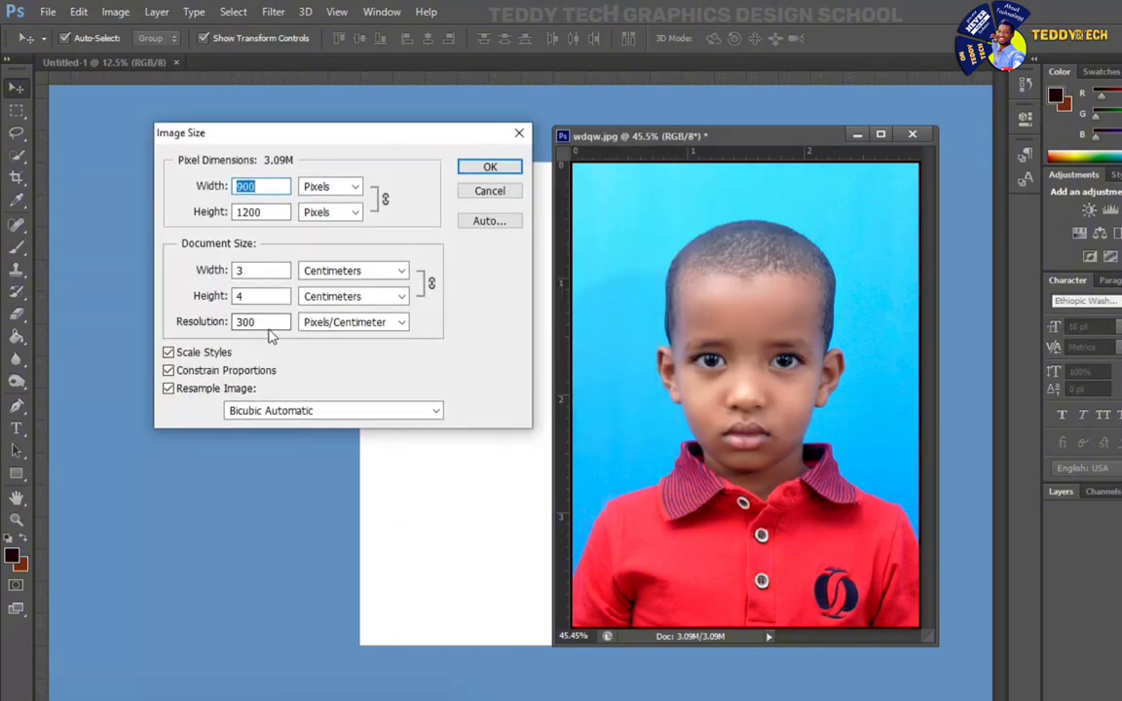
pyautogui.click(490, 167)
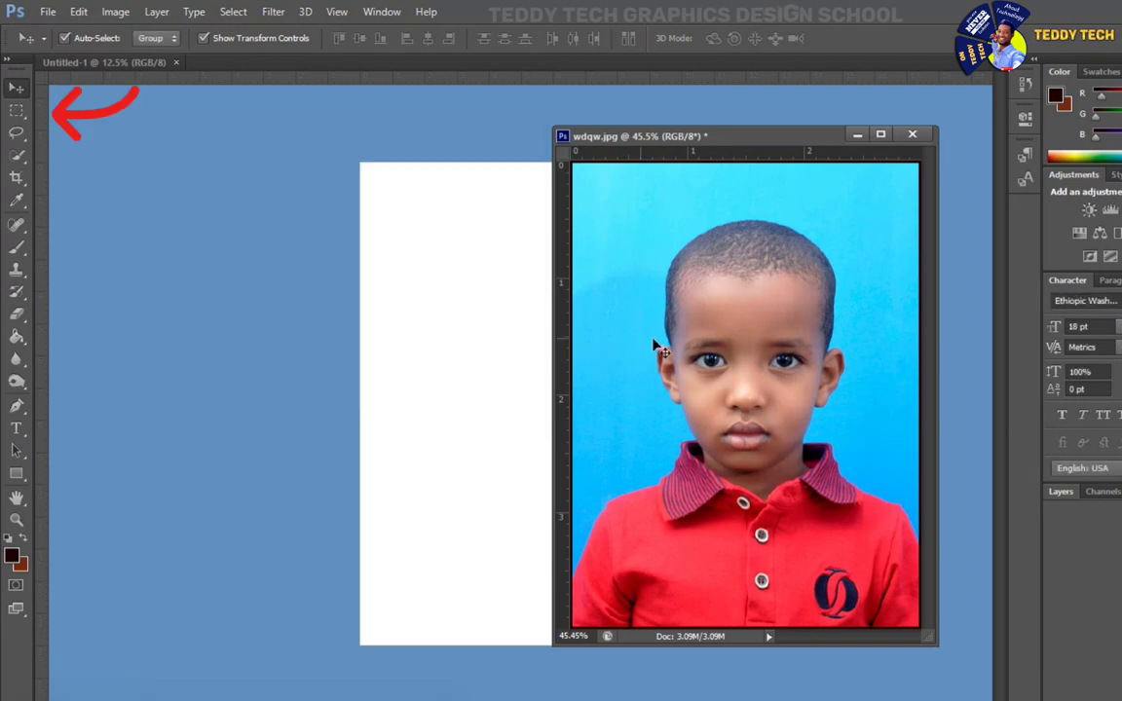
# Step: Copy the portrait onto the blank sheet and position it in the page's upper-left corner
pyautogui.moveTo(639, 327); pyautogui.dragTo(422, 242)
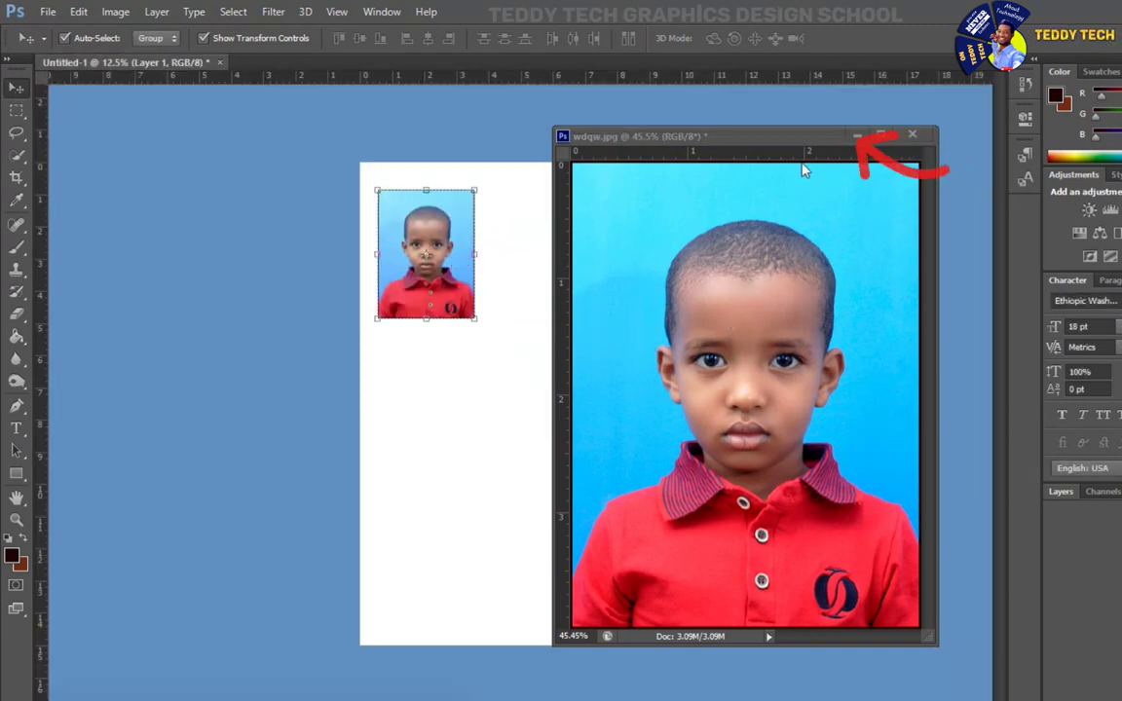
pyautogui.moveTo(453, 319); pyautogui.dragTo(441, 297)
pyautogui.rightClick(439, 279)
pyautogui.click(472, 286)
# Step: Duplicate the portrait layer twice and arrange the copies beside the original to complete the page's top row
pyautogui.hotkey('ctrl', 'j')
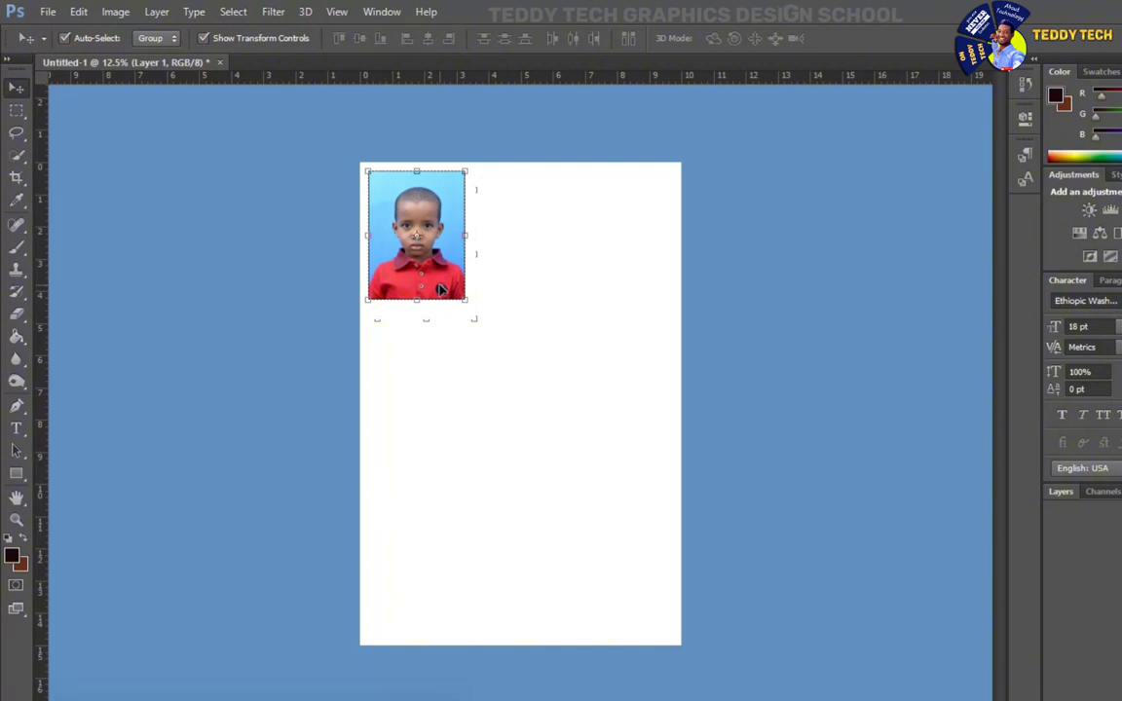
pyautogui.hotkey('ctrl', 'j')
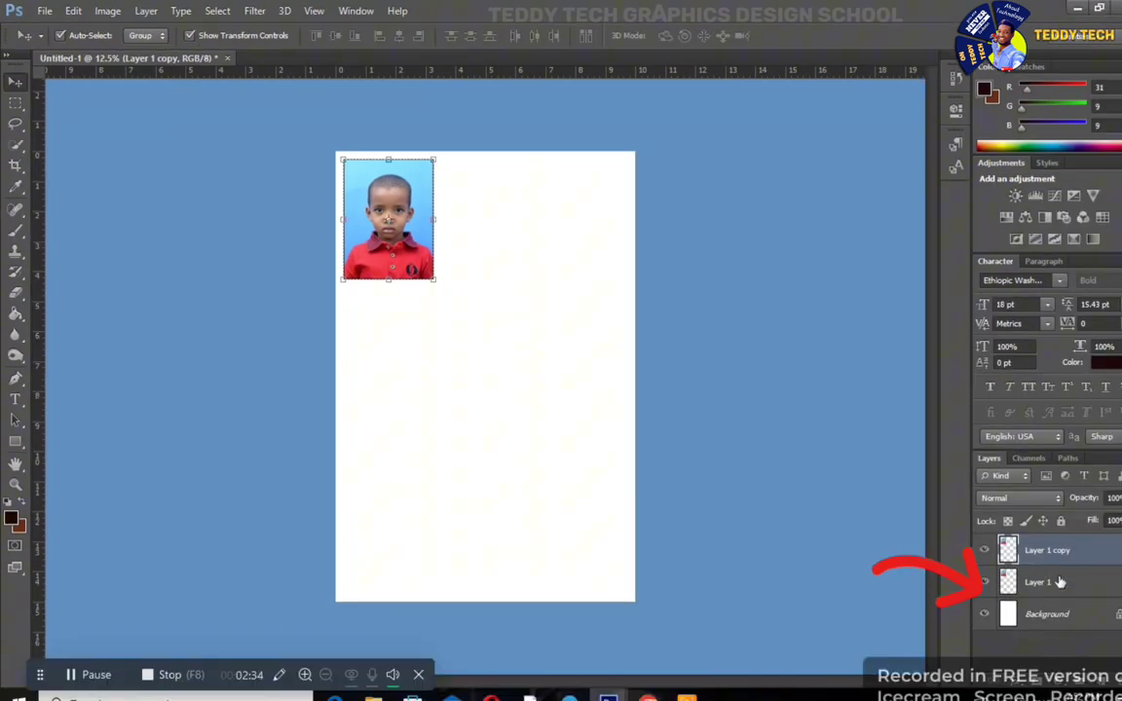
pyautogui.click(1059, 582)
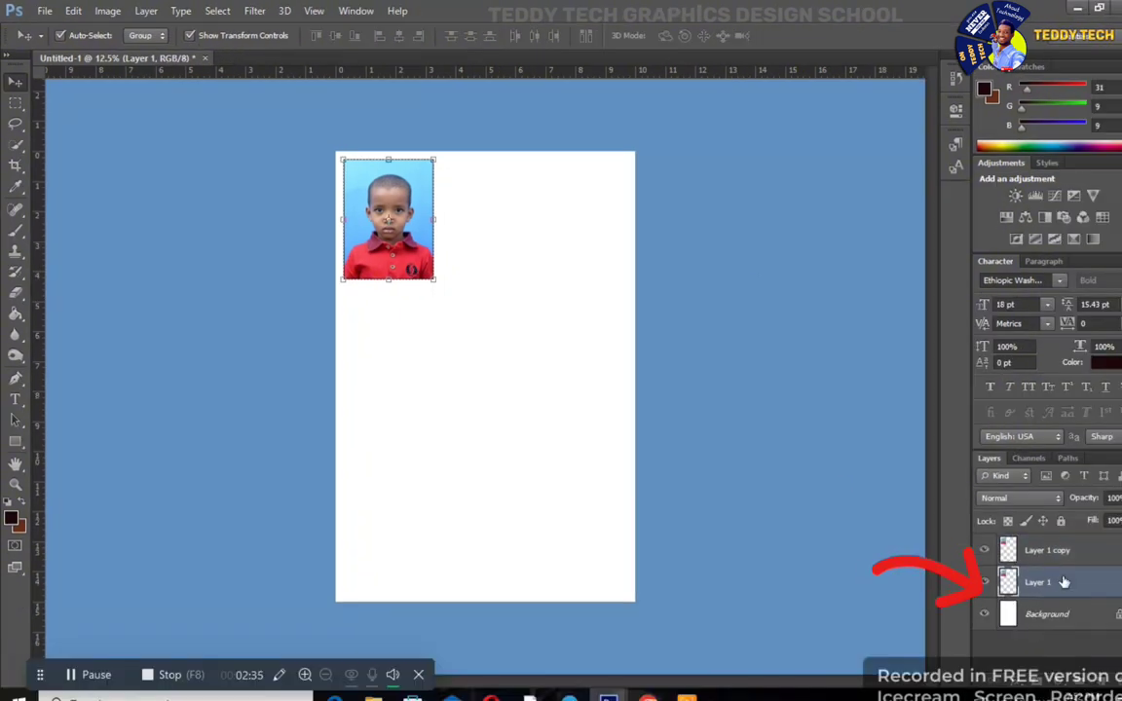
pyautogui.rightClick(1058, 581)
pyautogui.click(904, 133)
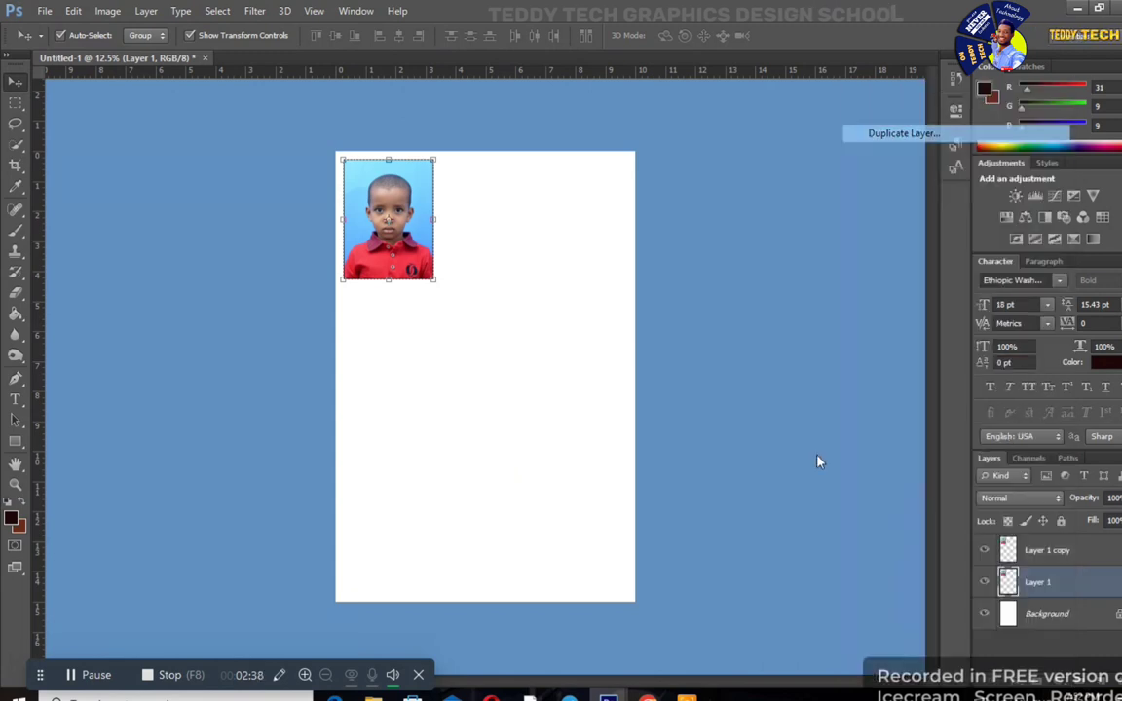
pyautogui.press('Return')
pyautogui.moveTo(390, 250); pyautogui.dragTo(568, 261)
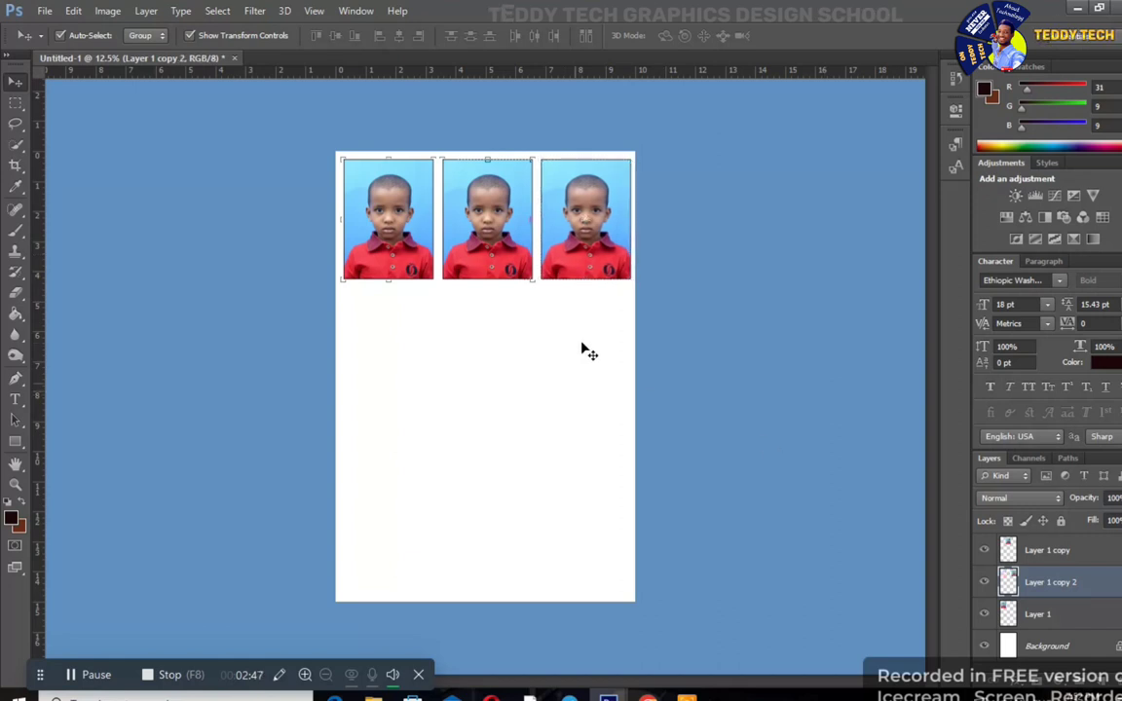
# Step: Duplicate all three portraits together and place the copies as a row near the page's lower edge
pyautogui.moveTo(598, 303); pyautogui.dragTo(422, 263)
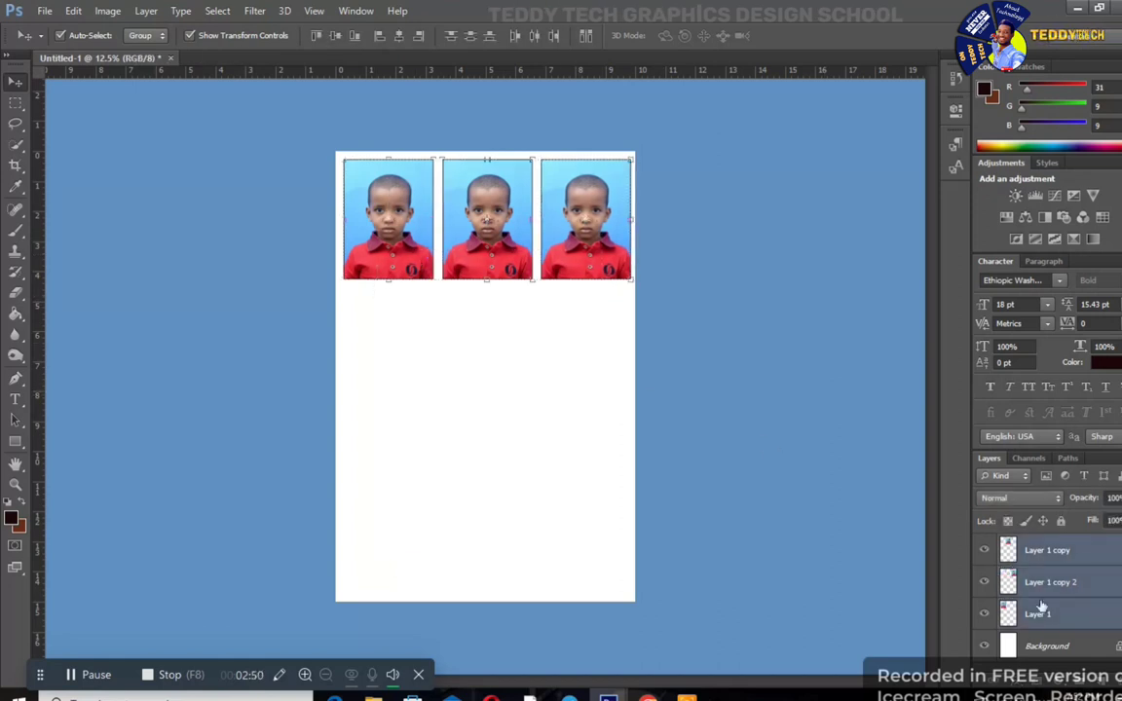
pyautogui.hotkey('ctrl', 'j')
pyautogui.moveTo(487, 219); pyautogui.dragTo(584, 446)
# Step: Duplicate the row of three portraits again and nudge the copies into place as the middle row
pyautogui.hotkey('ctrl', 'j')
pyautogui.moveTo(639, 354); pyautogui.dragTo(322, 372)
pyautogui.hotkey('shift', 'Down')
pyautogui.hotkey('shift', 'Down')
pyautogui.hotkey('shift', 'Down')
pyautogui.hotkey('shift', 'Down')
pyautogui.hotkey('shift', 'Down')
pyautogui.hotkey('shift', 'Down')
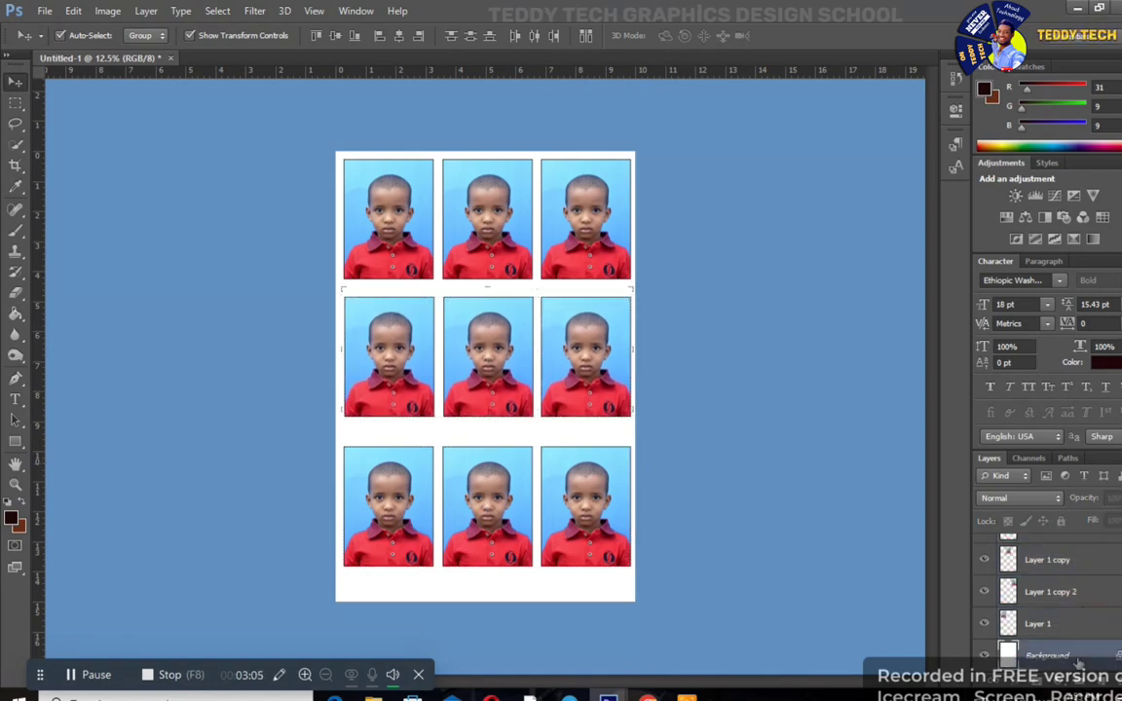
# Step: Flatten the nine-portrait sheet into a single background layer
pyautogui.click(1037, 654)
pyautogui.rightClick(1037, 653)
pyautogui.click(982, 603)
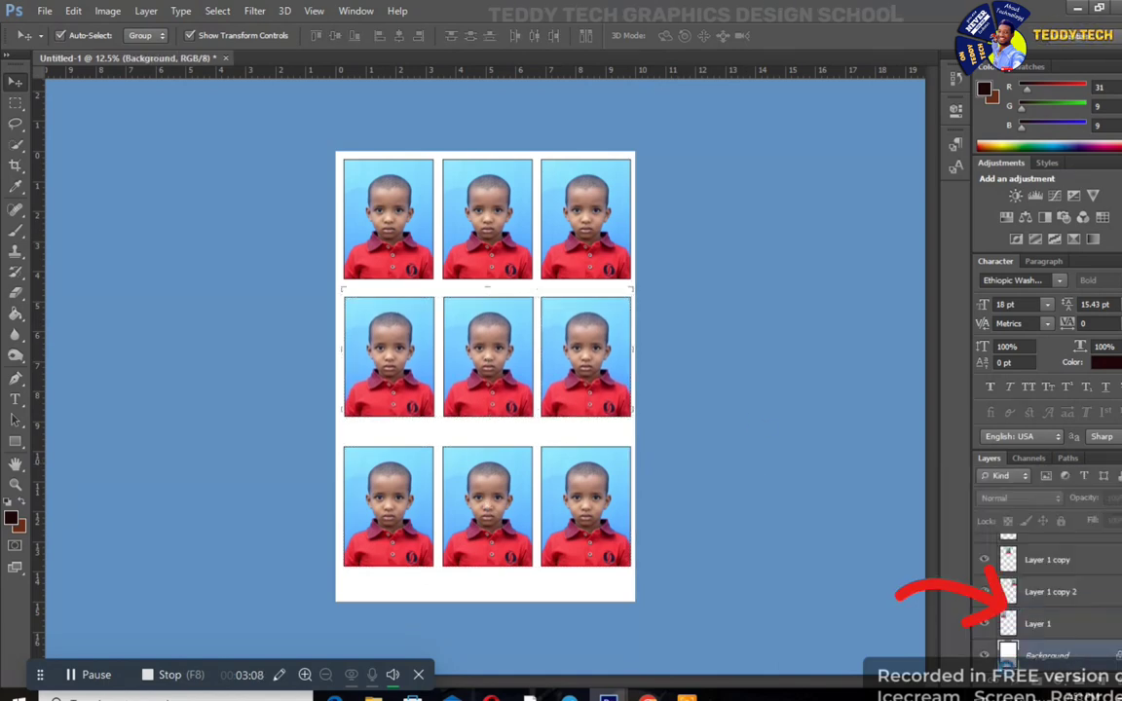
# Step: Save the sheet to Desktop (F:) as the JPEG file Ukjlkhjkl1 at maximum quality 12
pyautogui.click(44, 10)
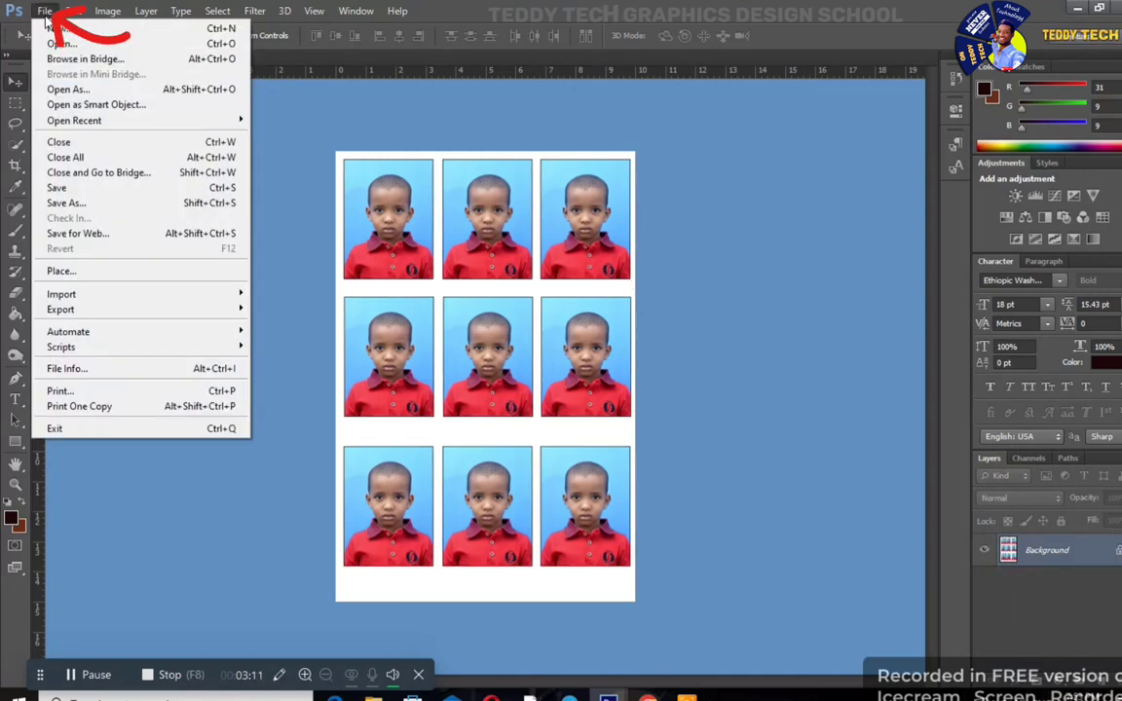
pyautogui.click(68, 130)
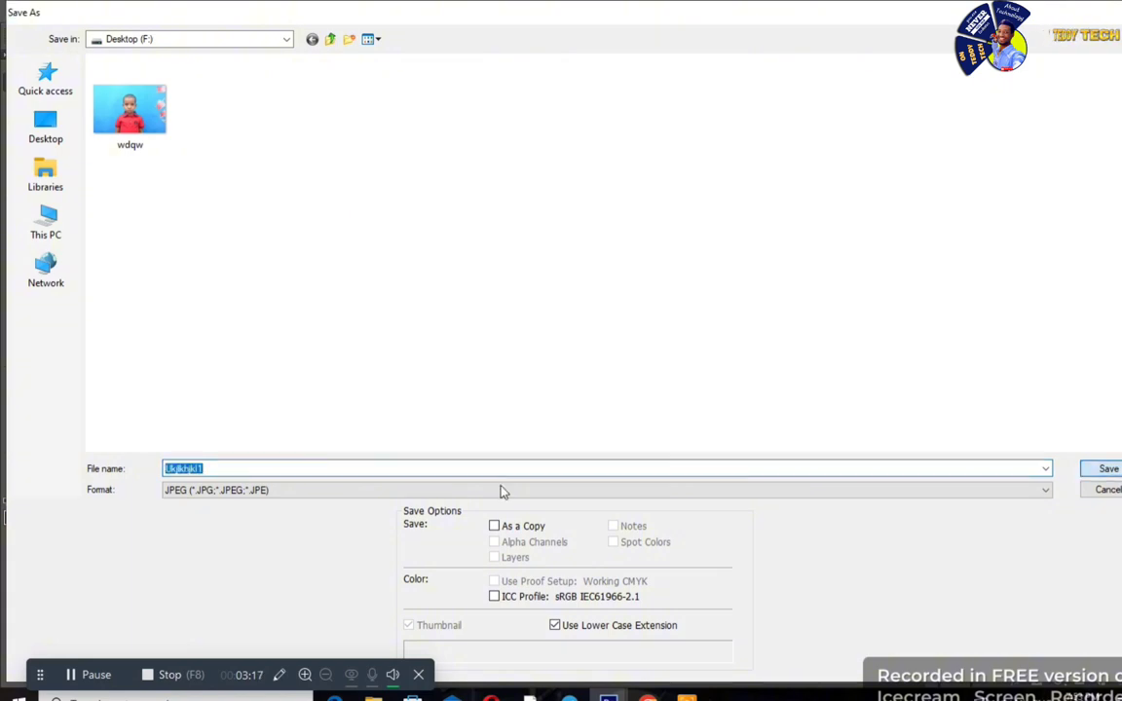
pyautogui.press('Return')
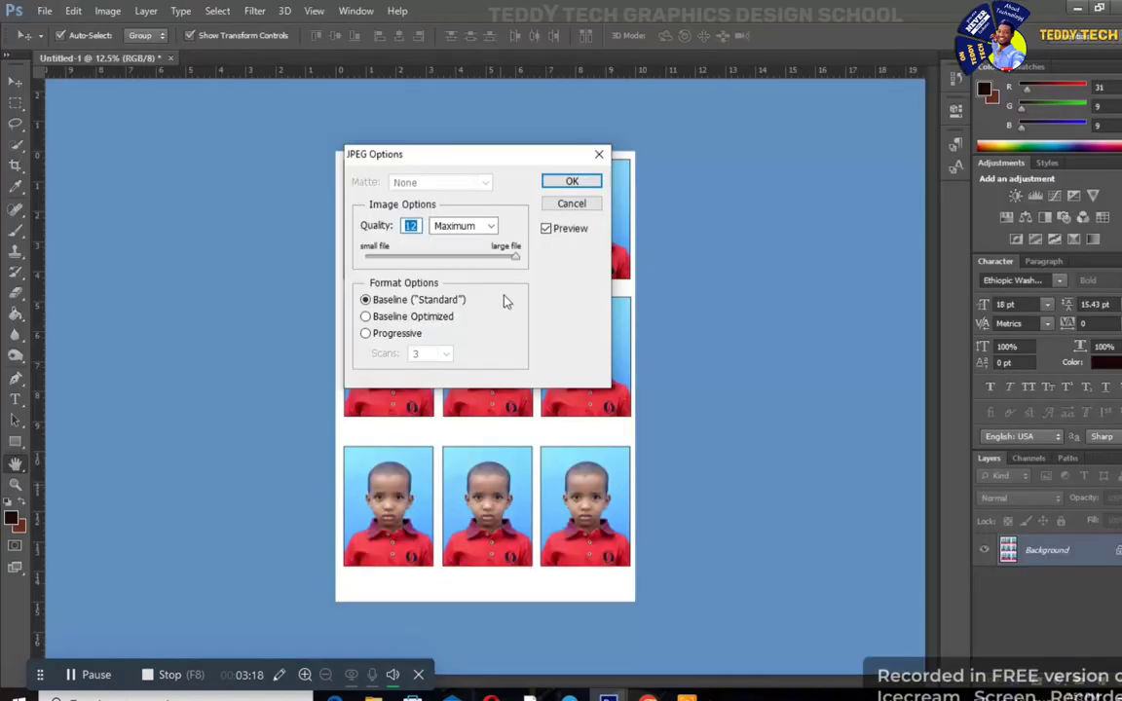
pyautogui.click(572, 183)
pyautogui.click(44, 10)
pyautogui.click(68, 202)
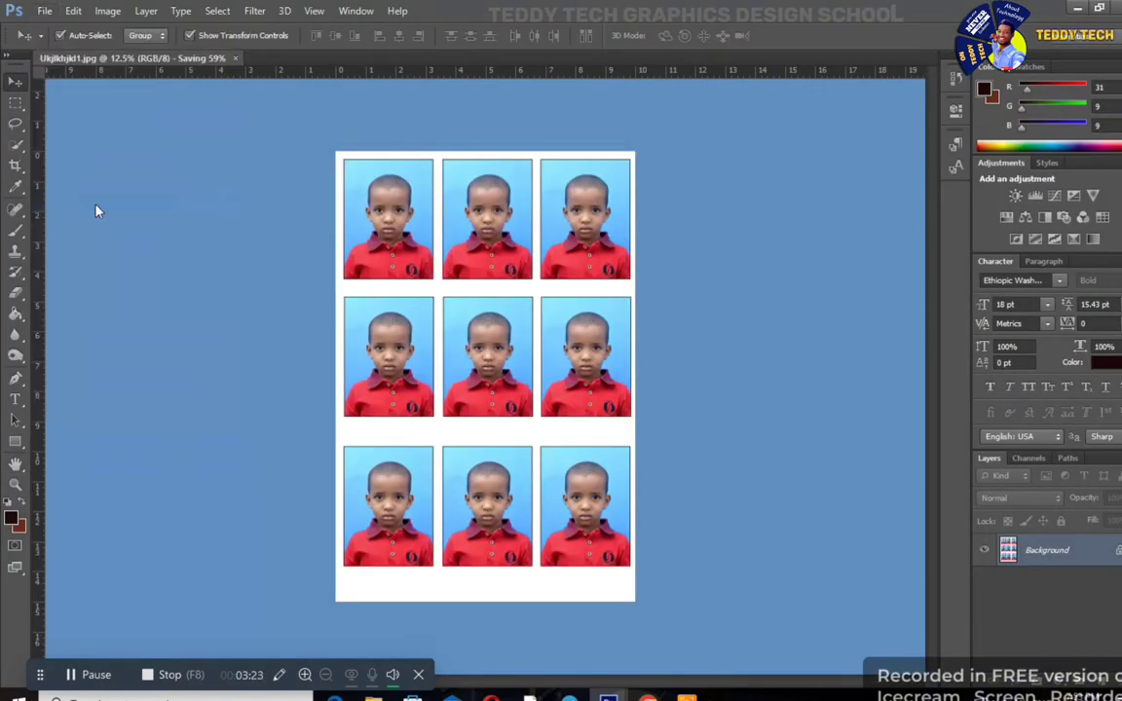
pyautogui.press('Return')
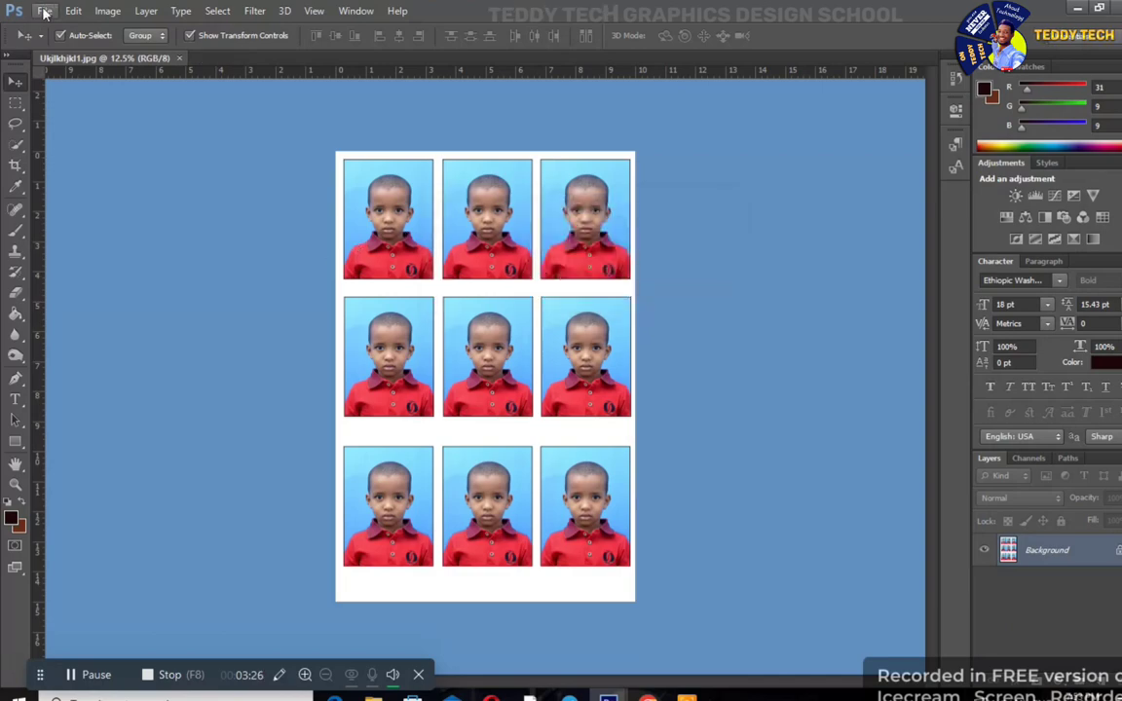
# Step: Save the sheet again over Ukjlkhjkl1, choosing the JPEG format and keeping maximum quality 12
pyautogui.click(44, 11)
pyautogui.click(68, 202)
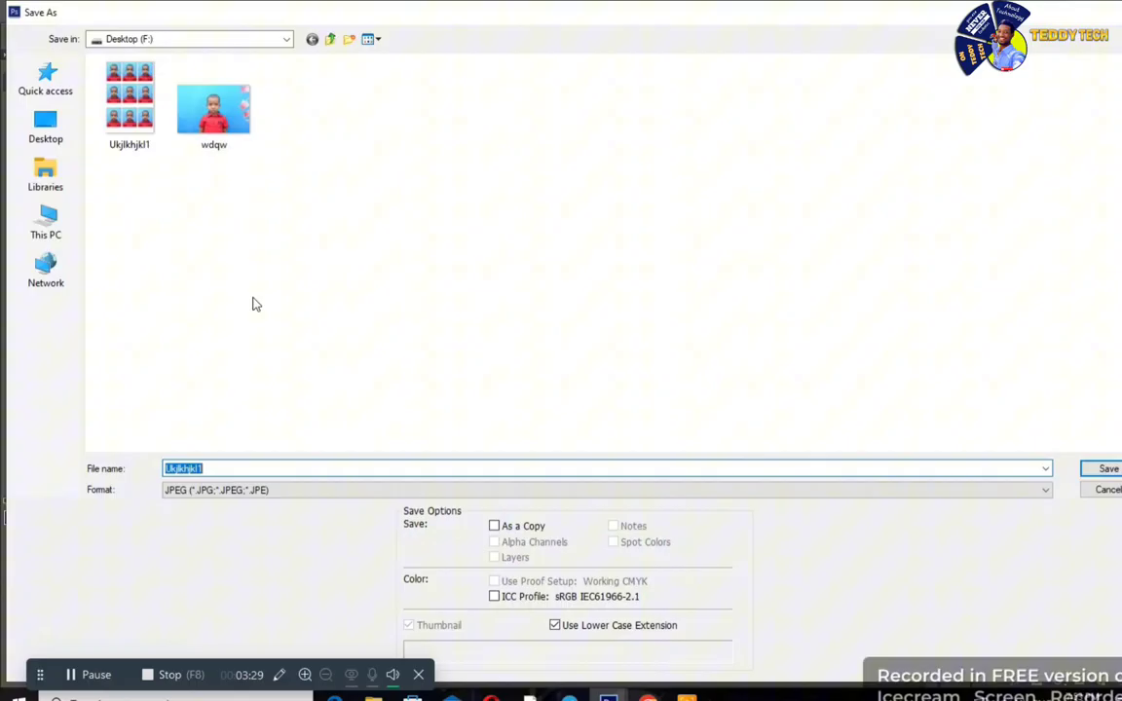
pyautogui.click(211, 491)
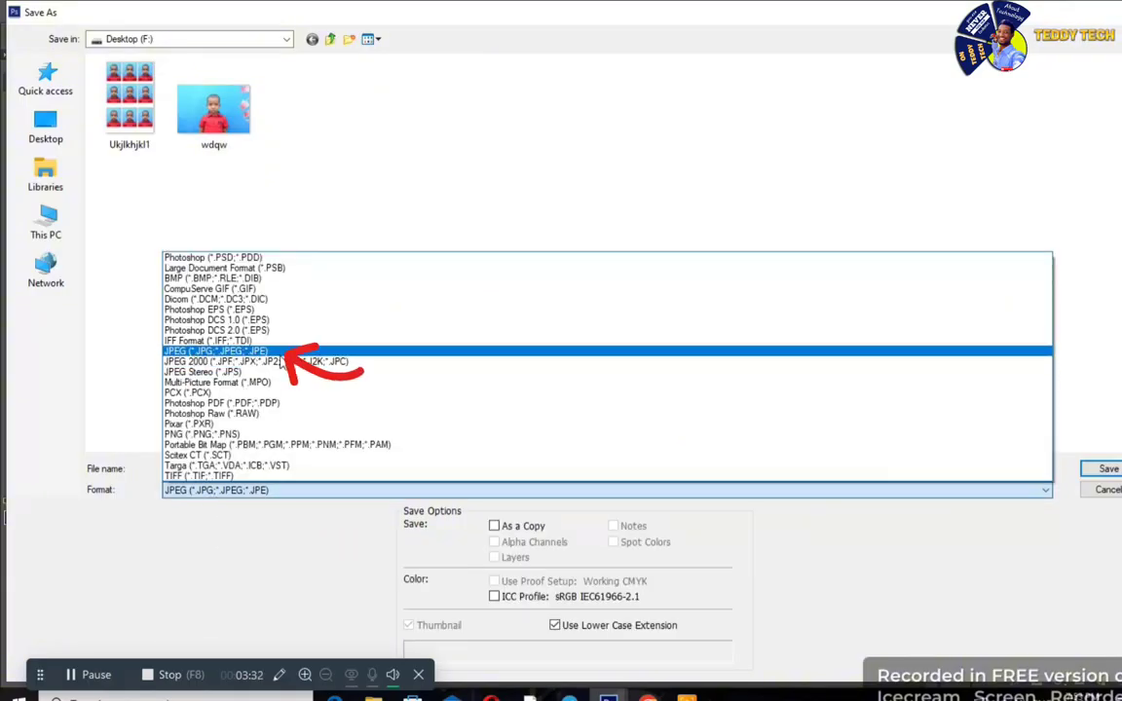
pyautogui.click(387, 352)
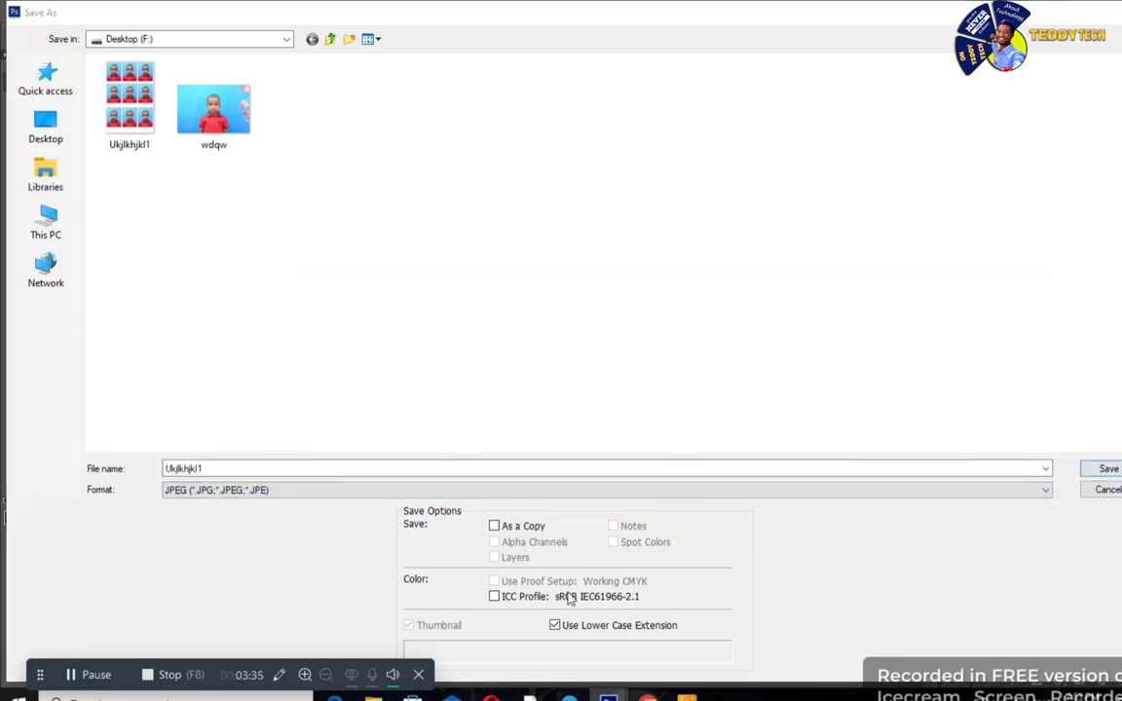
pyautogui.press('Return')
pyautogui.click(552, 279)
pyautogui.press('Return')
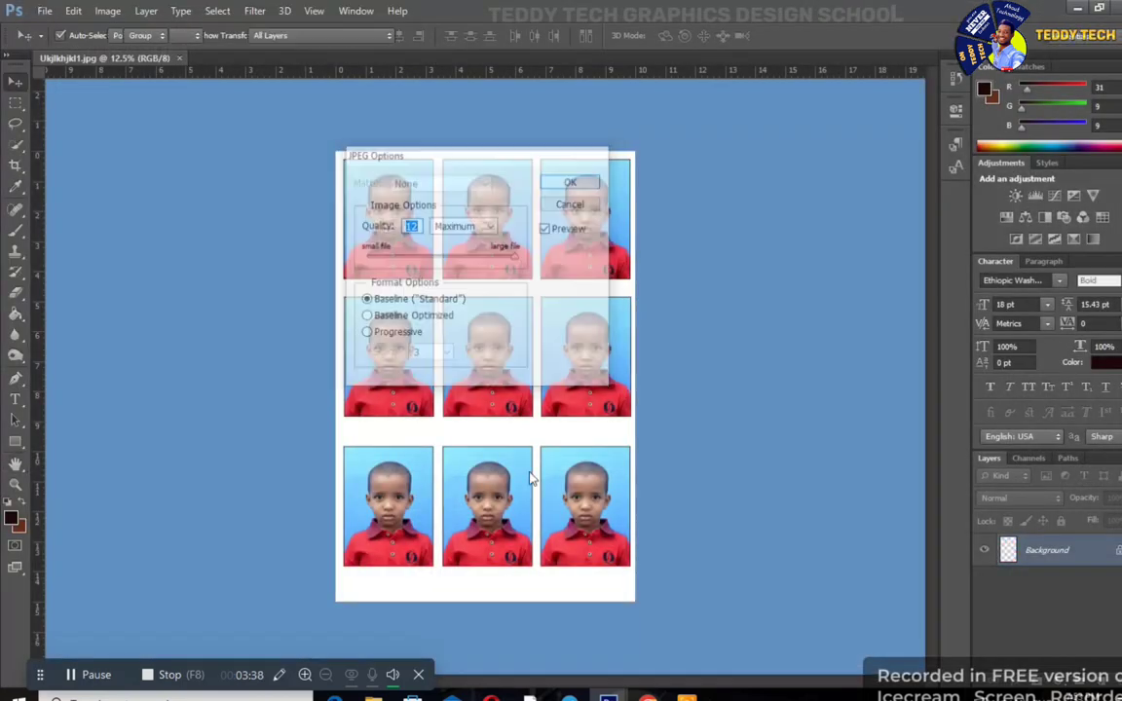